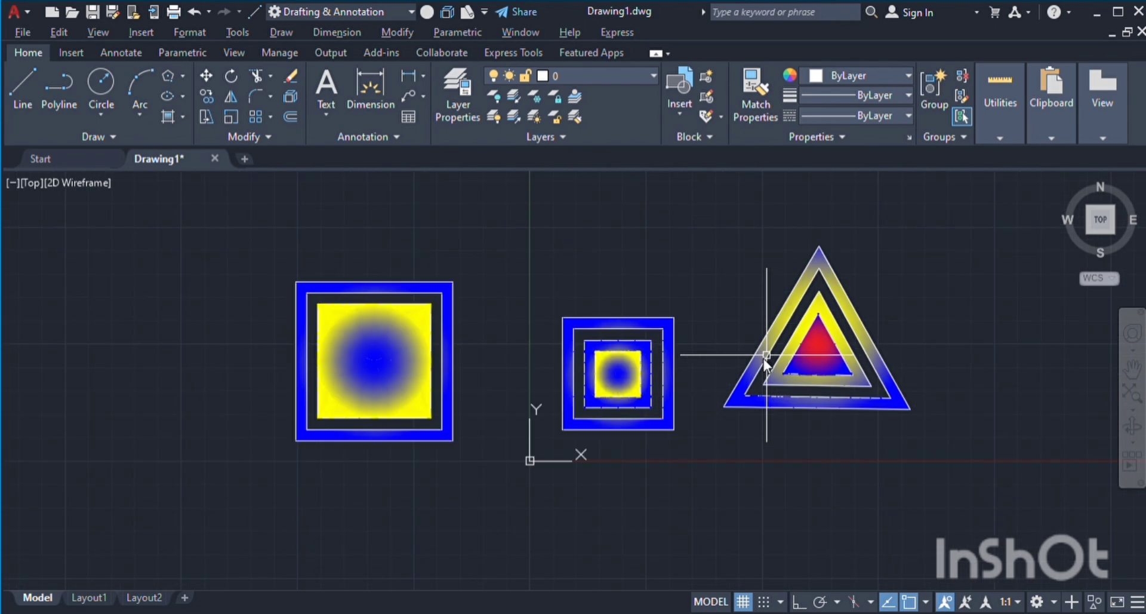
scroll(763, 358, "up", 6)
scroll(764, 358, "down", 5)
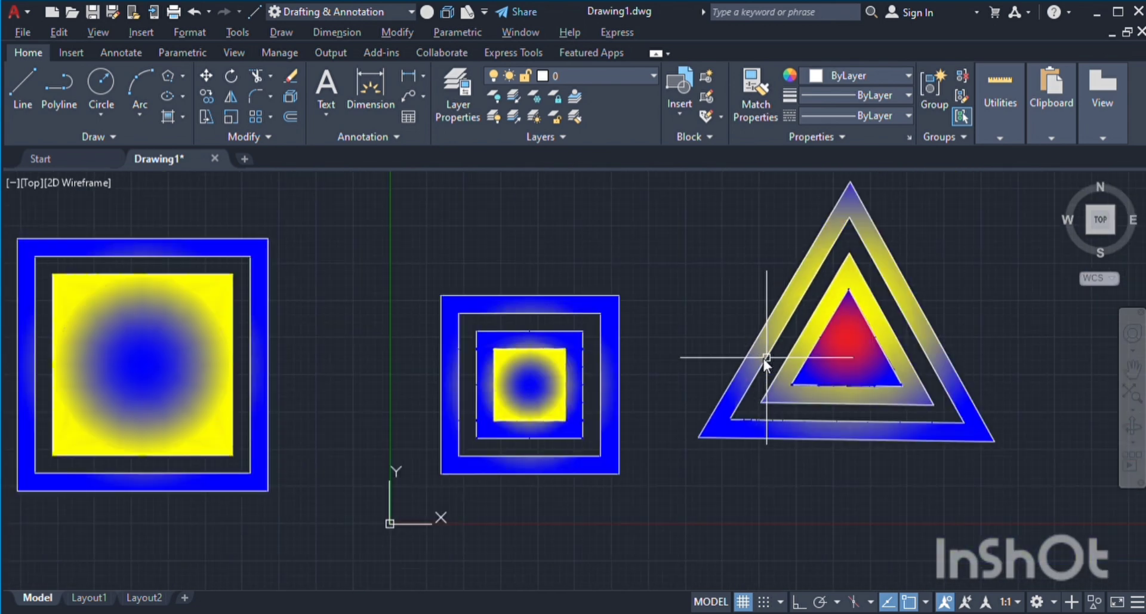
scroll(764, 359, "up", 5)
scroll(764, 358, "down", 5)
scroll(766, 358, "up", 5)
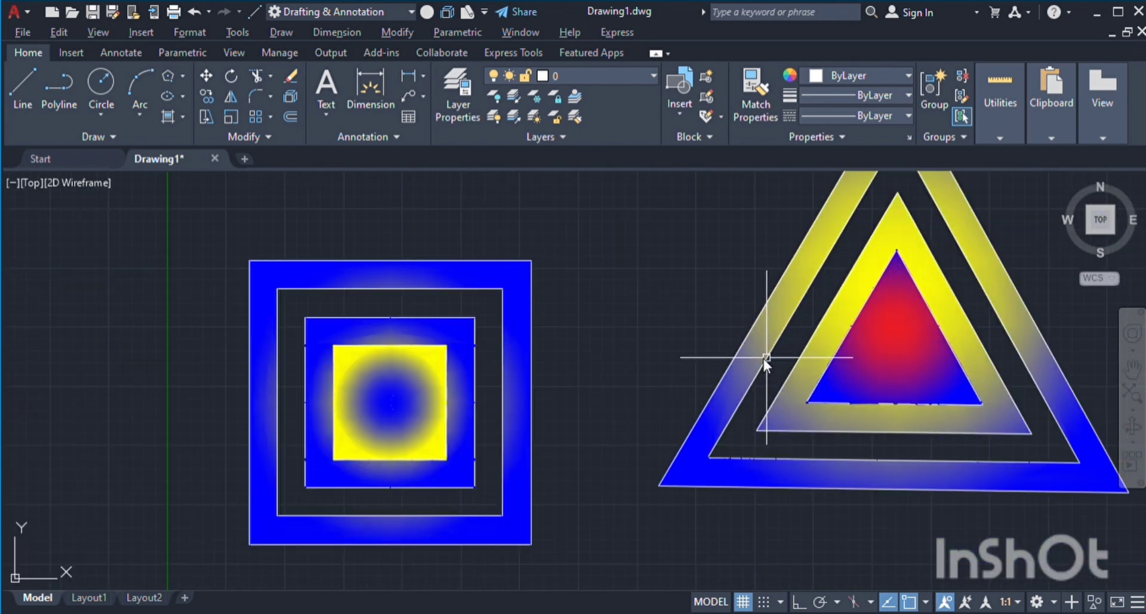
scroll(766, 358, "down", 8)
scroll(766, 358, "up", 8)
scroll(765, 359, "down", 6)
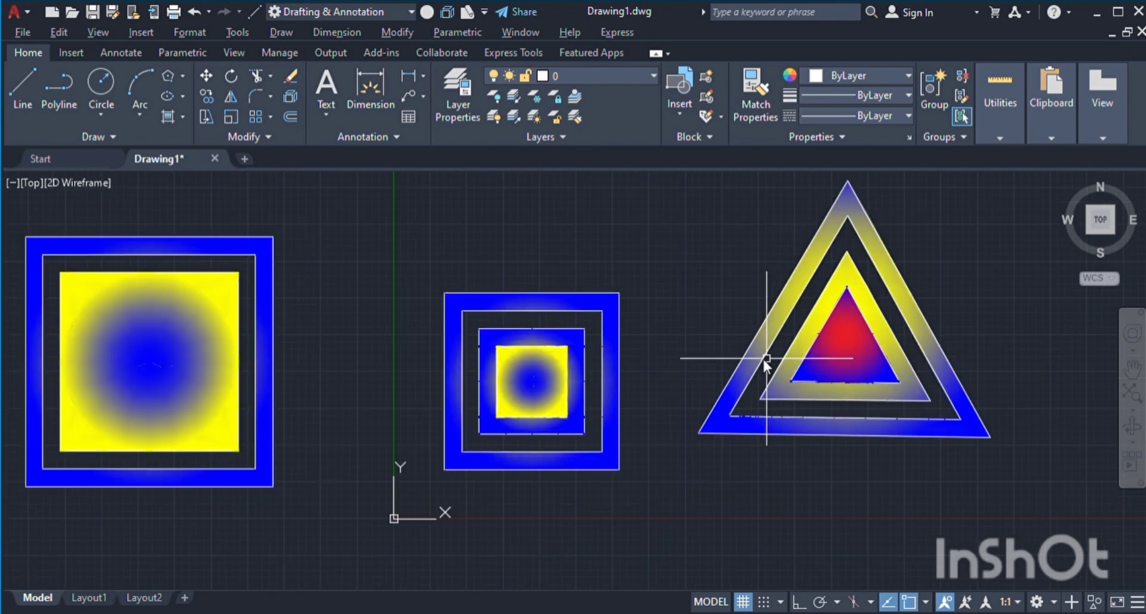
scroll(765, 358, "up", 5)
scroll(765, 358, "down", 5)
scroll(766, 359, "up", 8)
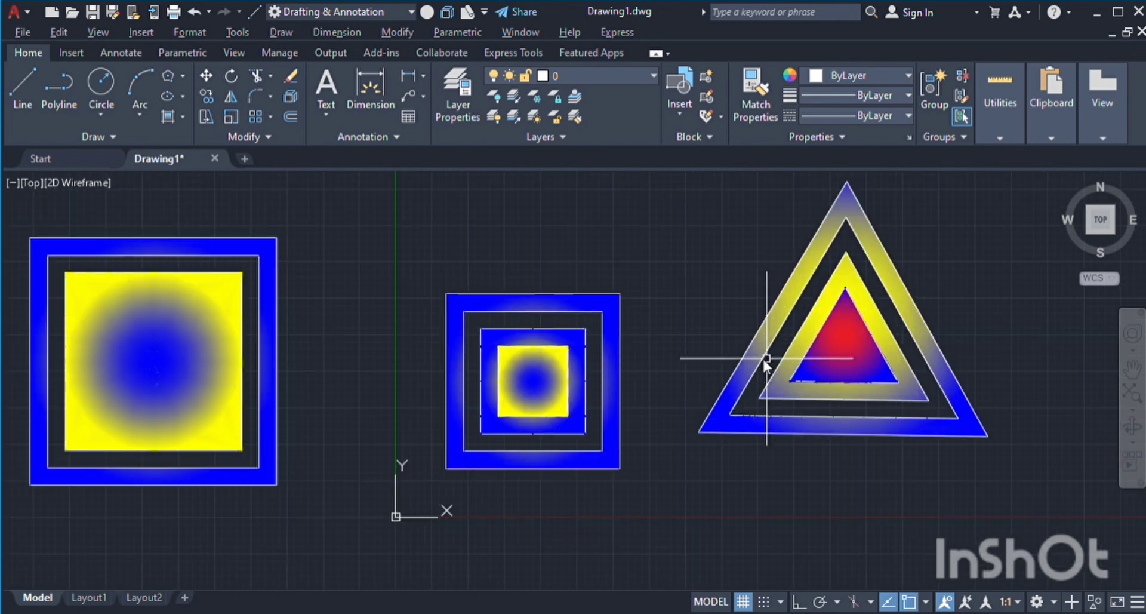
scroll(766, 358, "down", 8)
scroll(766, 358, "up", 7)
scroll(766, 358, "down", 5)
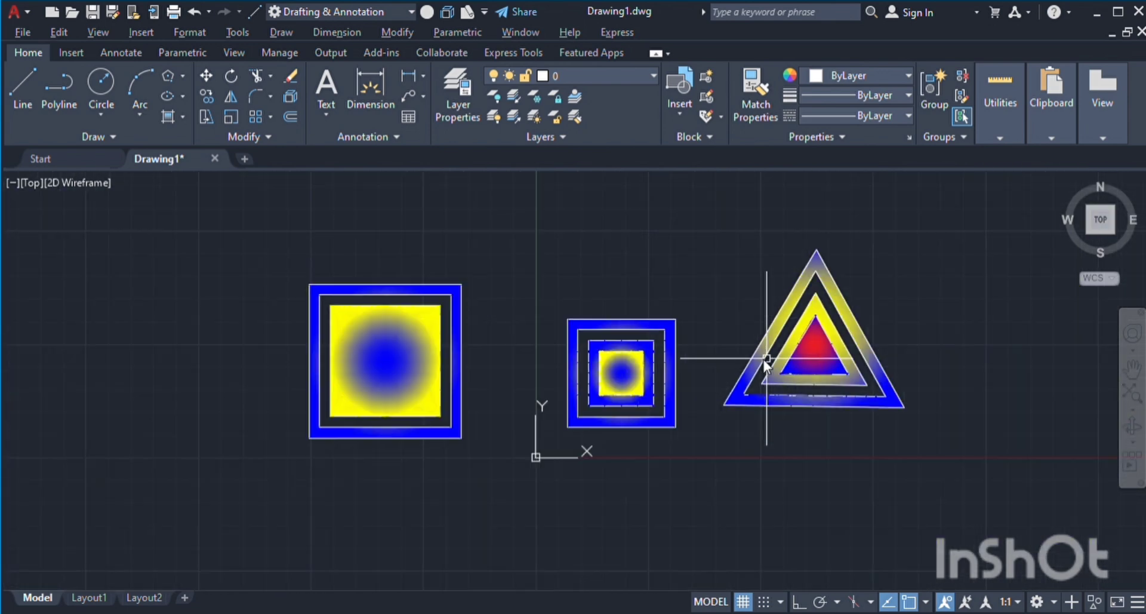
scroll(766, 358, "up", 6)
scroll(766, 358, "down", 5)
scroll(766, 358, "down", 2)
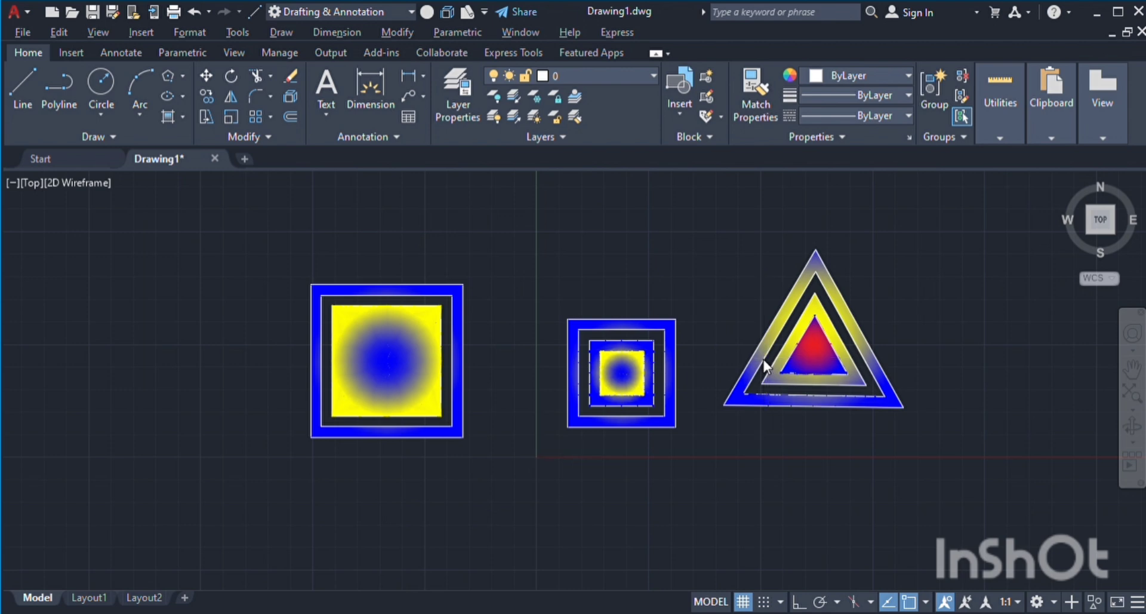
scroll(766, 359, "up", 4)
scroll(766, 358, "down", 5)
scroll(766, 359, "up", 6)
scroll(766, 358, "down", 5)
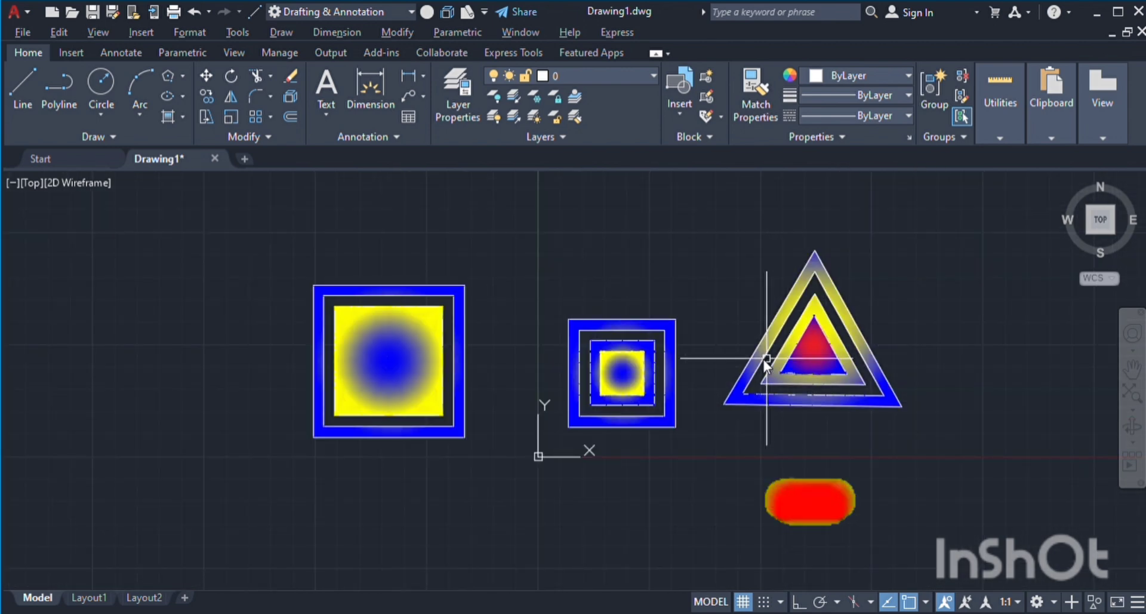
scroll(767, 359, "up", 5)
scroll(767, 358, "down", 5)
scroll(767, 358, "up", 3)
scroll(765, 360, "up", 2)
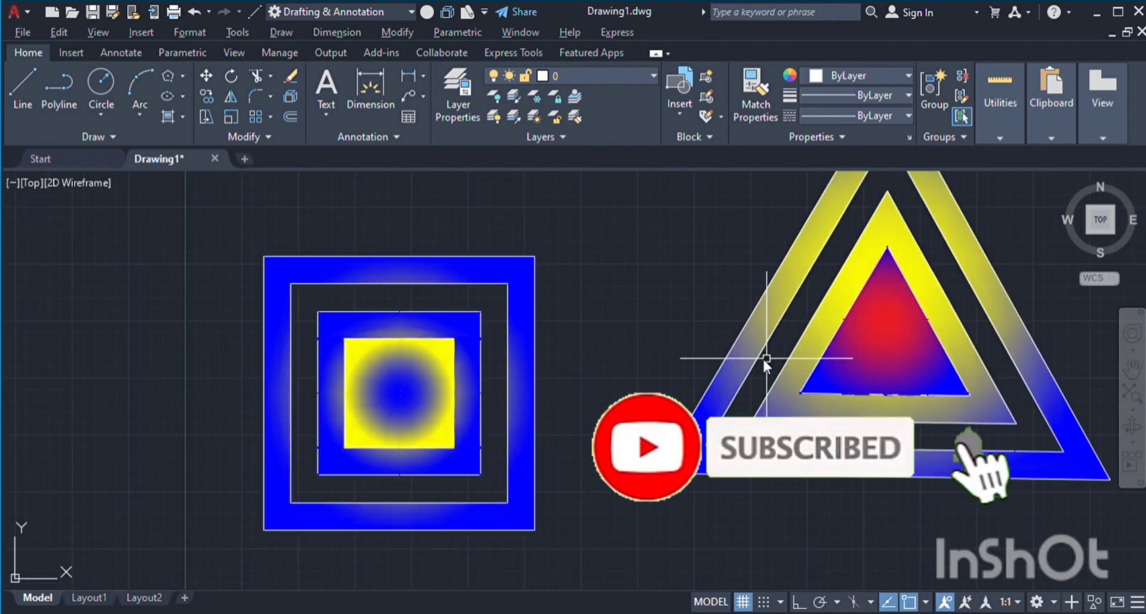
scroll(764, 358, "down", 5)
scroll(744, 352, "up", 3)
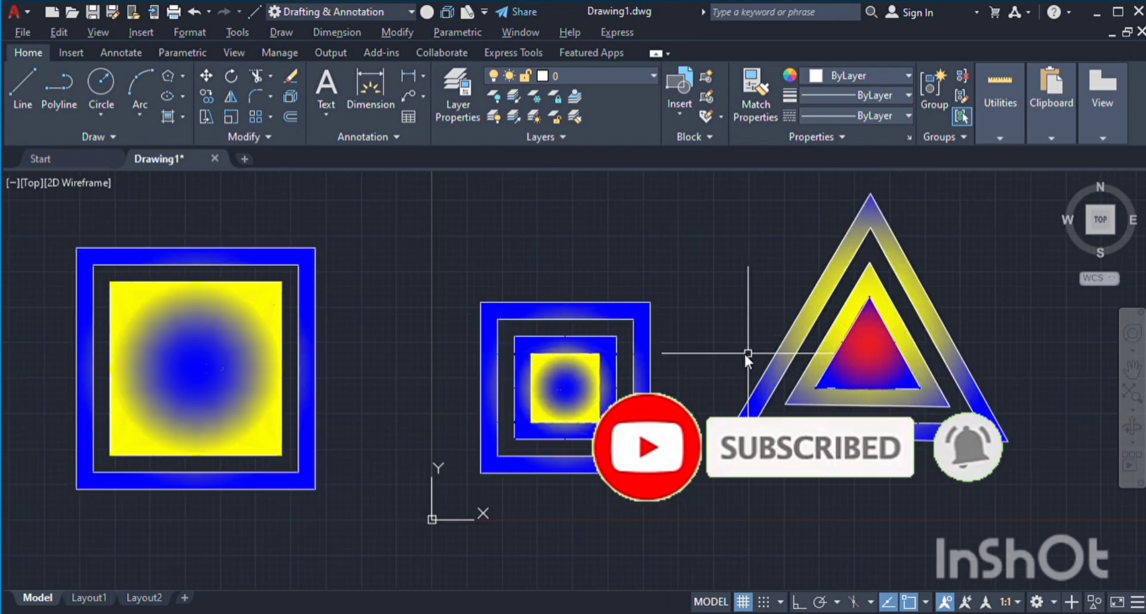
scroll(743, 352, "down", 3)
scroll(744, 352, "up", 9)
scroll(743, 351, "down", 8)
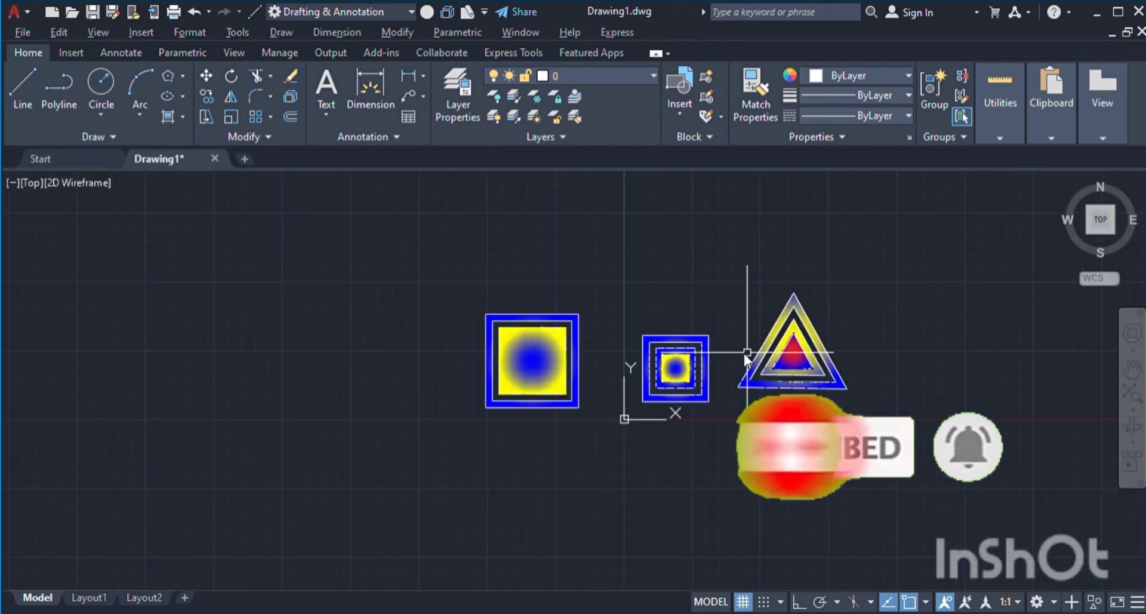
scroll(743, 351, "up", 6)
scroll(743, 350, "down", 3)
scroll(743, 351, "up", 6)
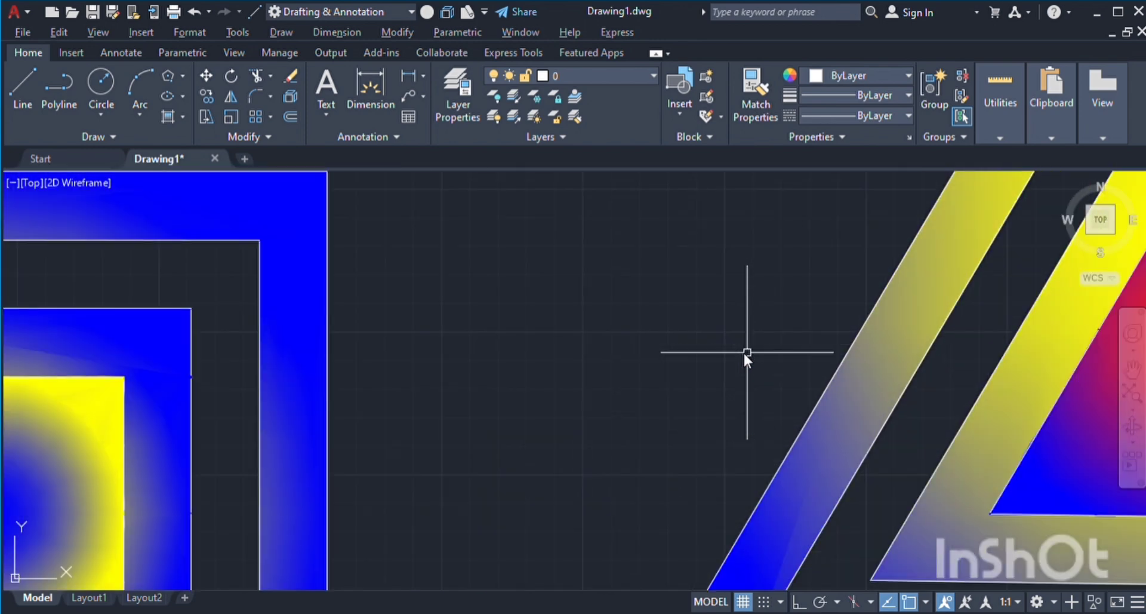
scroll(743, 350, "down", 4)
scroll(743, 351, "up", 2)
scroll(743, 351, "down", 5)
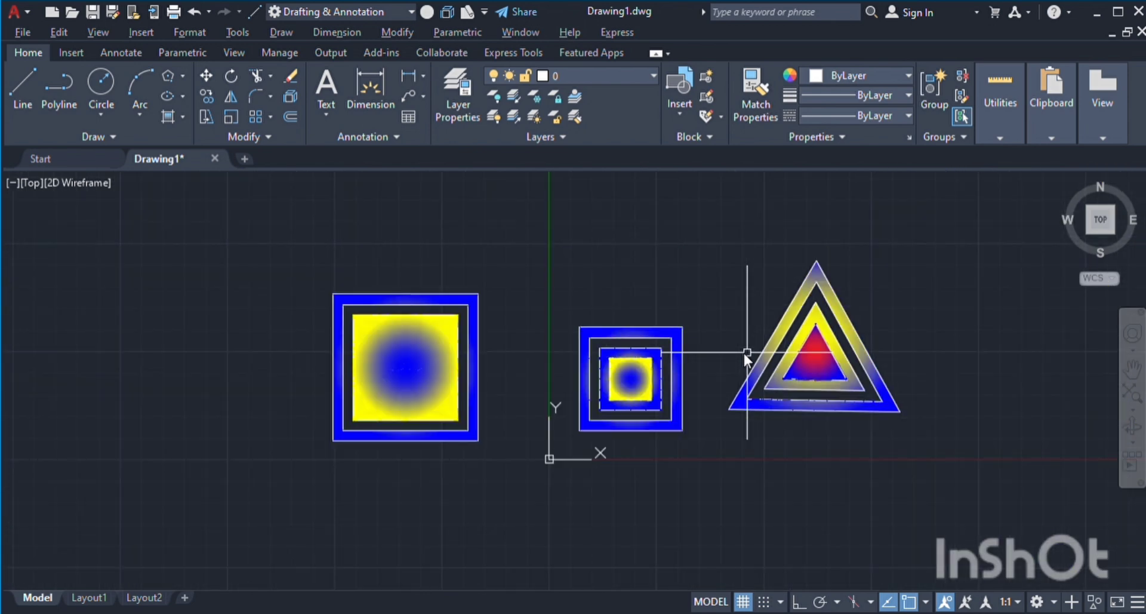
scroll(743, 351, "up", 5)
scroll(743, 351, "down", 4)
scroll(743, 351, "up", 2)
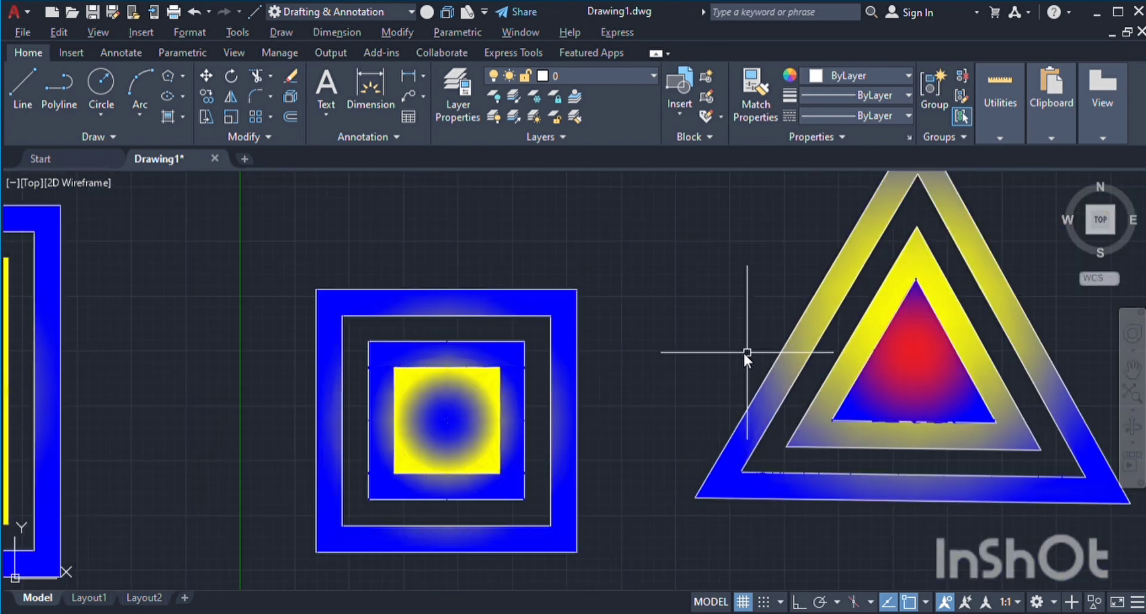
scroll(743, 351, "down", 3)
scroll(743, 351, "up", 4)
scroll(743, 350, "down", 5)
scroll(743, 350, "up", 2)
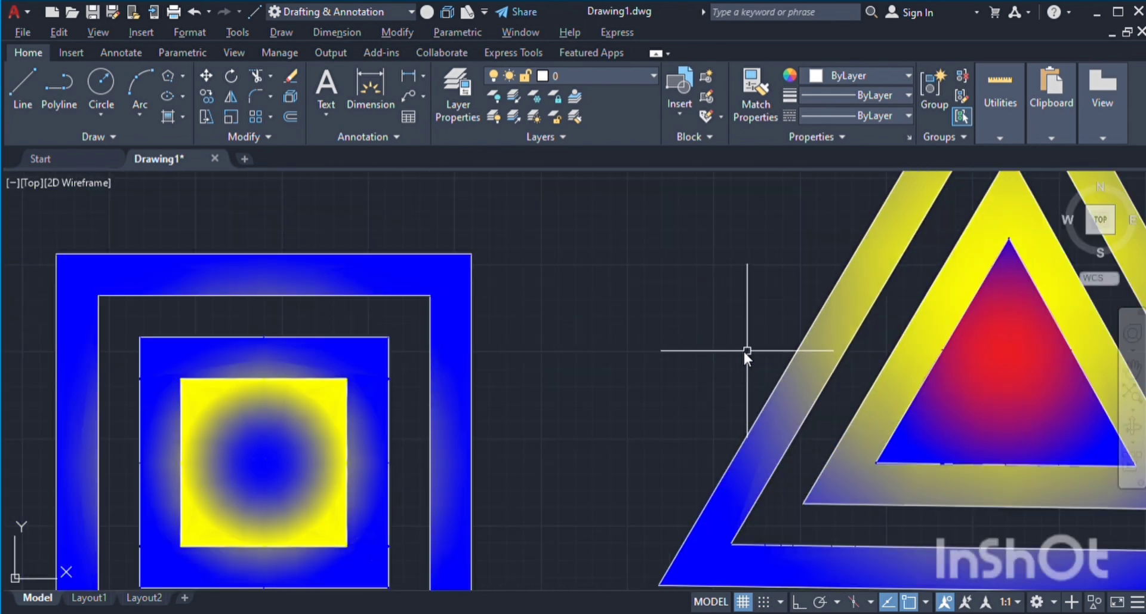
scroll(743, 349, "down", 4)
scroll(743, 349, "up", 6)
scroll(743, 349, "down", 4)
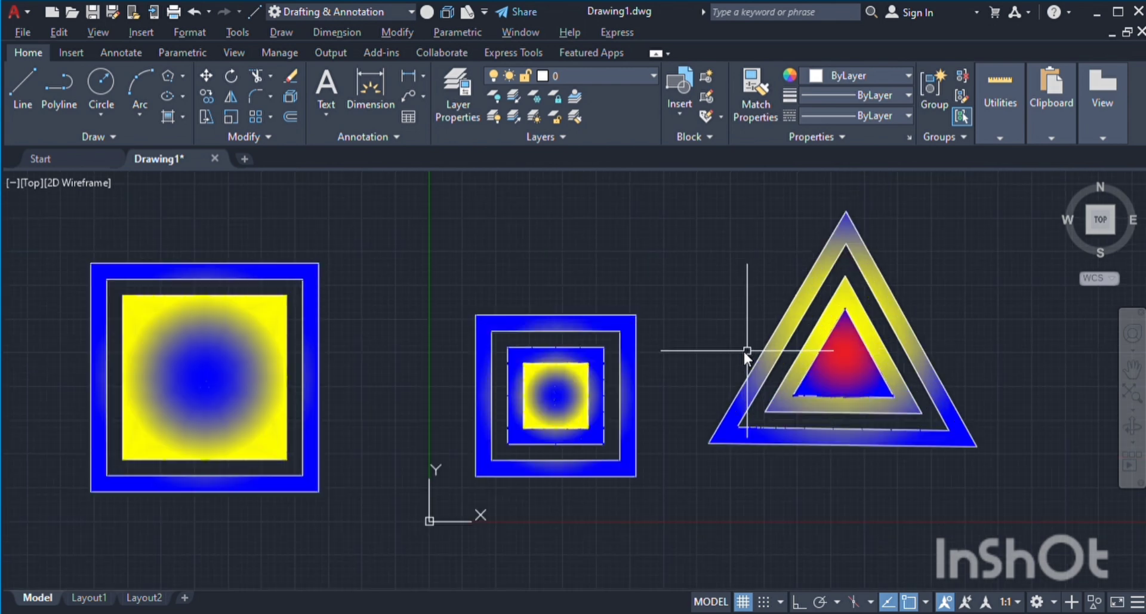
scroll(743, 349, "up", 4)
scroll(743, 349, "down", 7)
scroll(743, 349, "up", 6)
scroll(743, 349, "down", 2)
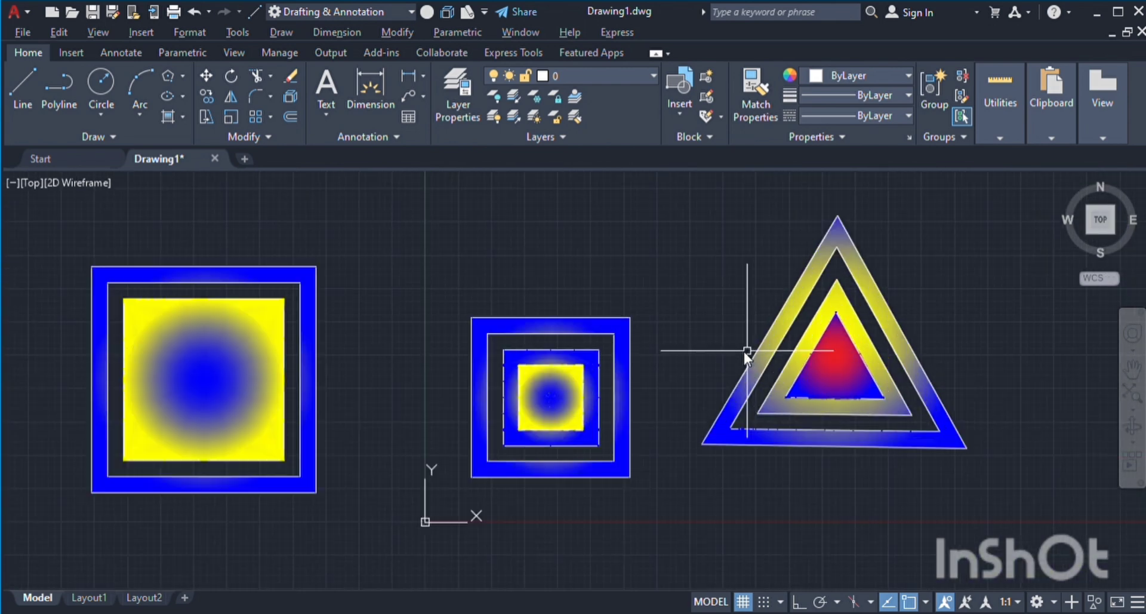
scroll(743, 349, "up", 2)
scroll(743, 349, "down", 4)
scroll(743, 350, "up", 4)
scroll(743, 348, "down", 3)
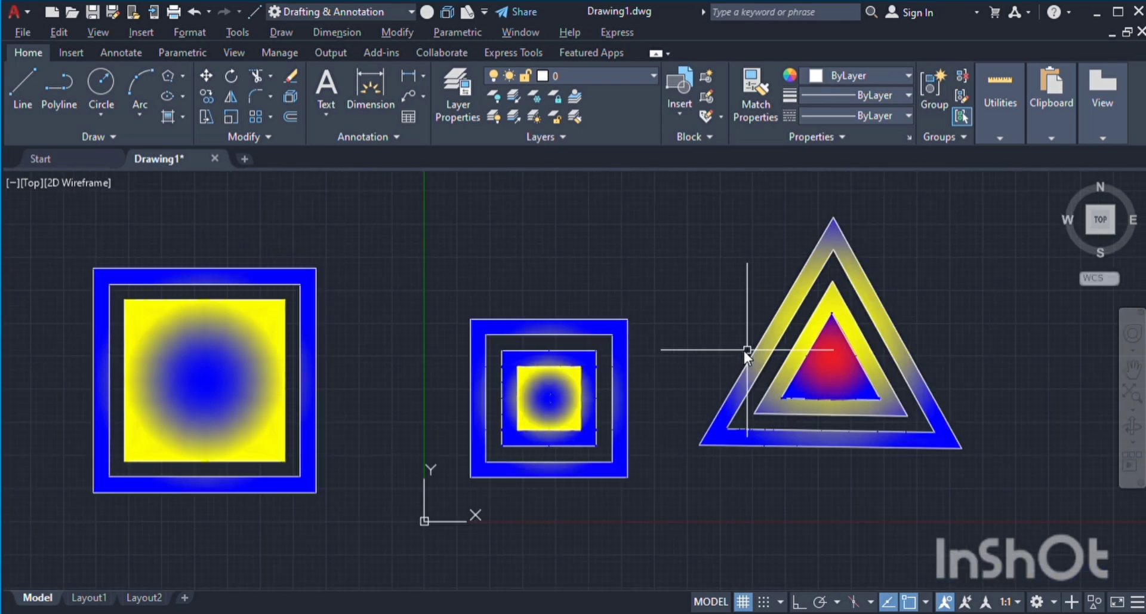
scroll(743, 348, "down", 2)
scroll(744, 349, "up", 4)
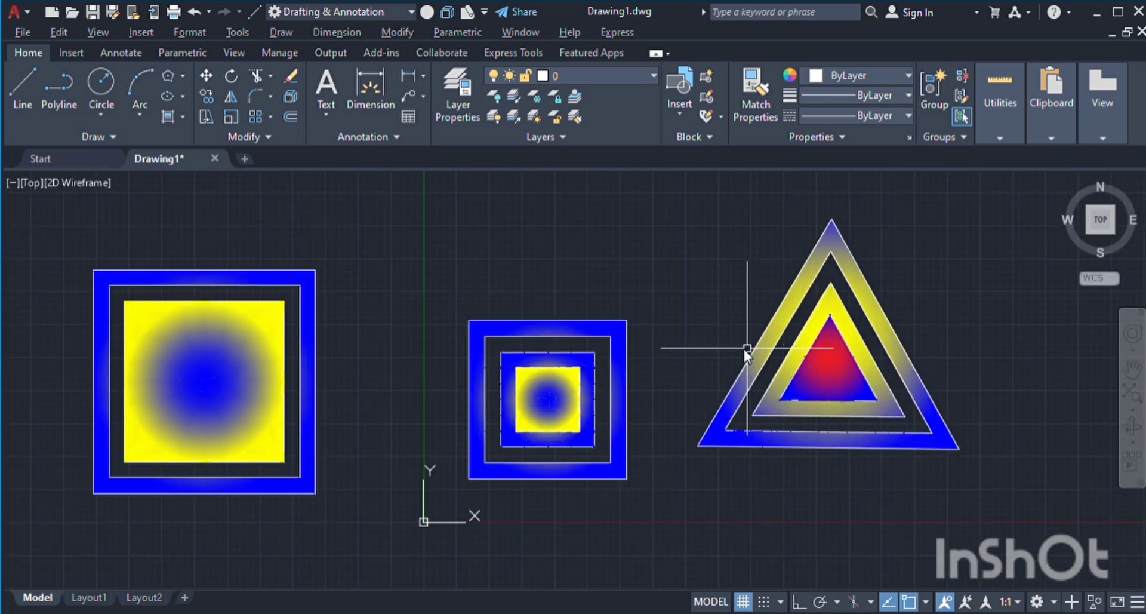
scroll(743, 346, "down", 4)
scroll(744, 348, "up", 4)
scroll(743, 346, "down", 4)
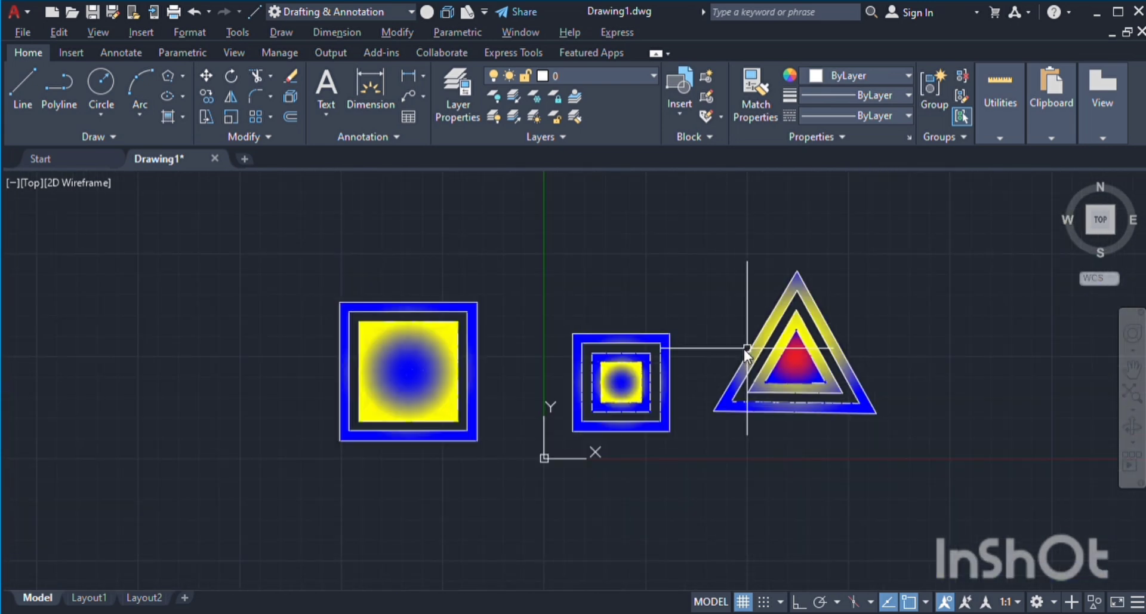
scroll(744, 348, "up", 1)
scroll(744, 348, "down", 1)
scroll(744, 348, "up", 4)
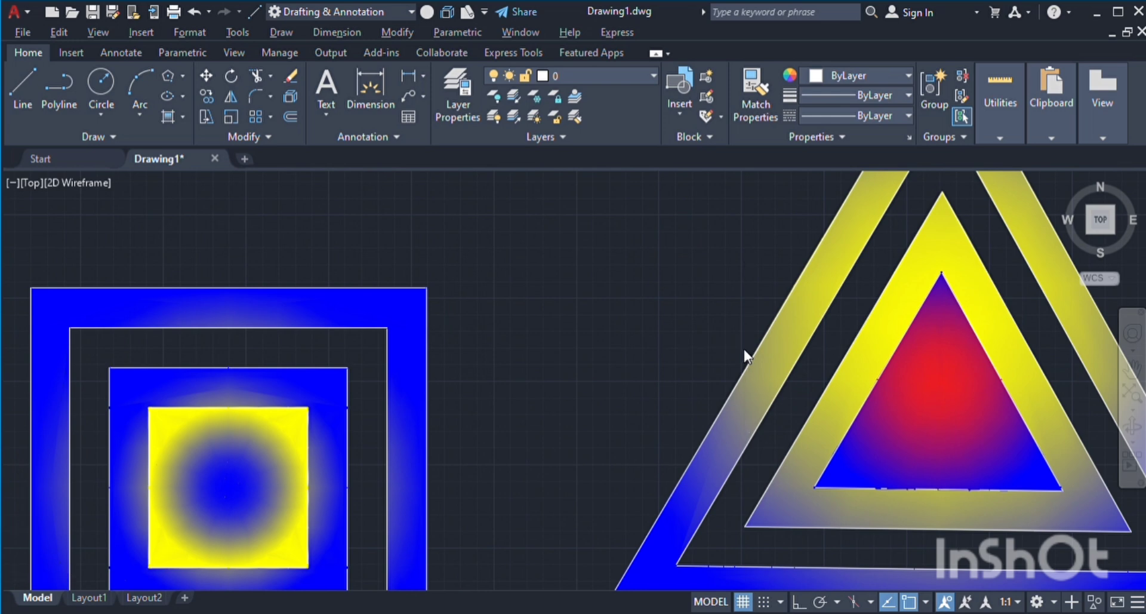
scroll(743, 349, "down", 4)
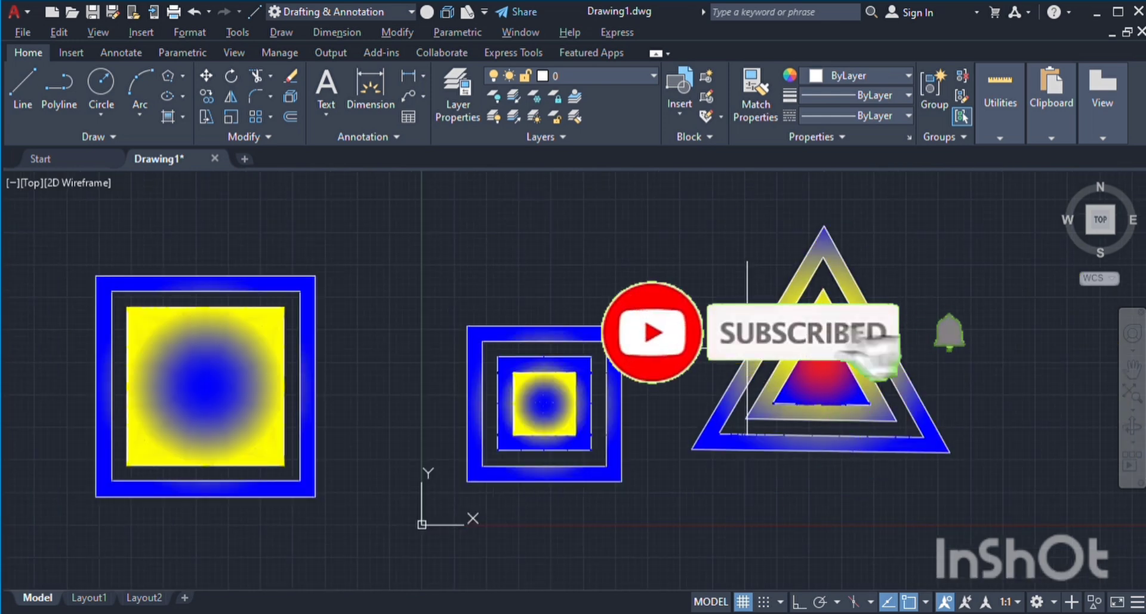
scroll(747, 346, "down", 4)
scroll(746, 343, "up", 8)
scroll(747, 340, "down", 8)
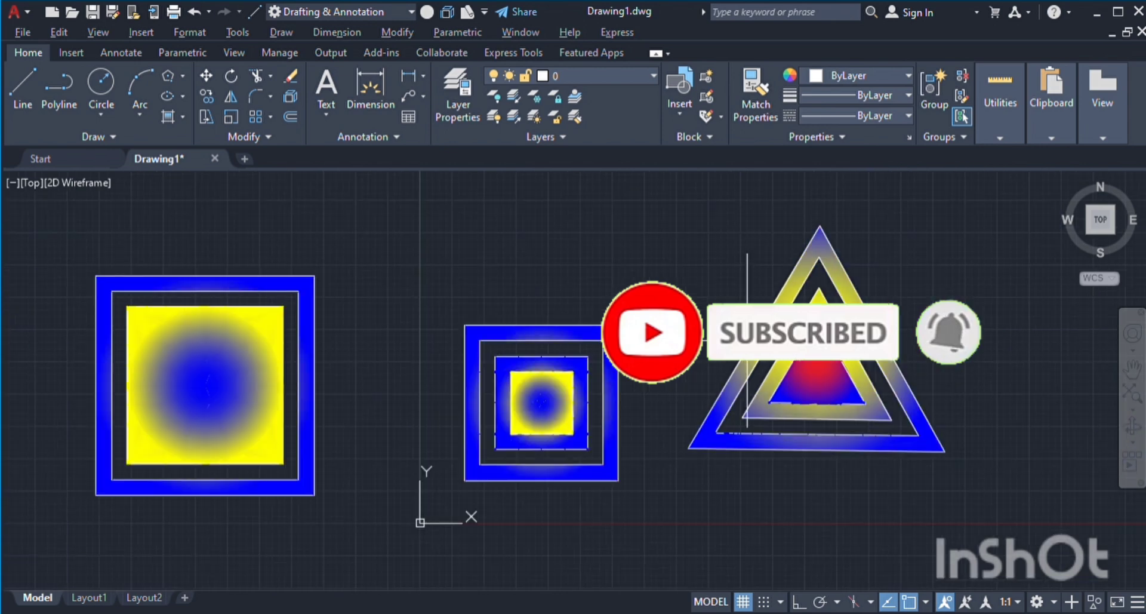
scroll(747, 340, "up", 6)
scroll(747, 341, "down", 6)
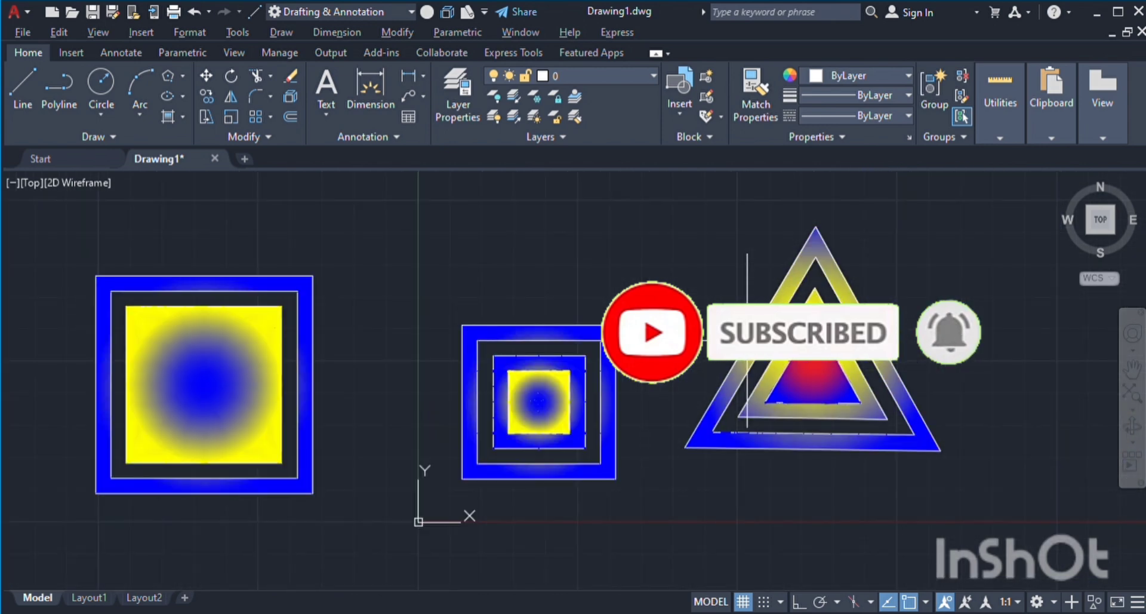
scroll(747, 340, "up", 4)
scroll(746, 340, "down", 2)
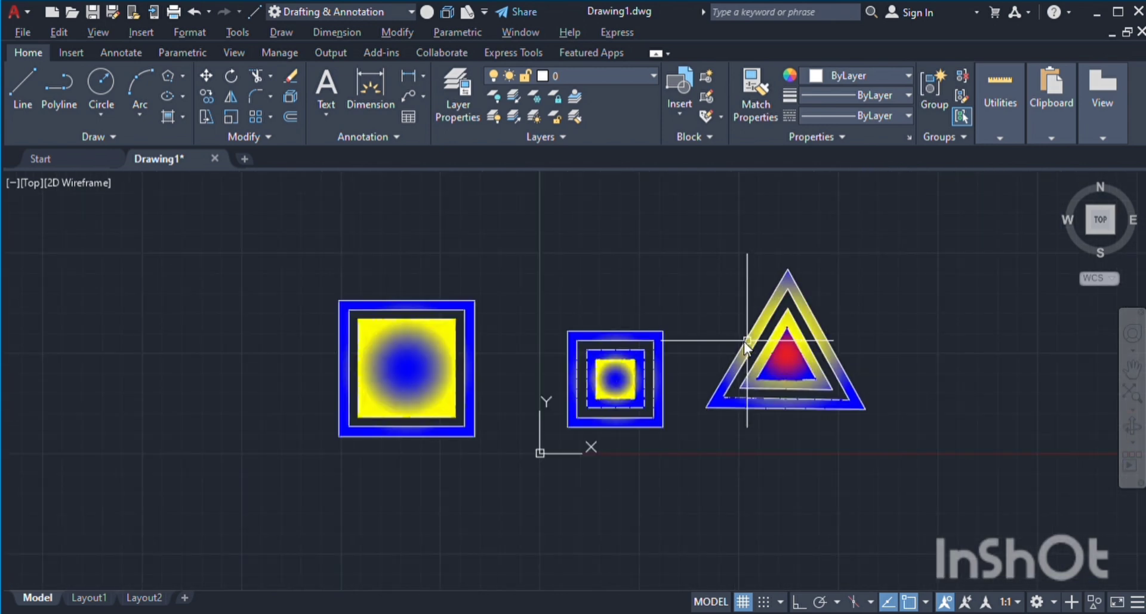
scroll(747, 342, "up", 3)
scroll(747, 341, "down", 5)
scroll(746, 341, "up", 4)
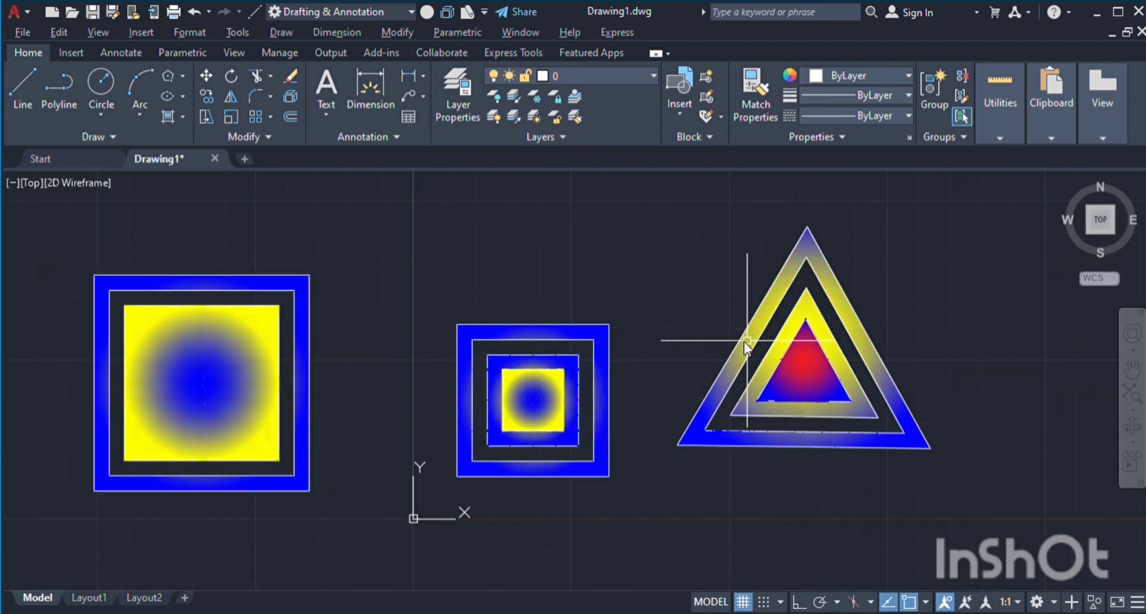
scroll(747, 341, "down", 3)
scroll(746, 341, "up", 3)
scroll(747, 341, "down", 3)
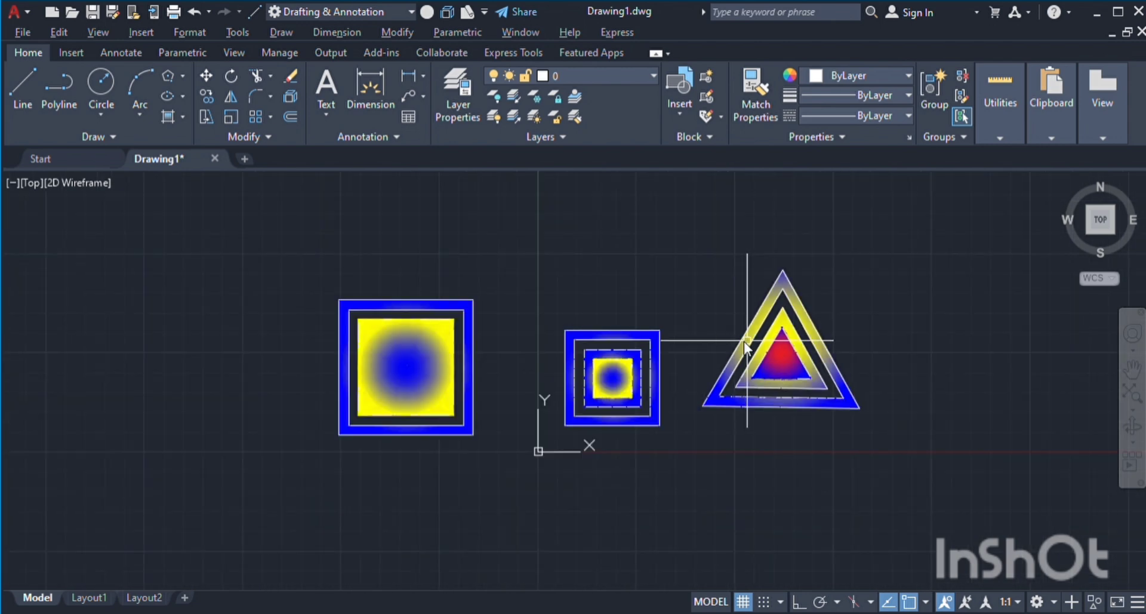
scroll(746, 341, "up", 3)
scroll(747, 341, "down", 3)
scroll(747, 341, "up", 4)
scroll(746, 341, "down", 3)
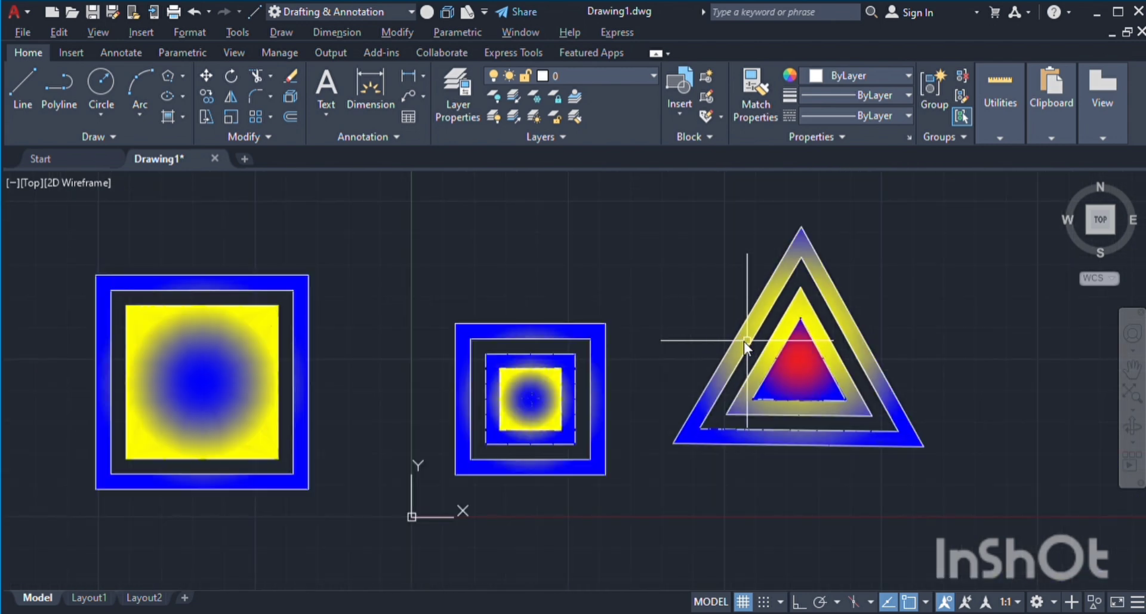
scroll(744, 342, "up", 3)
scroll(743, 341, "down", 5)
scroll(743, 341, "up", 5)
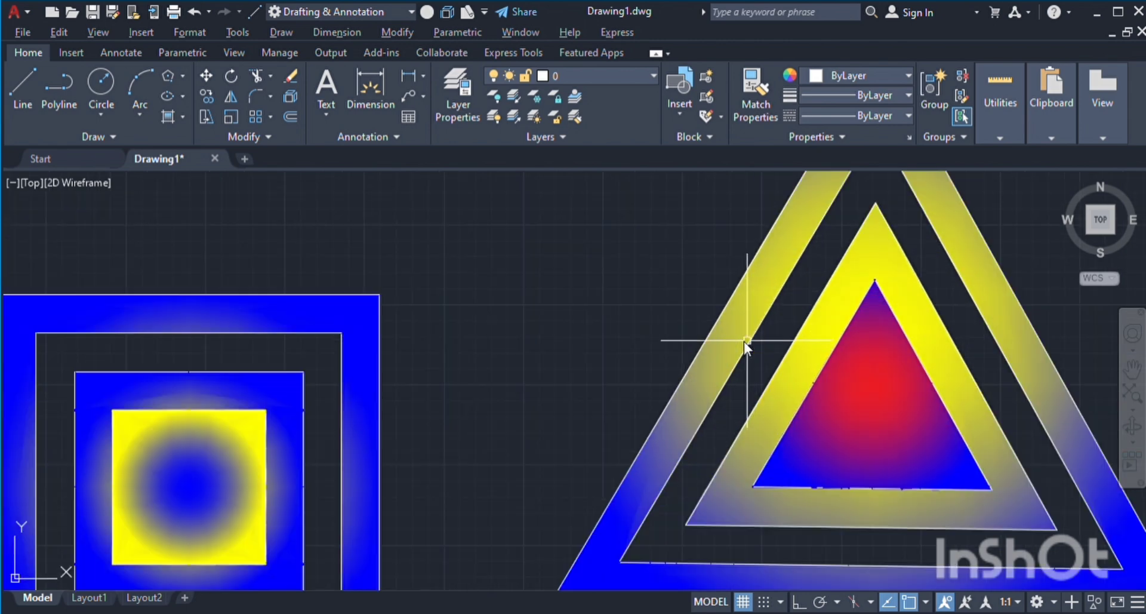
scroll(744, 341, "down", 3)
scroll(744, 341, "up", 4)
scroll(744, 342, "down", 6)
scroll(744, 341, "up", 4)
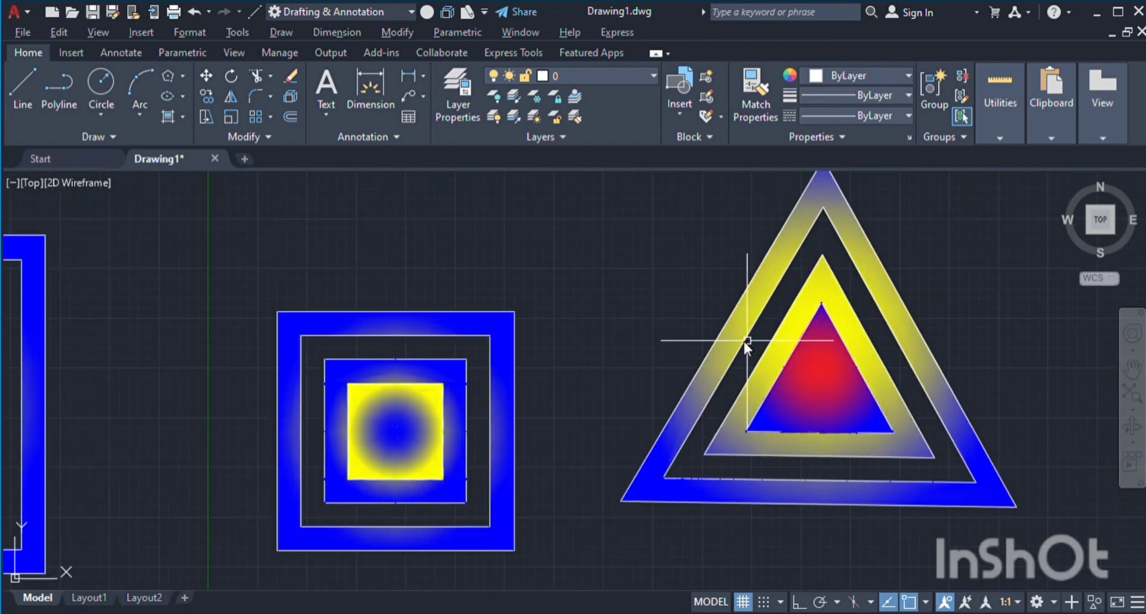
scroll(743, 341, "down", 4)
scroll(747, 341, "up", 3)
scroll(747, 342, "down", 3)
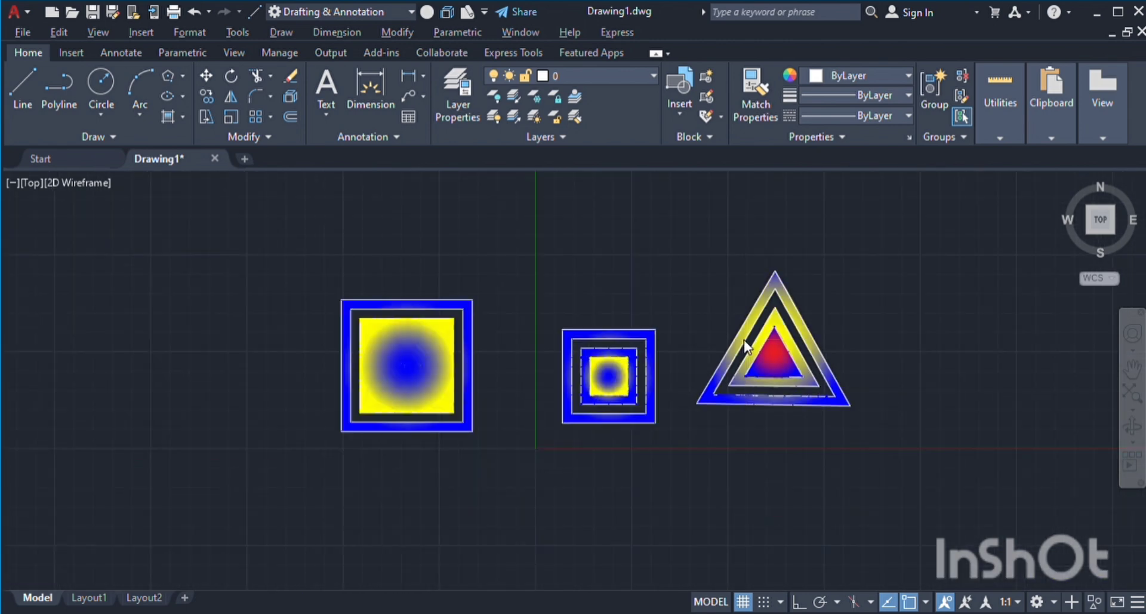
scroll(747, 341, "up", 3)
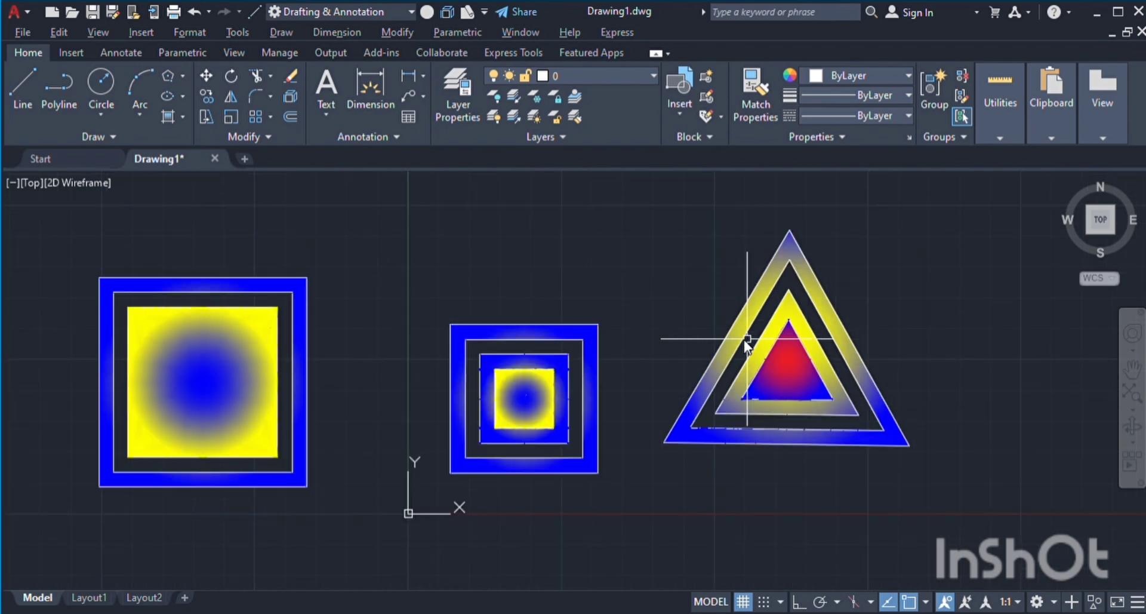
scroll(746, 342, "down", 3)
scroll(746, 341, "up", 5)
scroll(747, 339, "down", 4)
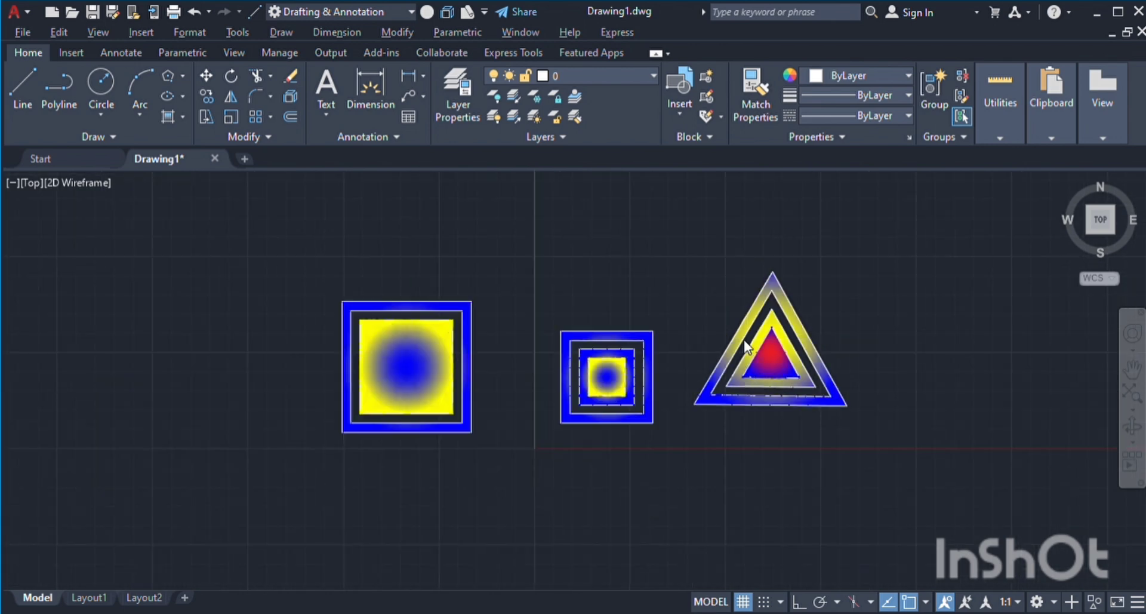
scroll(747, 339, "up", 2)
scroll(747, 339, "down", 2)
scroll(747, 339, "up", 5)
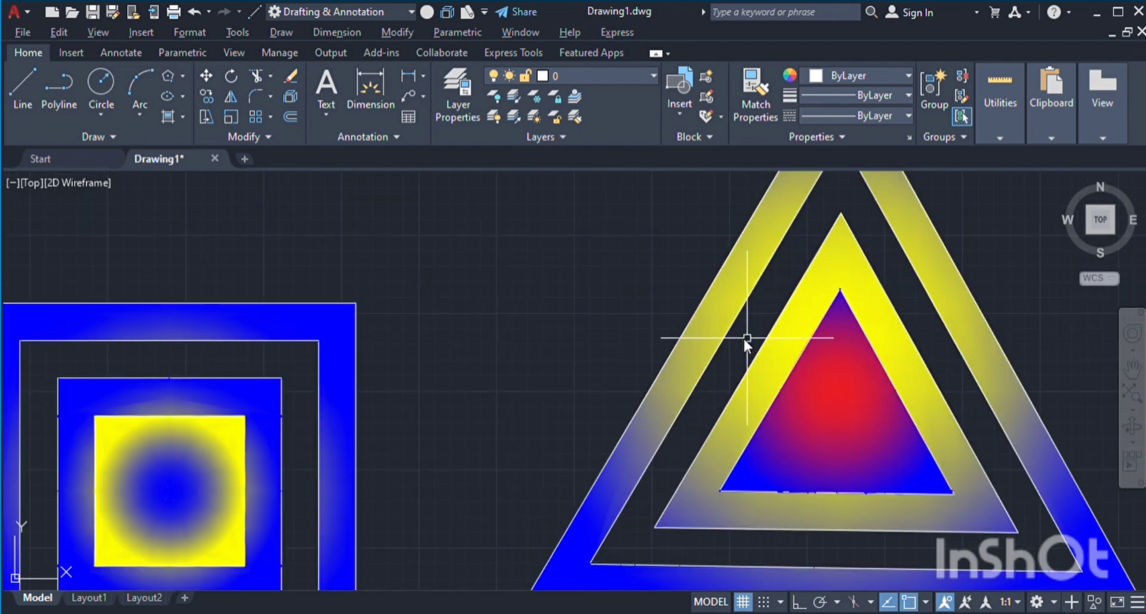
scroll(747, 339, "down", 4)
scroll(747, 338, "up", 4)
scroll(747, 337, "down", 4)
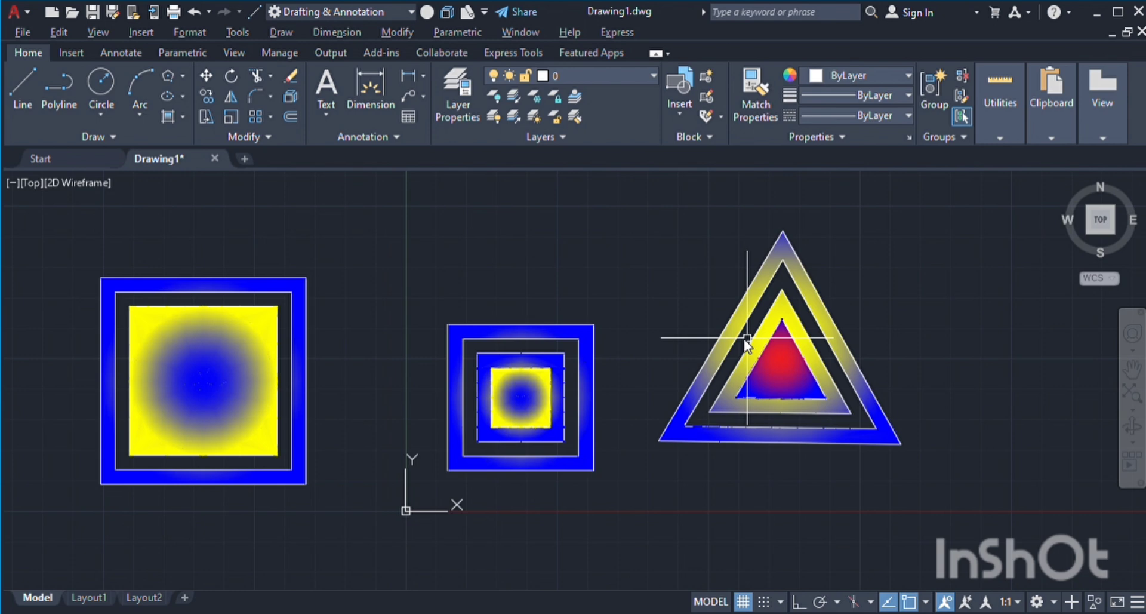
scroll(747, 339, "down", 3)
scroll(747, 339, "up", 5)
scroll(747, 339, "down", 5)
scroll(746, 337, "up", 4)
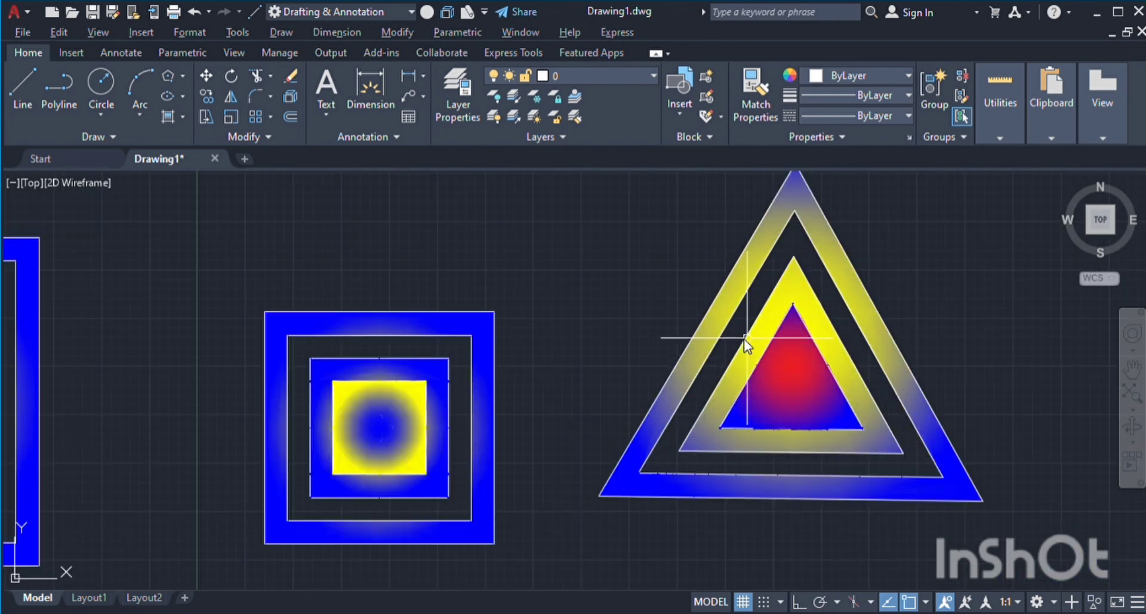
Examine the gradient-filled nested squares and triangles as a whole and up close.
scroll(747, 337, "down", 3)
scroll(747, 338, "up", 4)
scroll(746, 338, "down", 5)
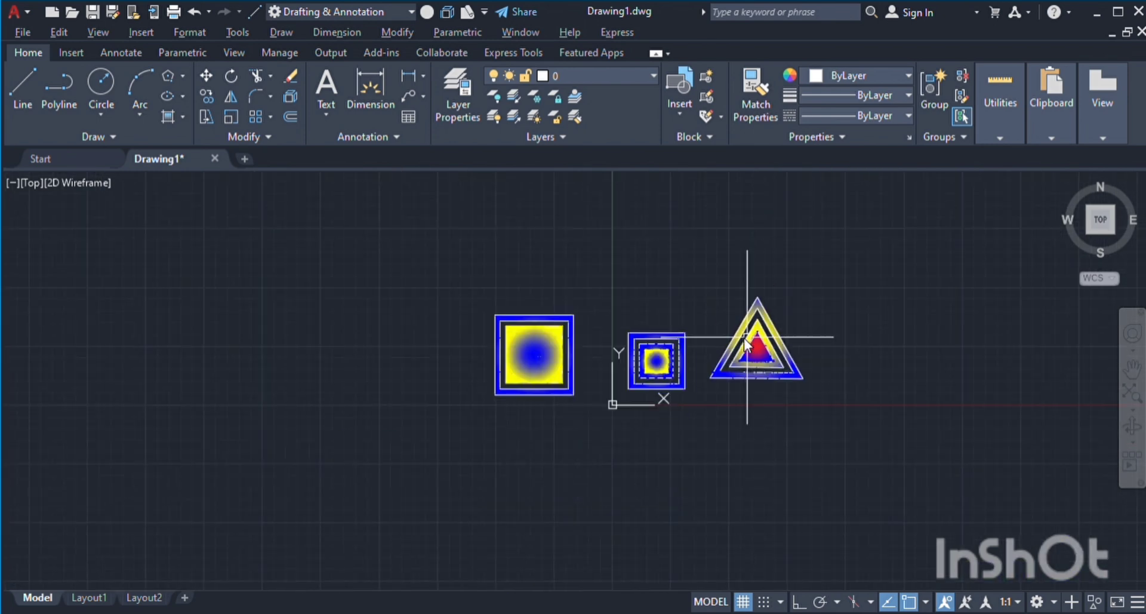
scroll(747, 337, "up", 4)
scroll(746, 338, "down", 3)
scroll(744, 337, "up", 2)
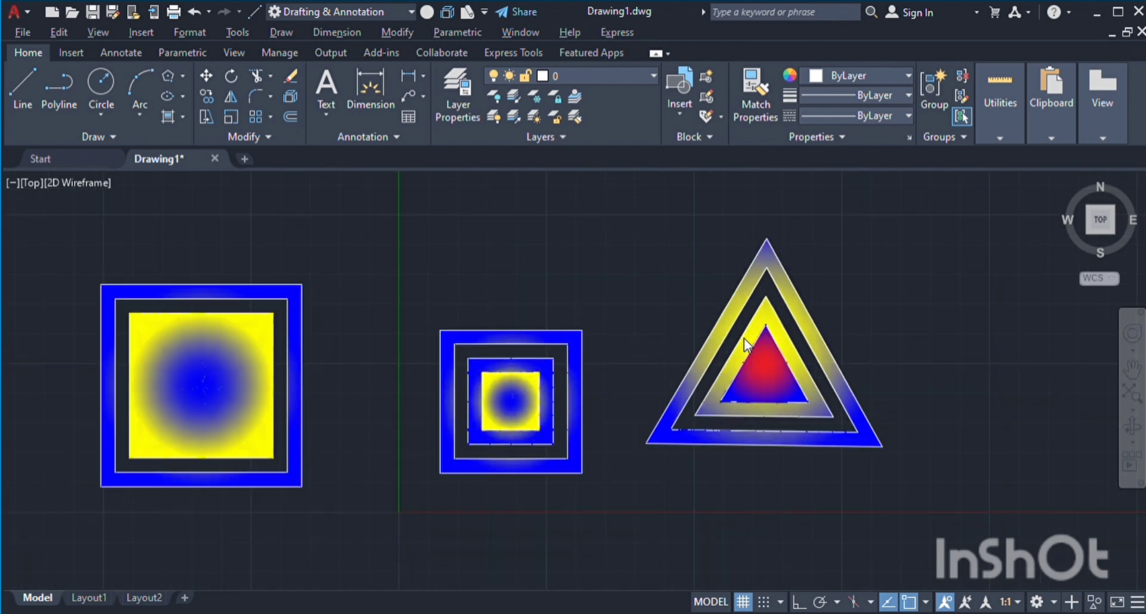
scroll(744, 338, "down", 2)
scroll(744, 338, "up", 3)
scroll(744, 337, "down", 3)
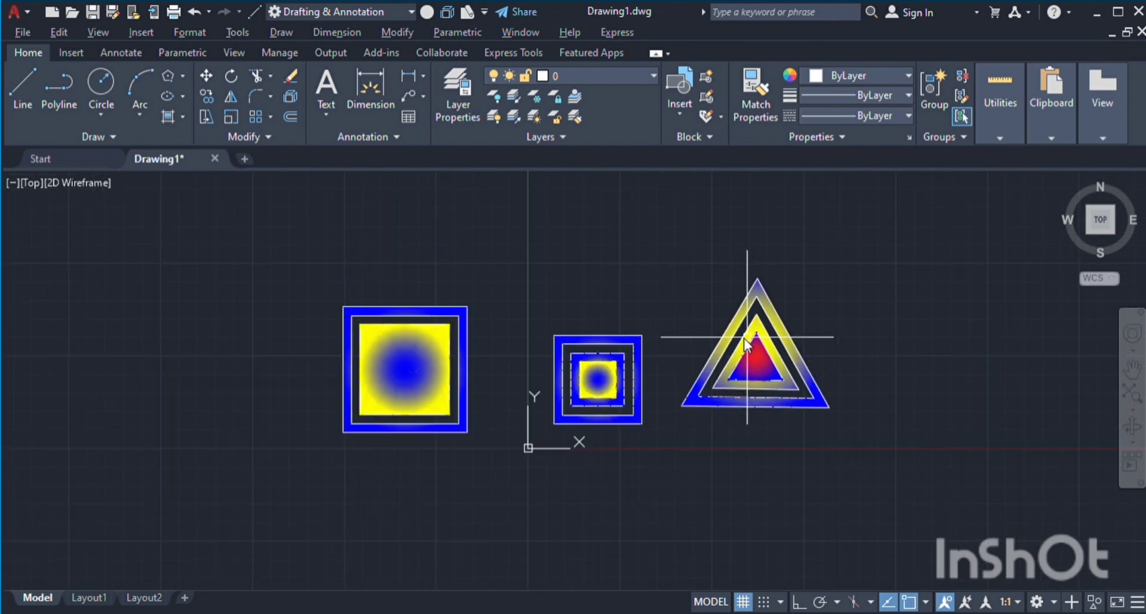
scroll(743, 338, "up", 2)
scroll(744, 338, "down", 2)
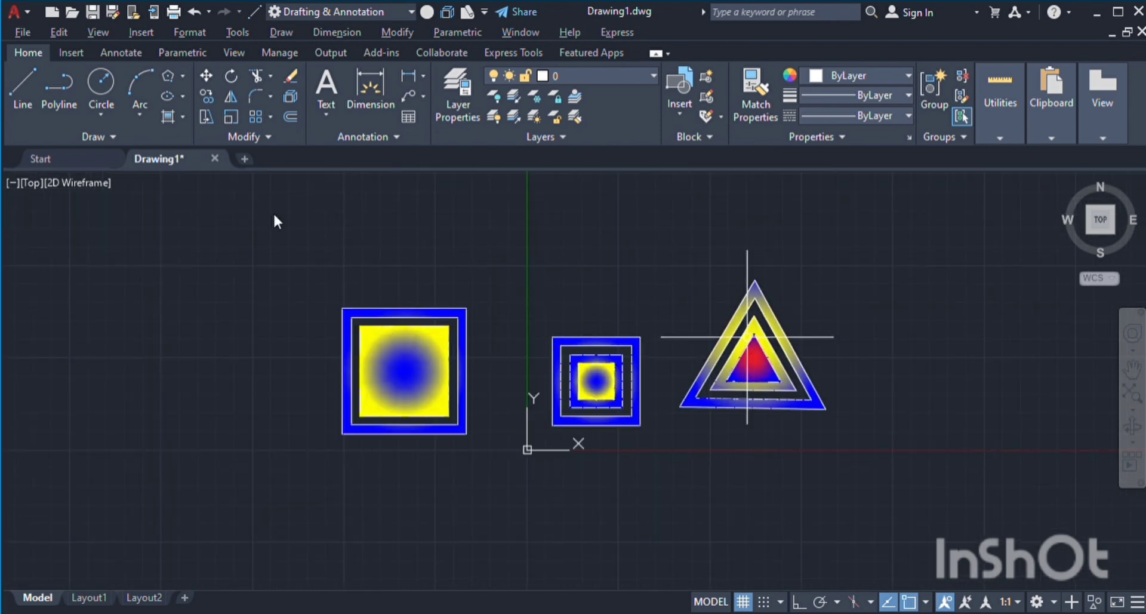
scroll(299, 258, "up", 4)
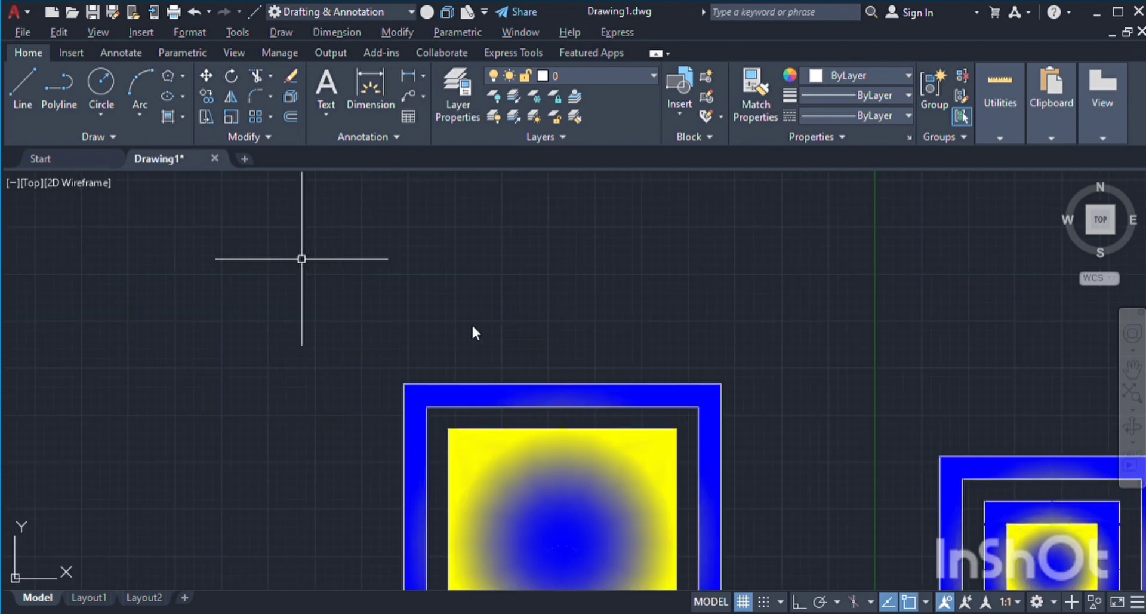
scroll(560, 368, "down", 5)
scroll(687, 395, "up", 4)
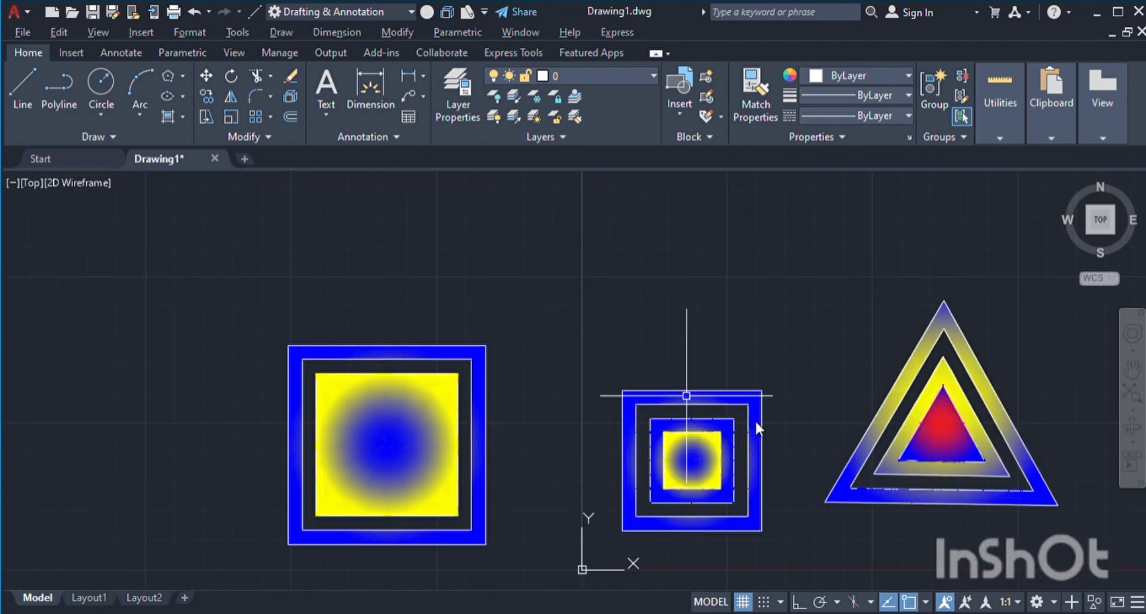
scroll(746, 413, "down", 5)
scroll(765, 415, "up", 7)
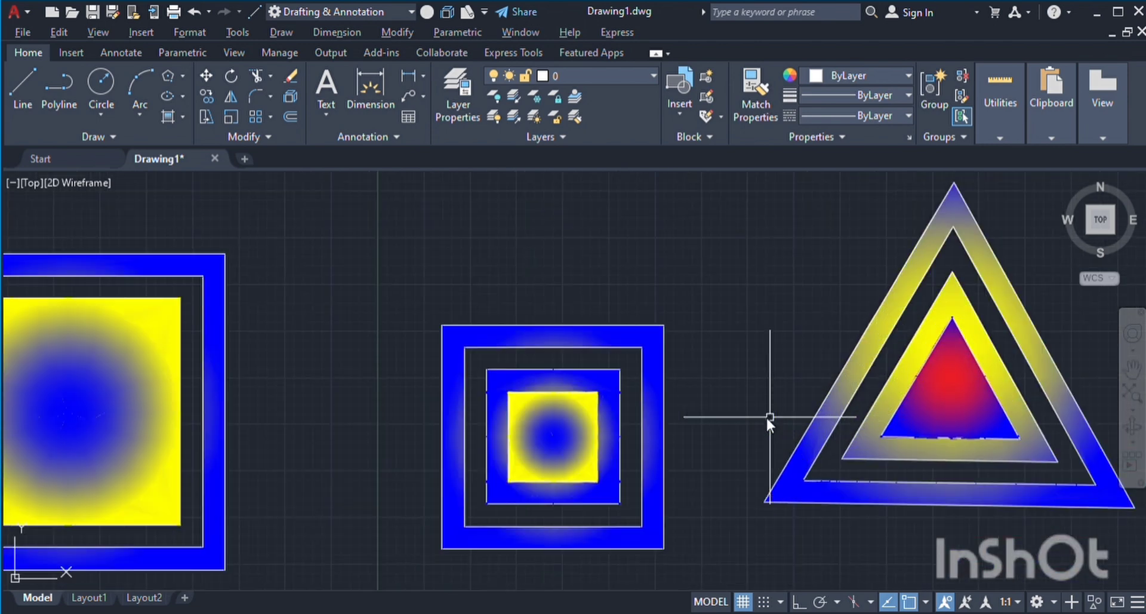
scroll(770, 417, "down", 2)
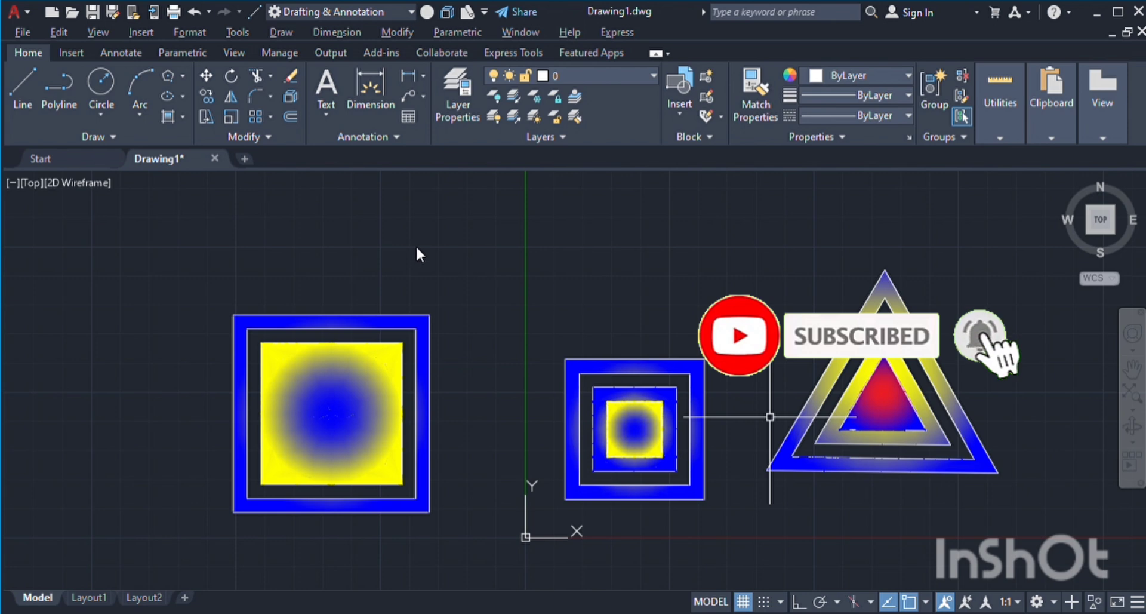
scroll(464, 328, "up", 4)
scroll(466, 331, "down", 4)
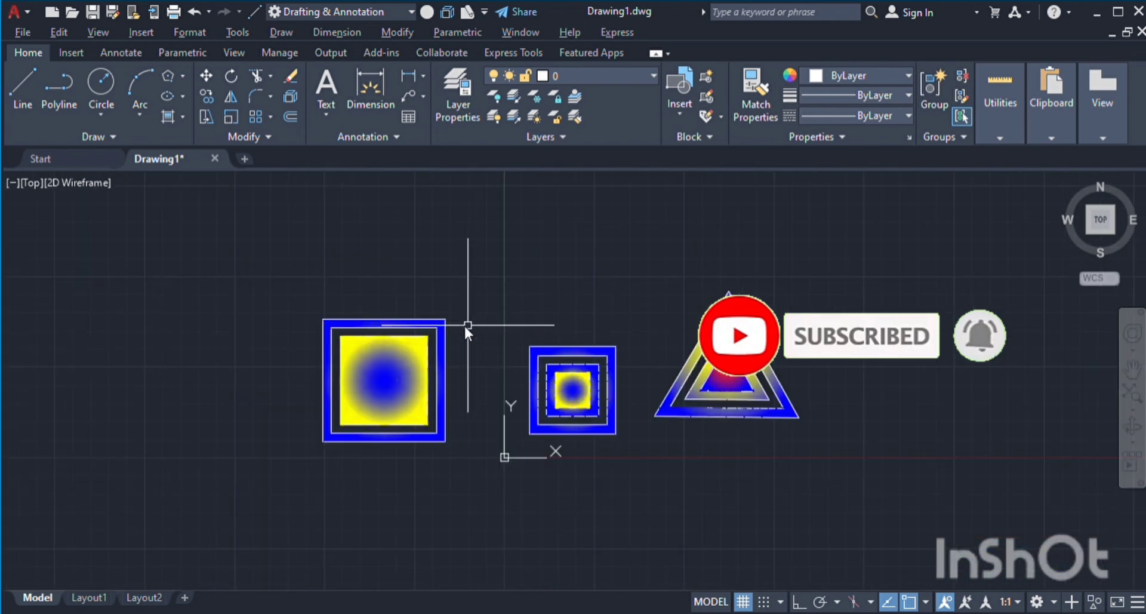
scroll(466, 326, "up", 2)
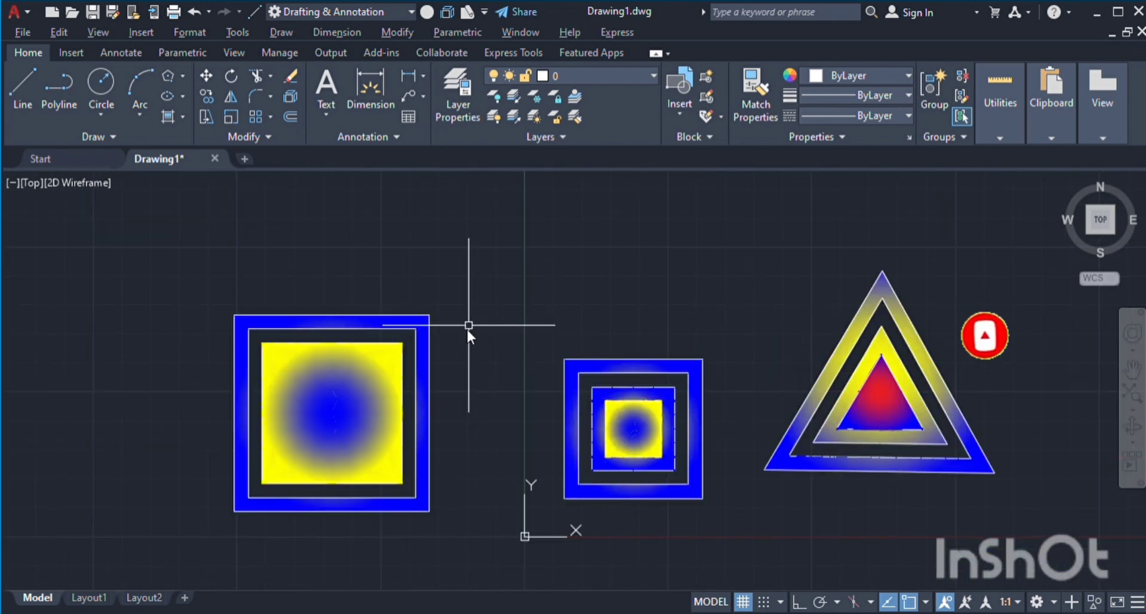
scroll(348, 268, "up", 2)
scroll(348, 268, "down", 4)
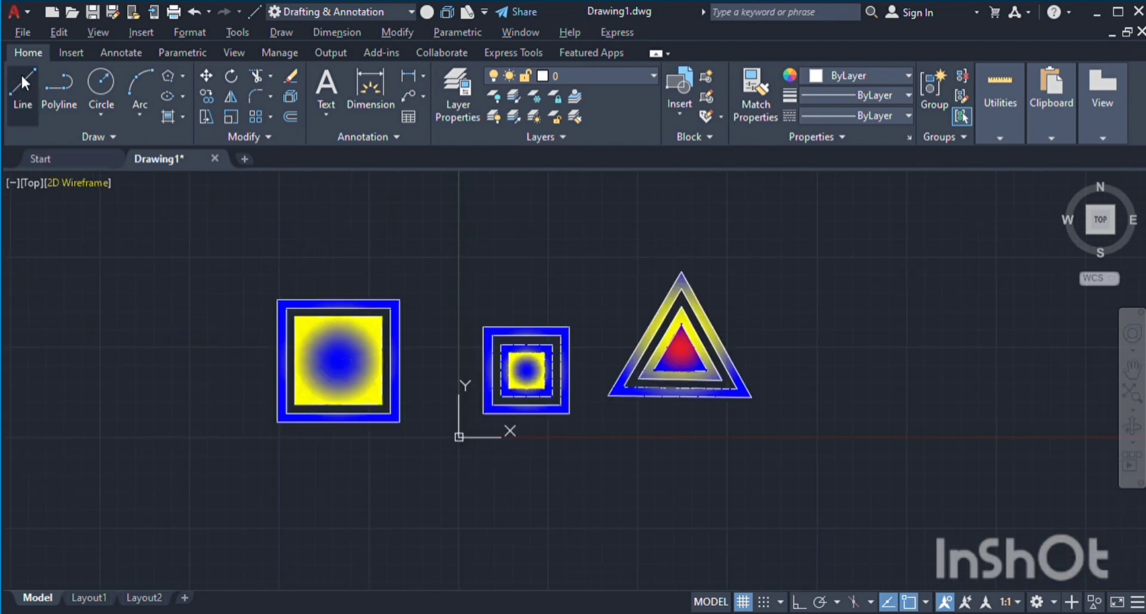
scroll(292, 307, "up", 4)
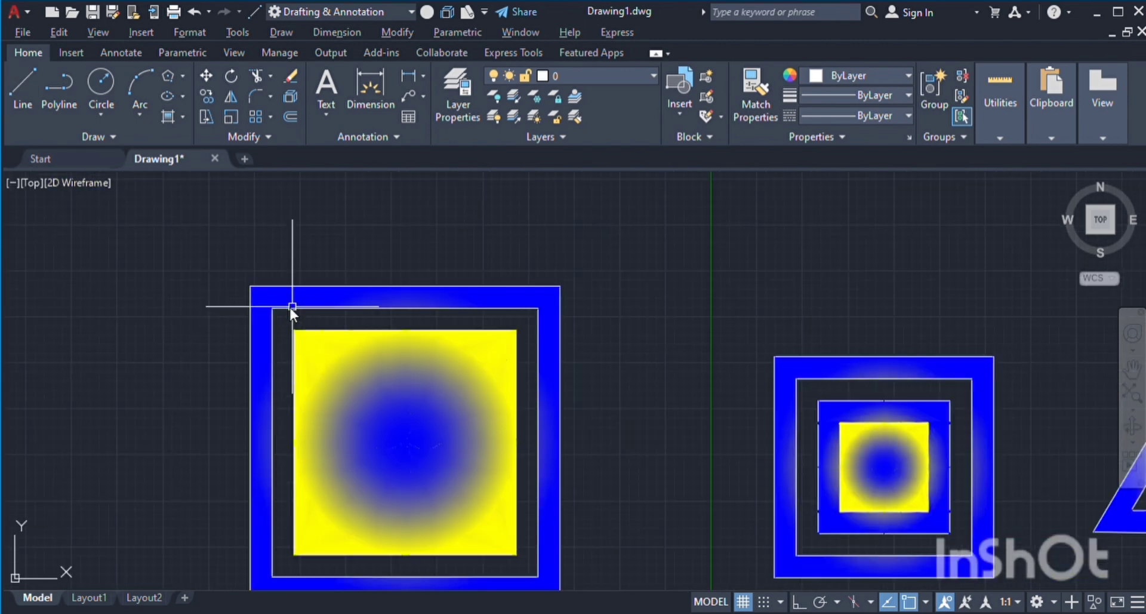
scroll(293, 306, "down", 8)
scroll(309, 289, "up", 4)
scroll(309, 288, "down", 2)
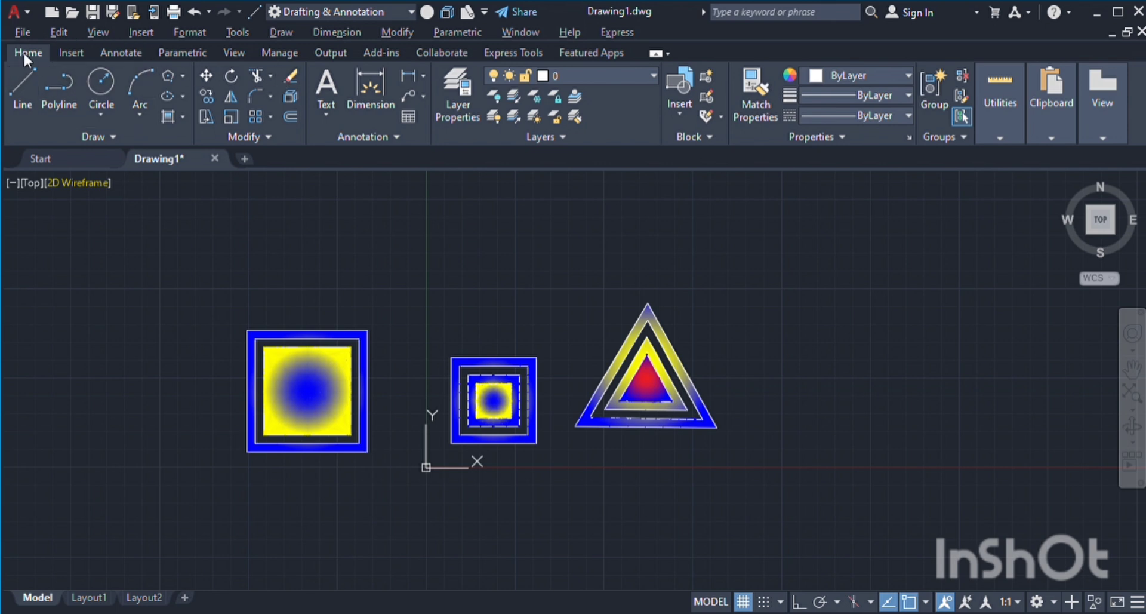
Draw an open, irregular chain of six connected segments above and beside the nested triangles with the Line command.
left_click(21, 84)
left_click(713, 241)
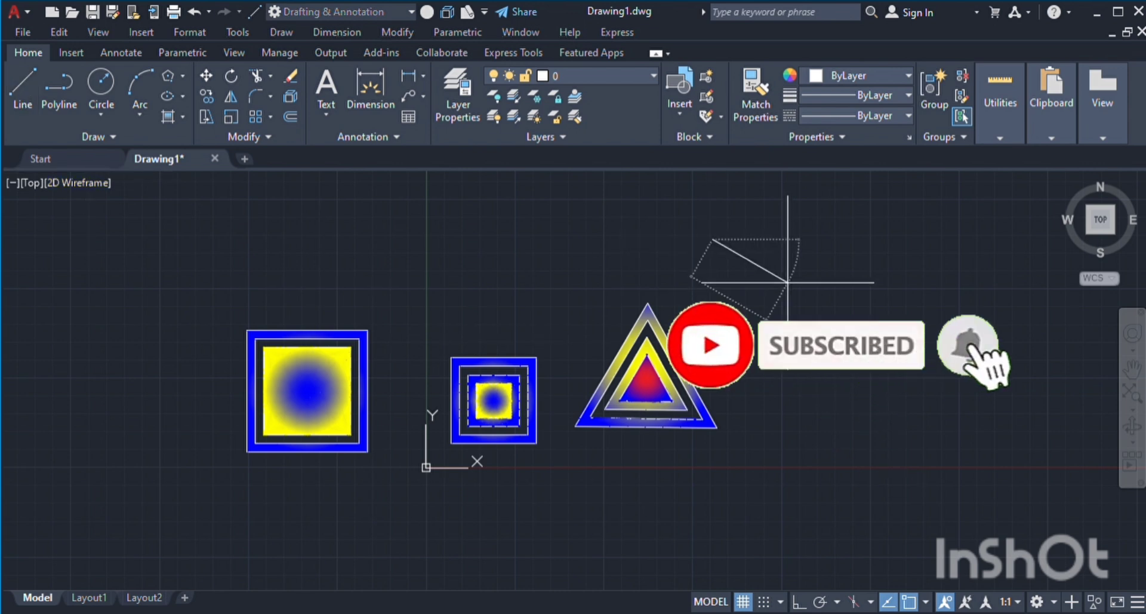
left_click(910, 240)
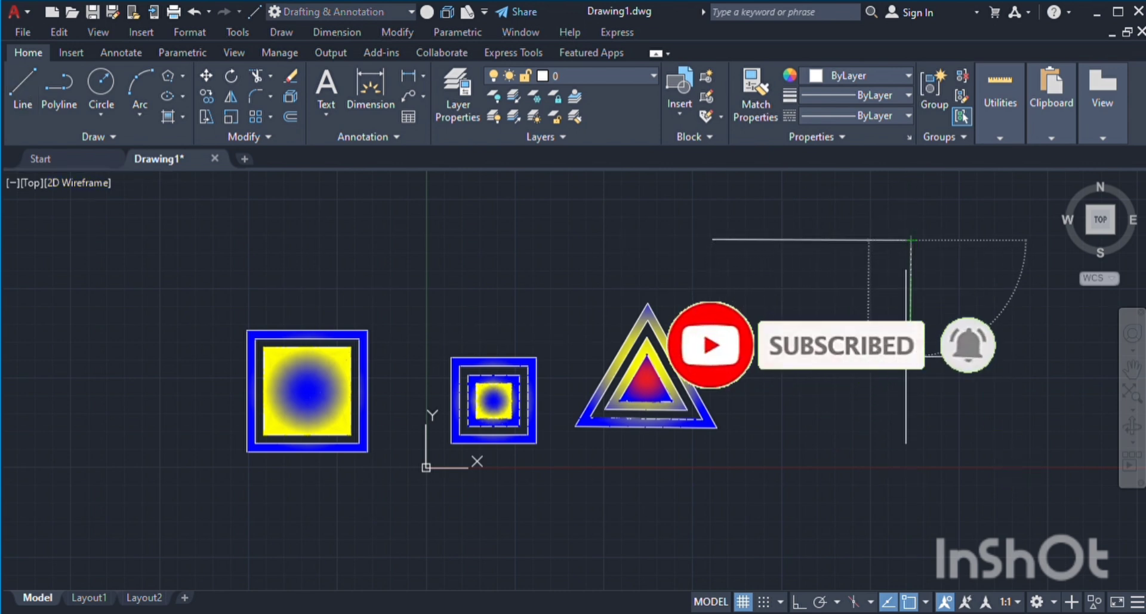
left_click(910, 445)
left_click(607, 252)
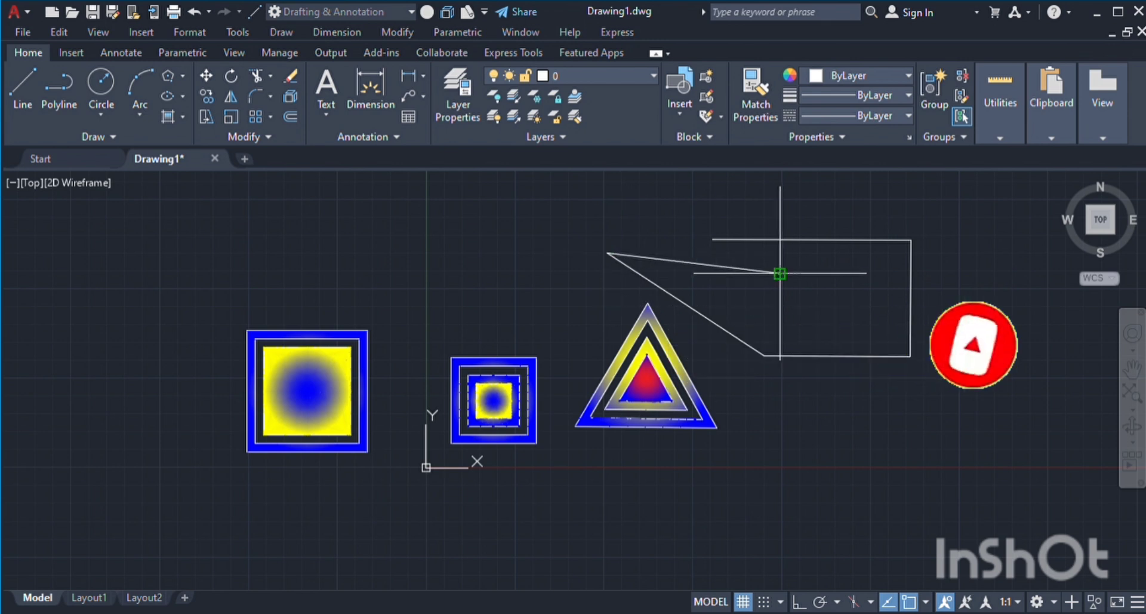
left_click(780, 273)
left_click(759, 205)
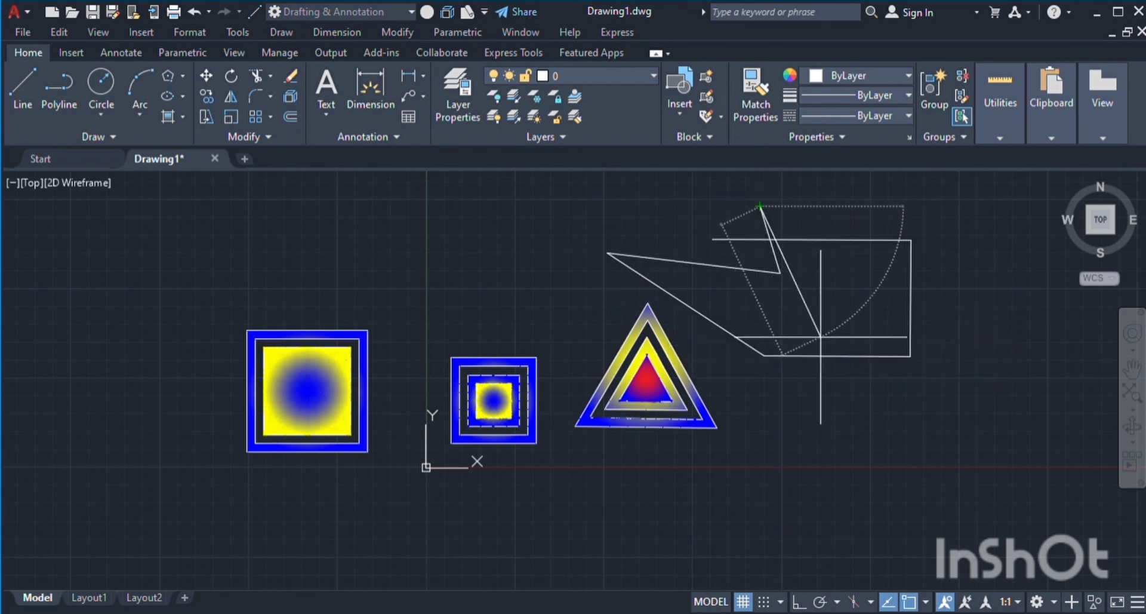
key("Escape")
left_click(323, 232)
left_click(464, 251)
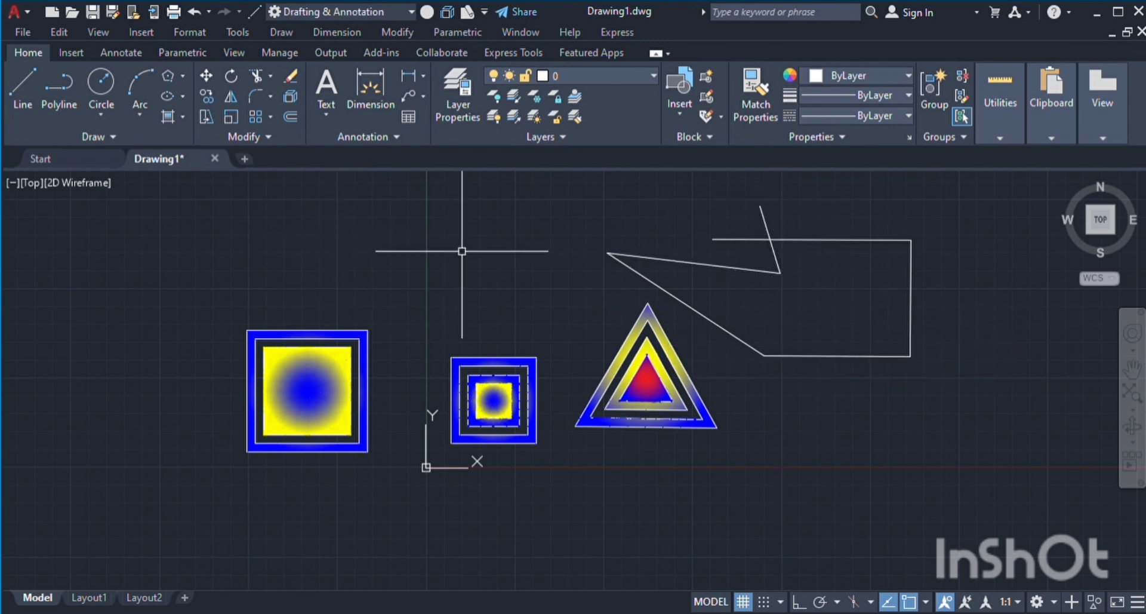
Draw a chain of three connected line segments above the two nested squares with the Line command, the final one rising.
left_click(16, 92)
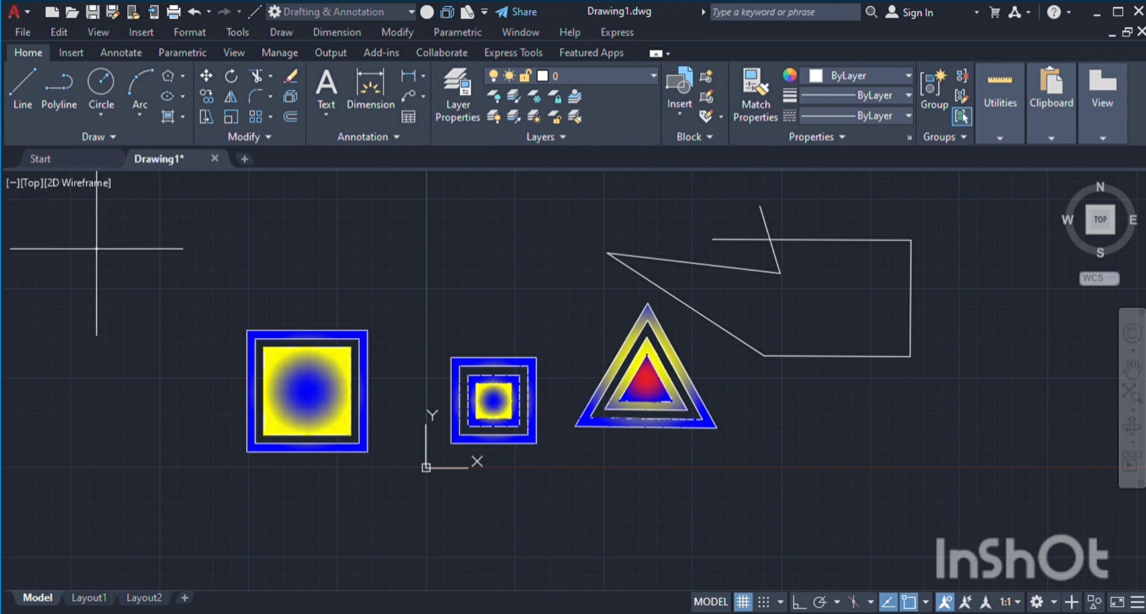
left_click(95, 248)
left_click(426, 255)
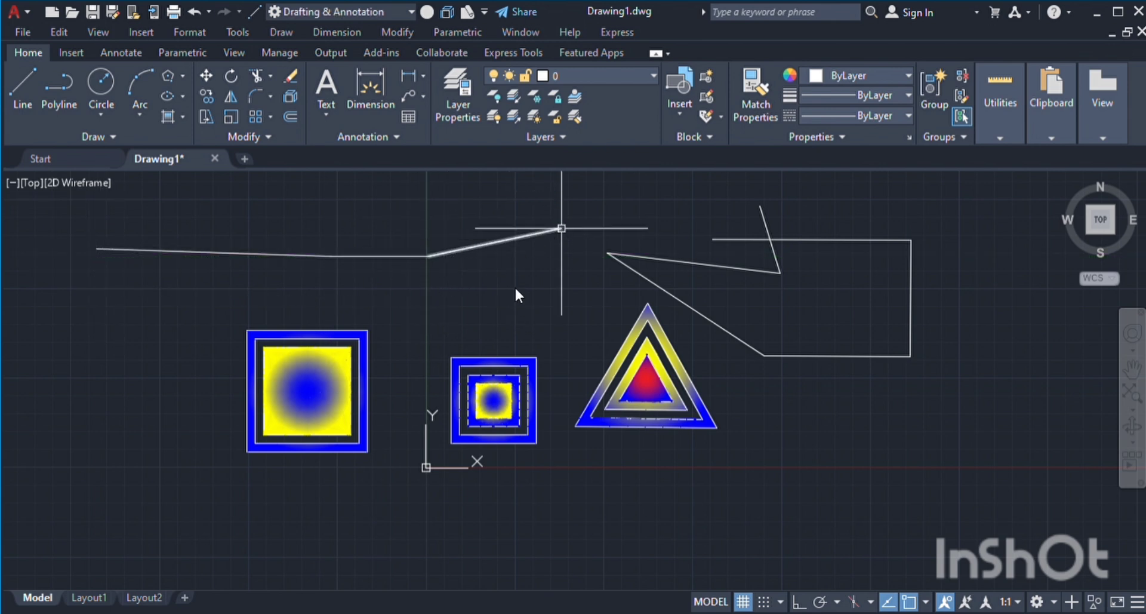
left_click(561, 228)
key("Return")
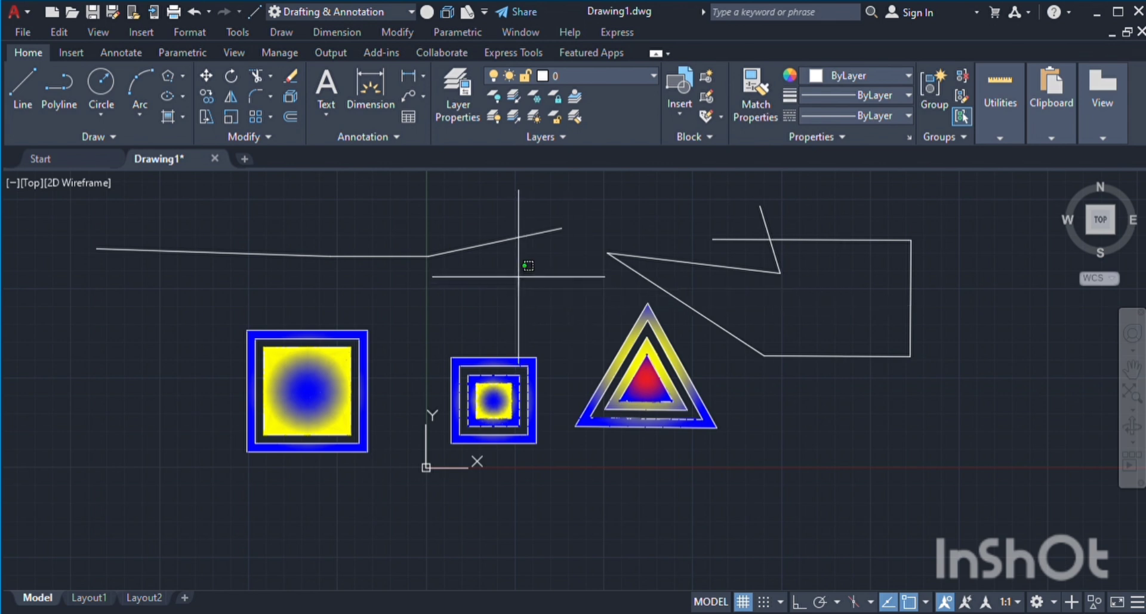
left_click(519, 286)
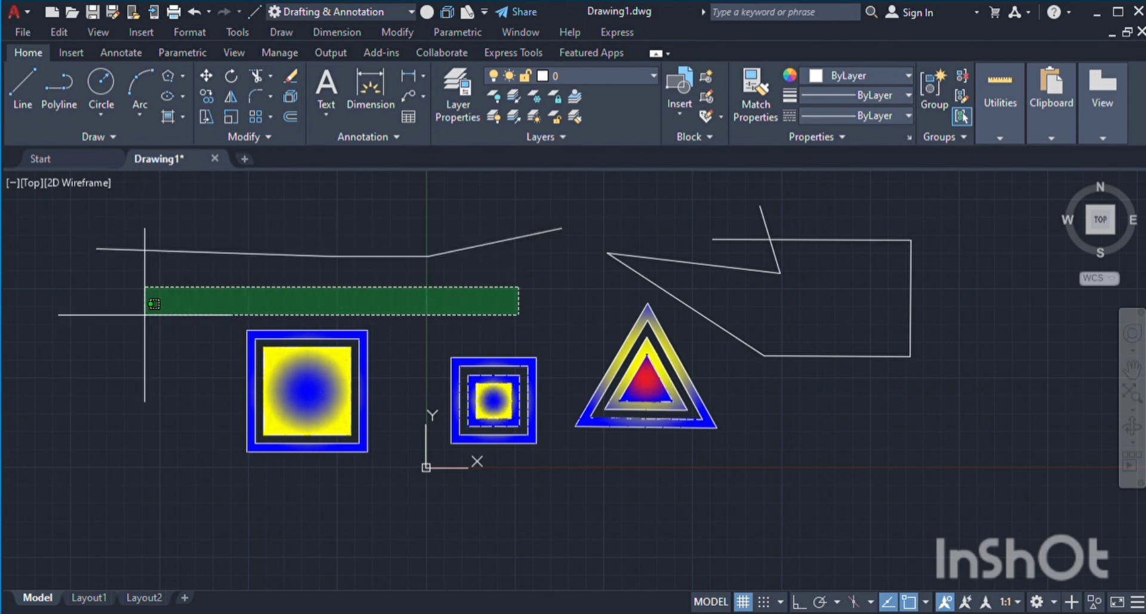
key("Escape")
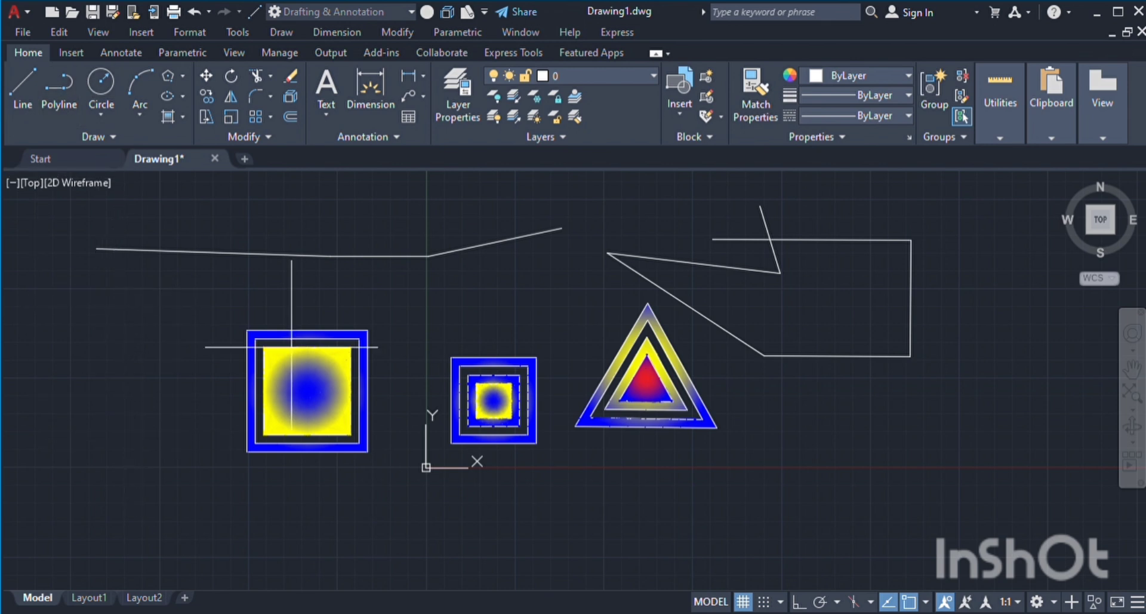
Draw an open, inward-winding polyline of ten straight segments beyond the lower corner of the nested triangles.
left_click(805, 423)
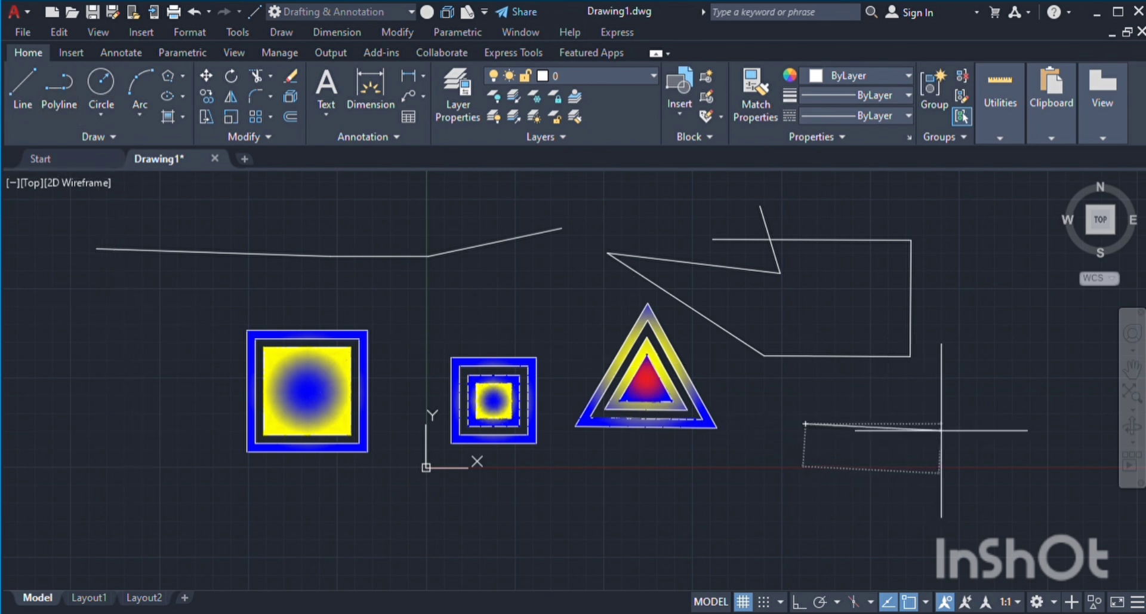
left_click(960, 414)
left_click(953, 514)
left_click(850, 529)
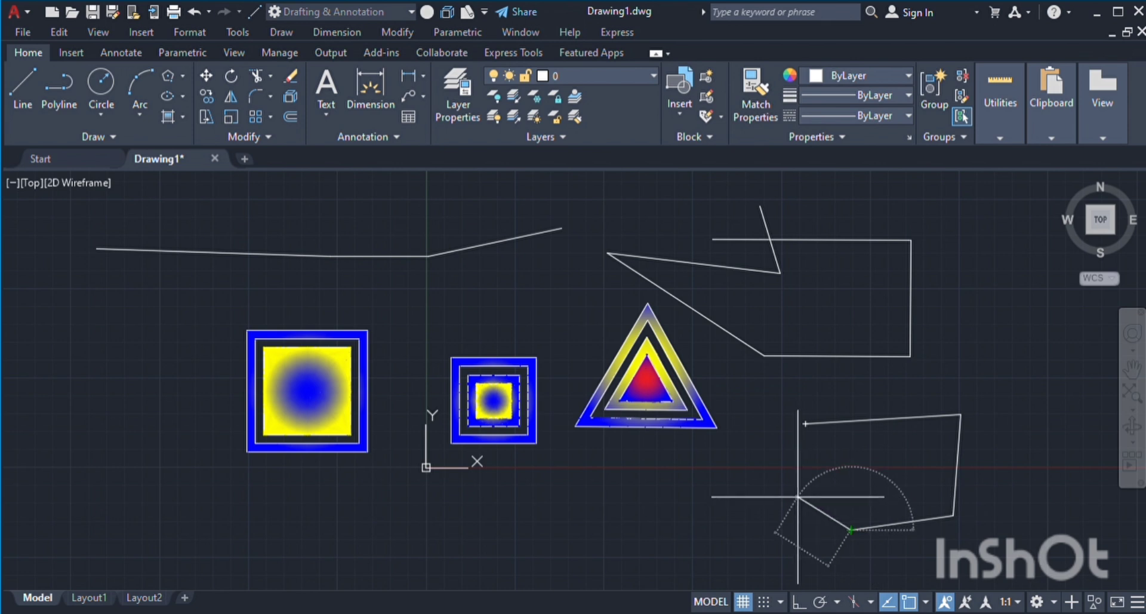
left_click(797, 496)
left_click(779, 454)
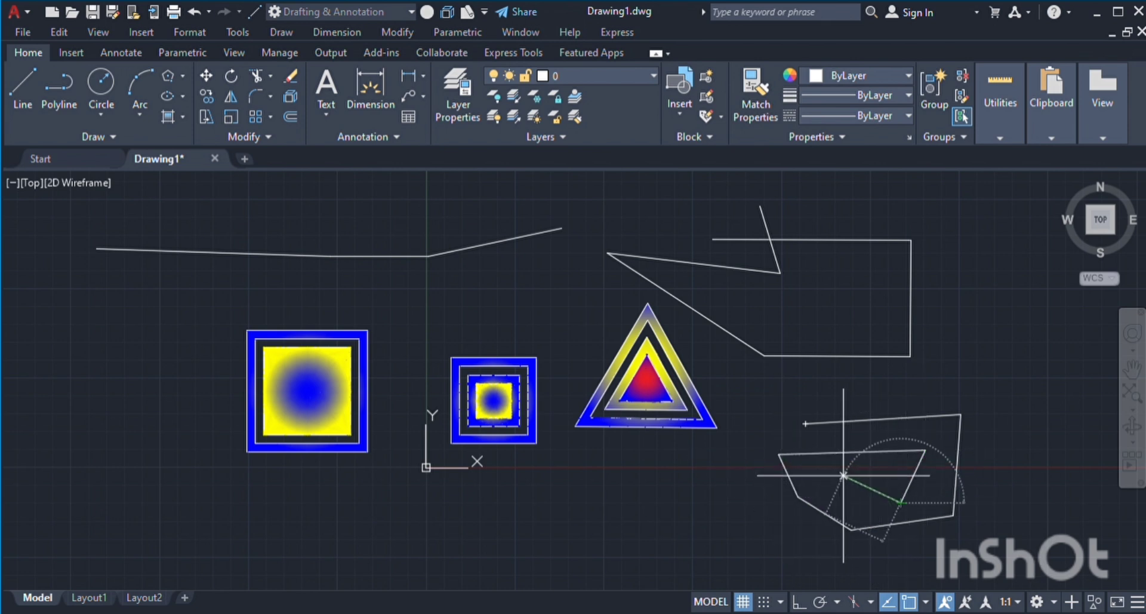
left_click(843, 476)
left_click(852, 456)
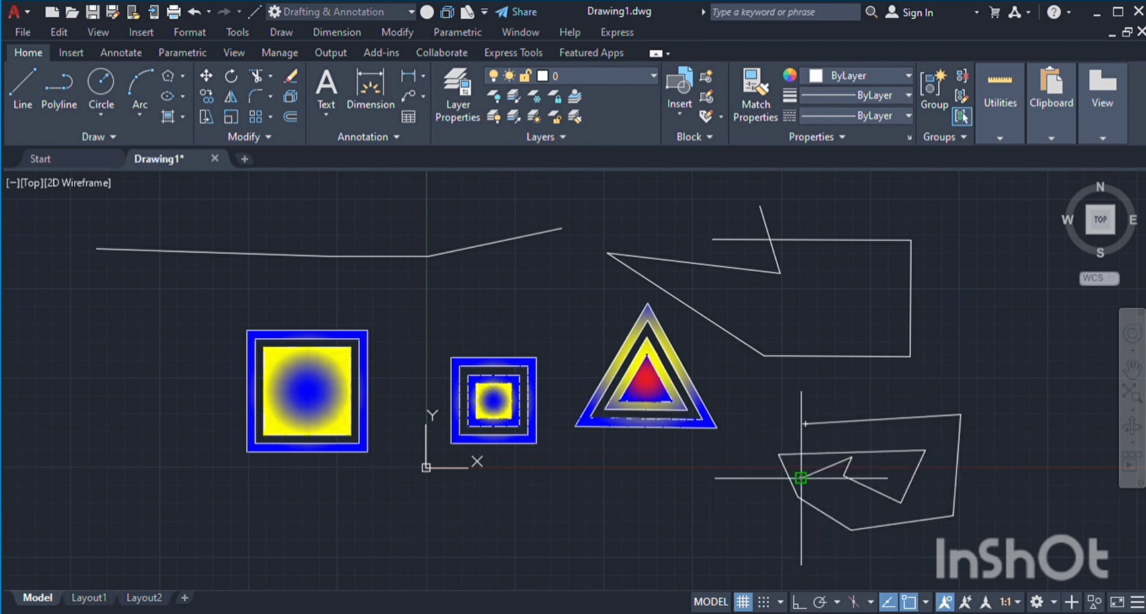
left_click(801, 477)
key("Return")
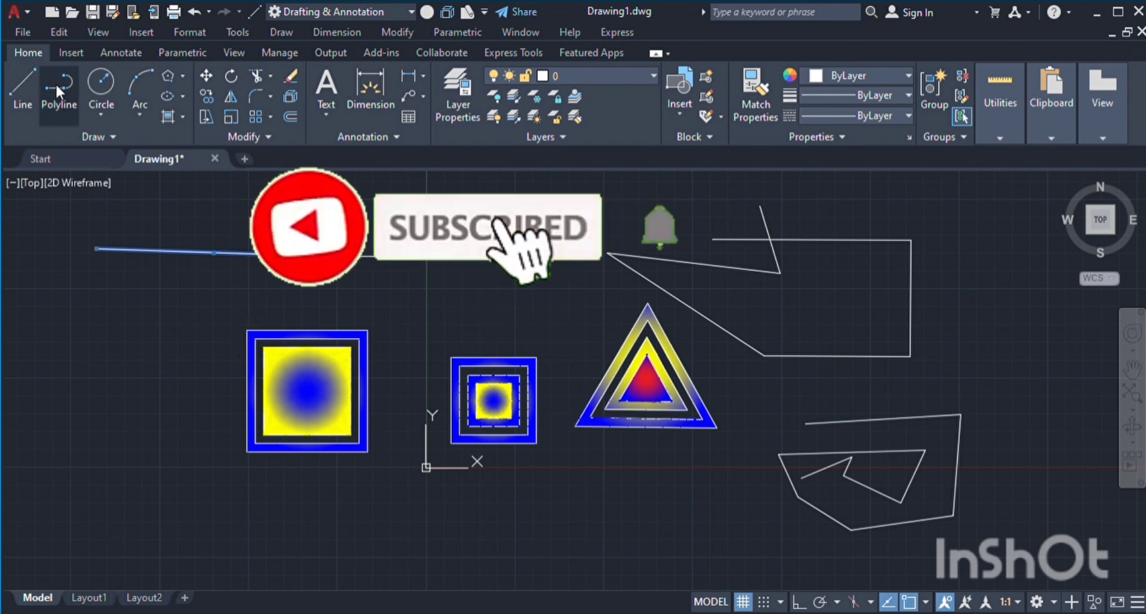
Select the winding polyline and examine how its selection compares with that of the single line segment above the large square.
left_click(863, 418)
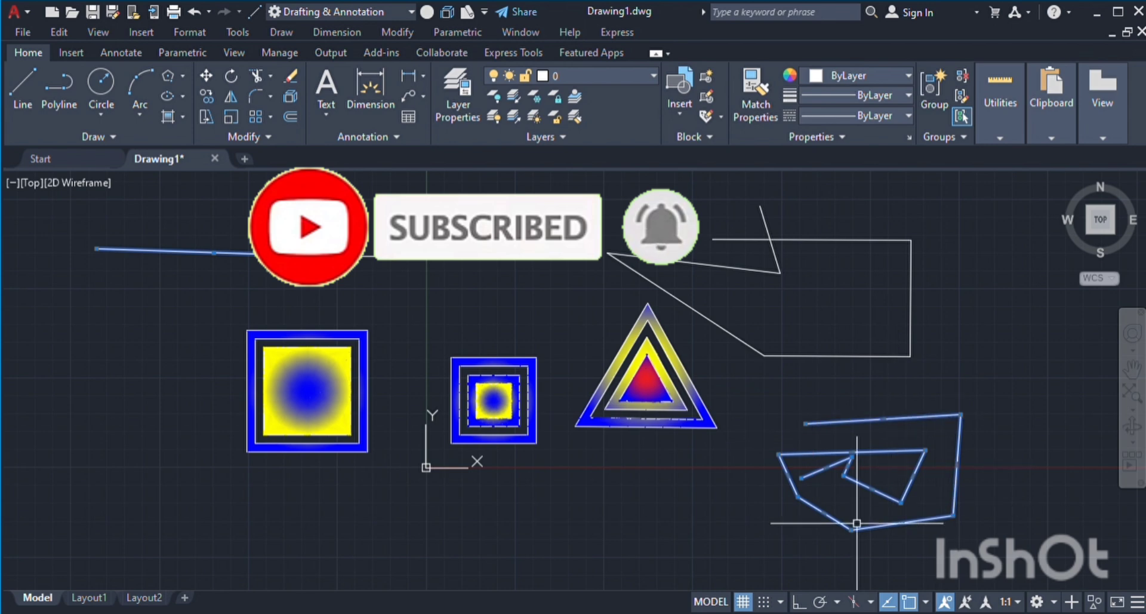
scroll(915, 471, "up", 5)
scroll(913, 473, "down", 7)
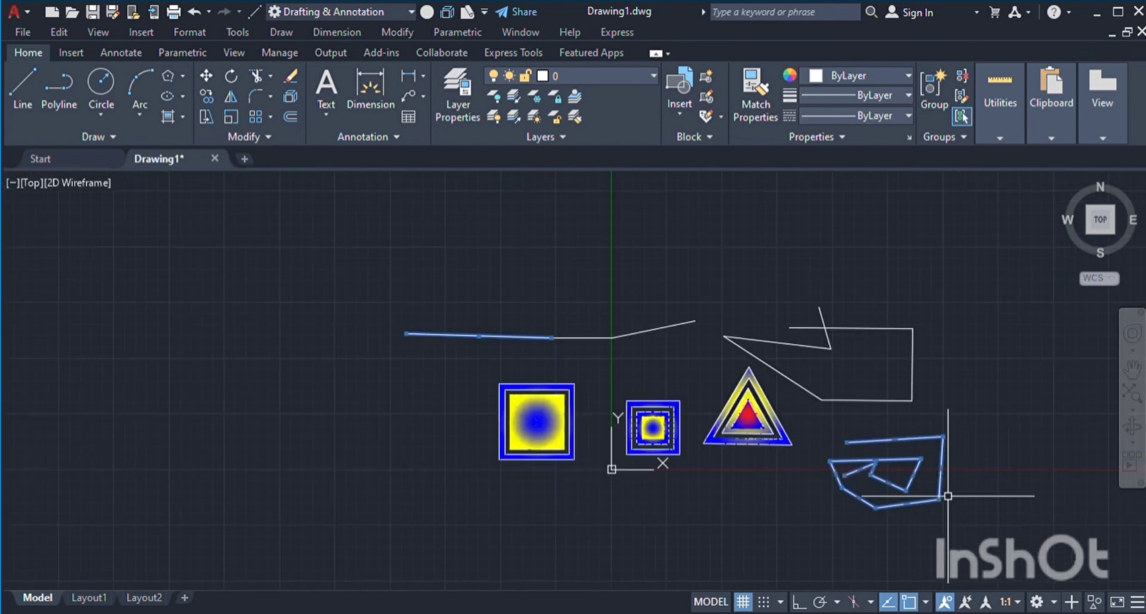
scroll(947, 491, "up", 7)
scroll(947, 496, "down", 5)
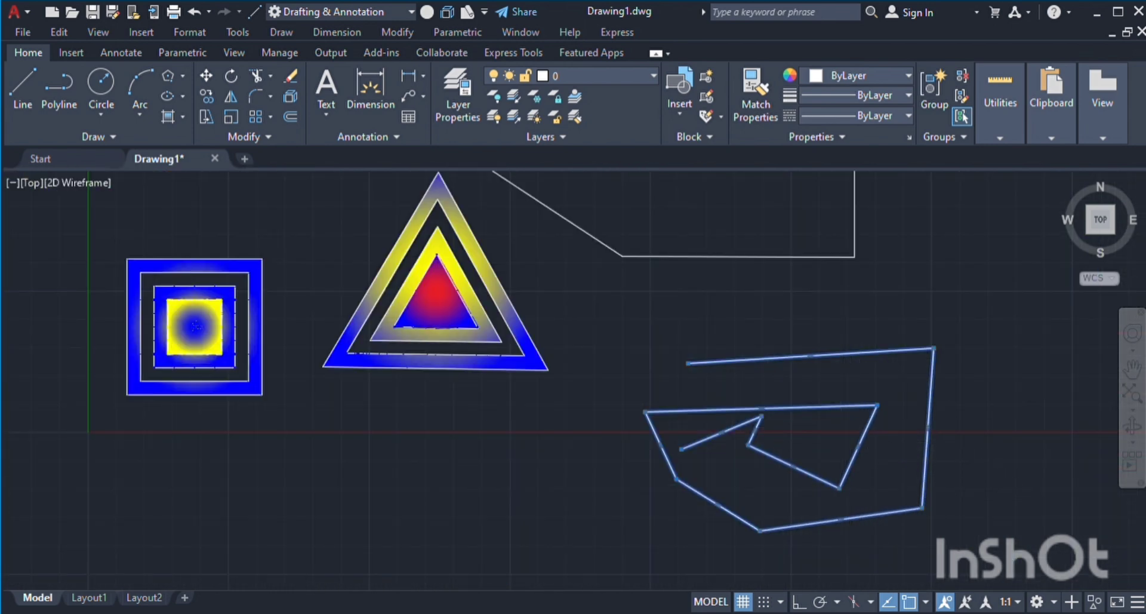
scroll(842, 426, "down", 3)
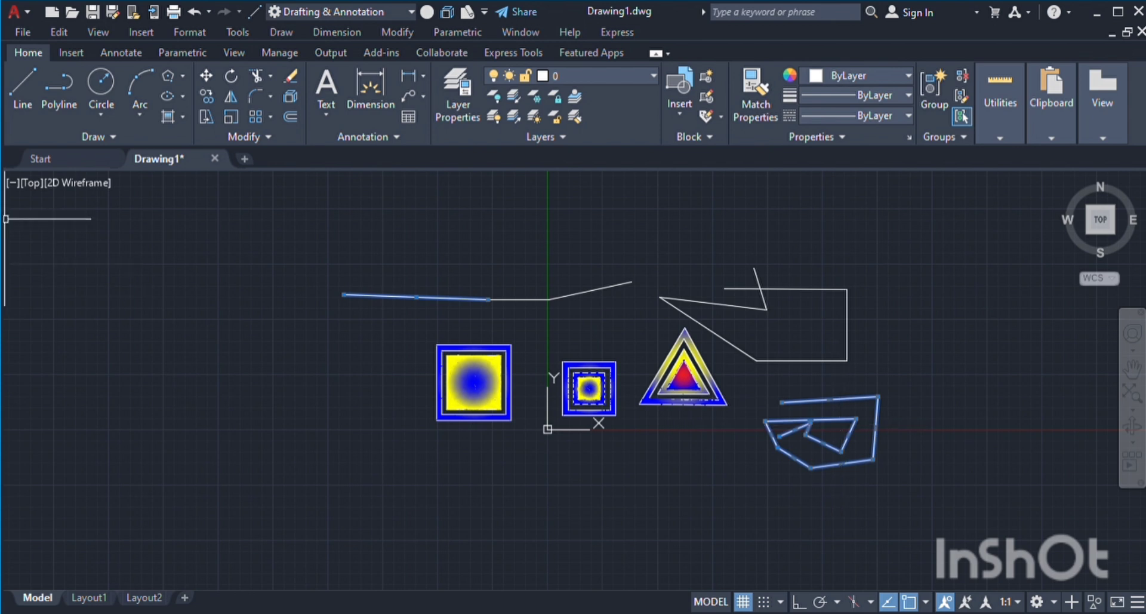
Draw a long, irregular, self-crossing chain of straight segments with the Line command, well to the left of the three-segment chain.
left_click(17, 105)
left_click(87, 228)
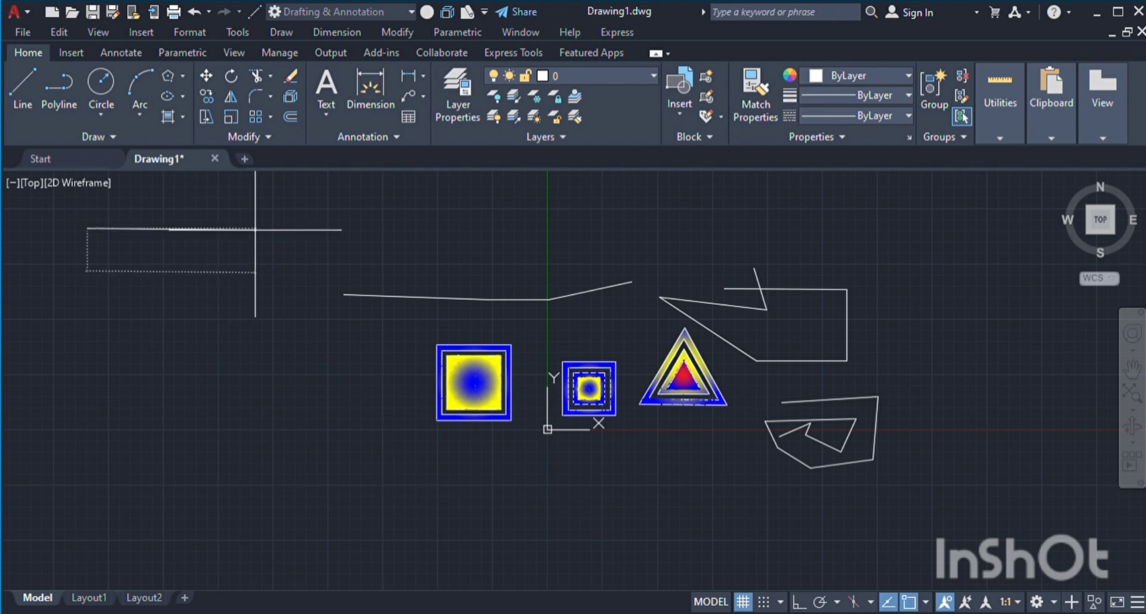
left_click(258, 234)
left_click(255, 349)
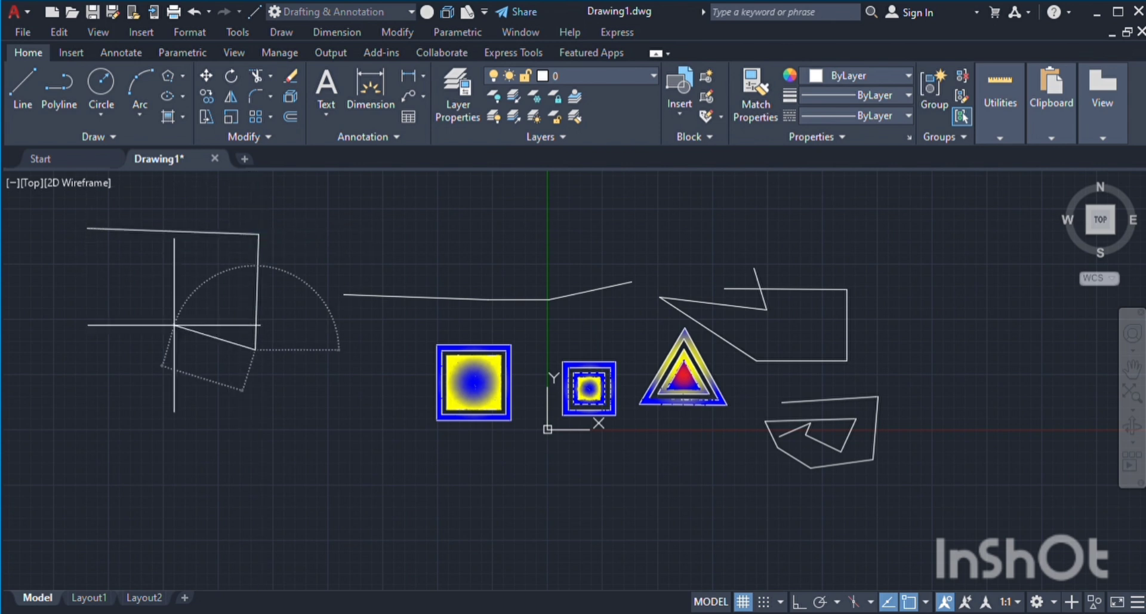
left_click(134, 316)
left_click(236, 249)
left_click(219, 215)
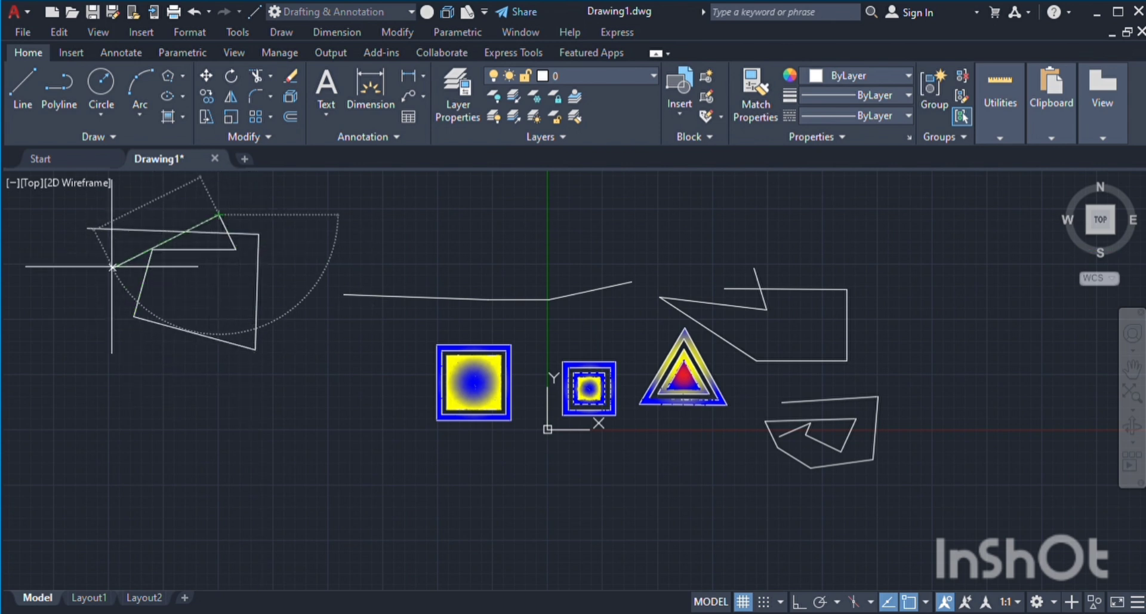
left_click(112, 268)
left_click(113, 385)
left_click(202, 386)
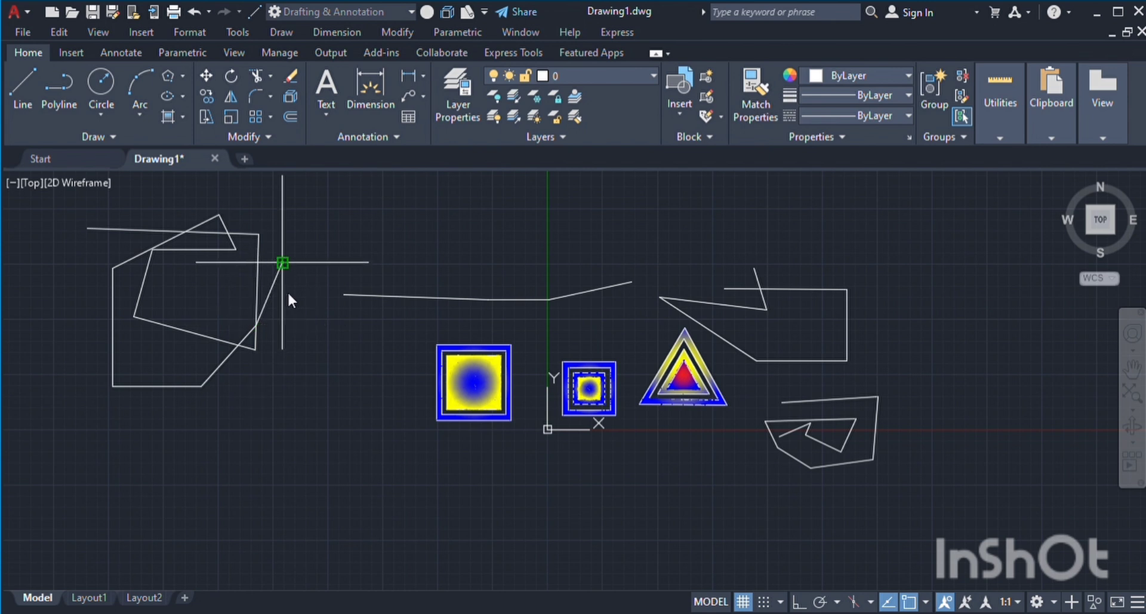
left_click(281, 263)
left_click(302, 329)
left_click(257, 301)
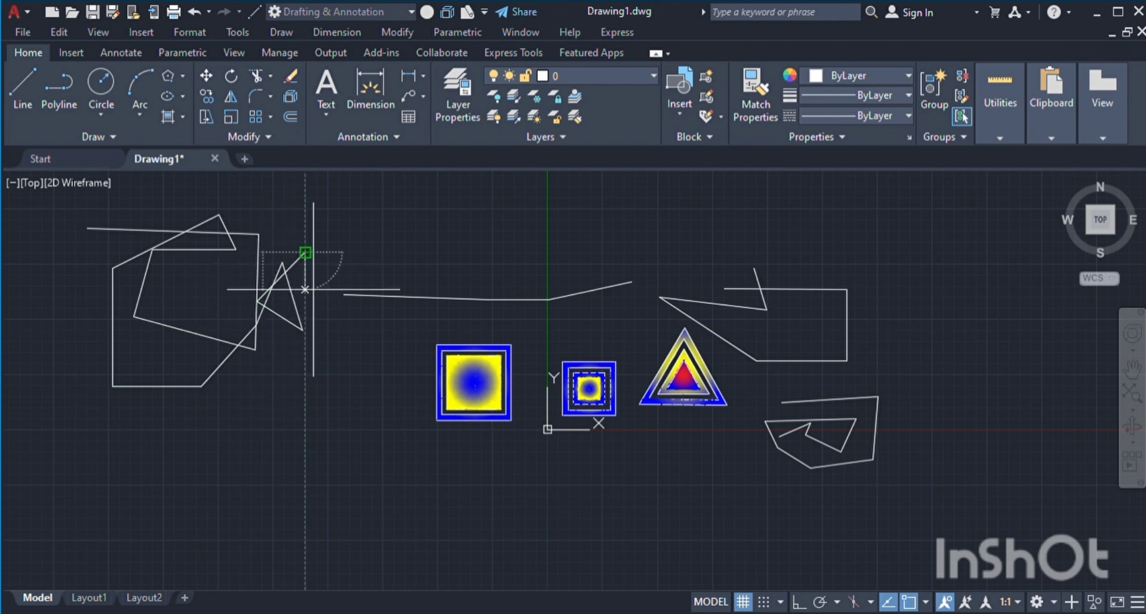
left_click(305, 251)
left_click(315, 302)
key("Return")
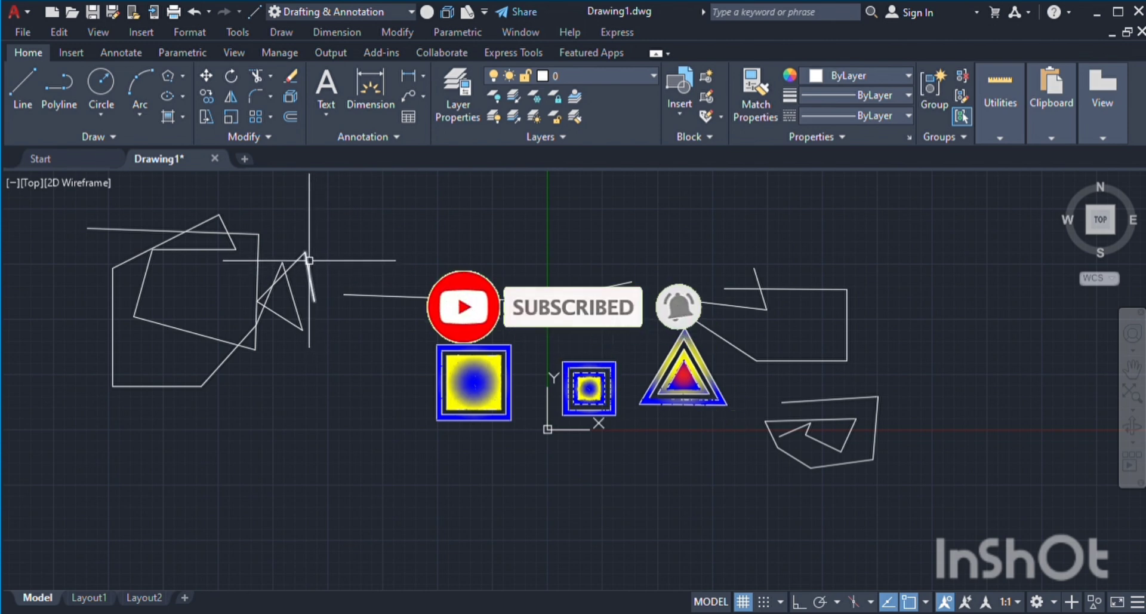
Draw a seven-segment Line chain above the three-segment chain, ending on that chain's left endpoint.
left_click(15, 95)
left_click(329, 204)
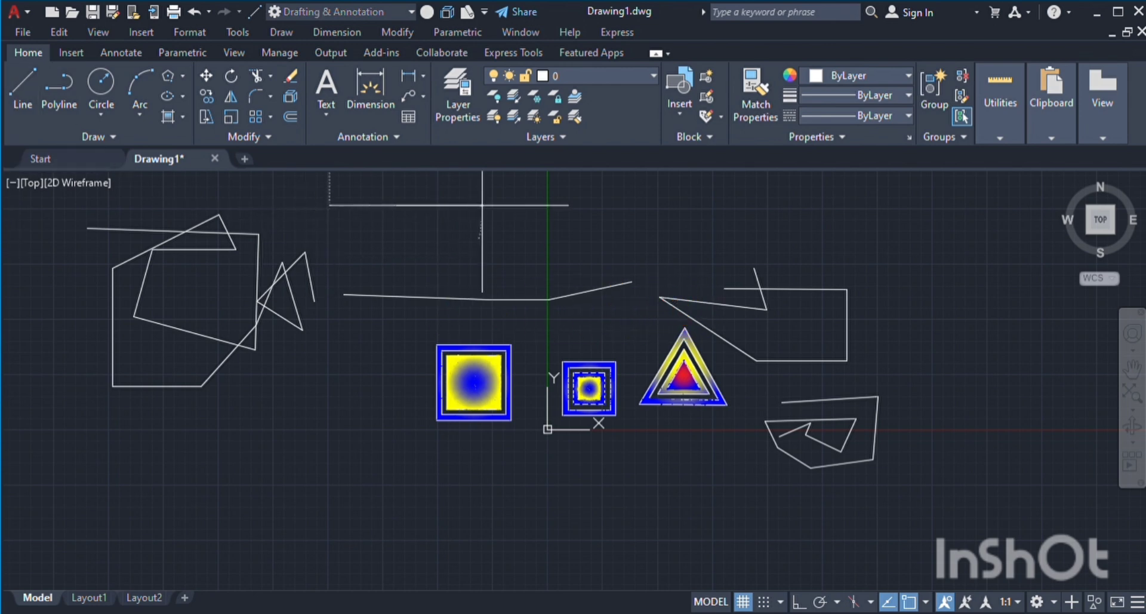
left_click(483, 205)
left_click(594, 236)
left_click(416, 258)
left_click(362, 237)
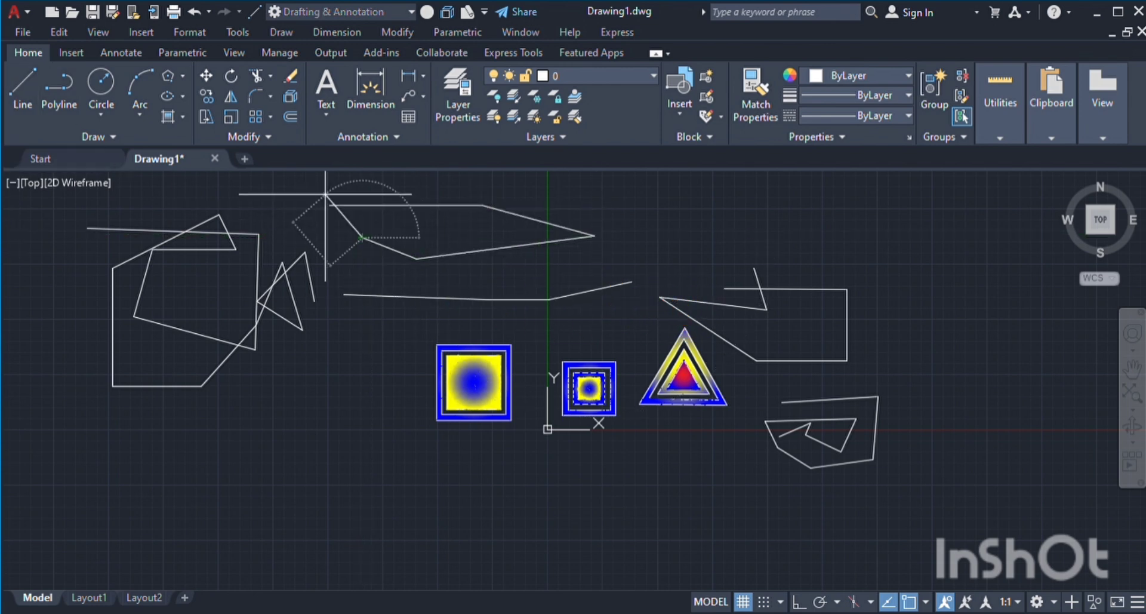
left_click(325, 193)
left_click(325, 261)
left_click(343, 294)
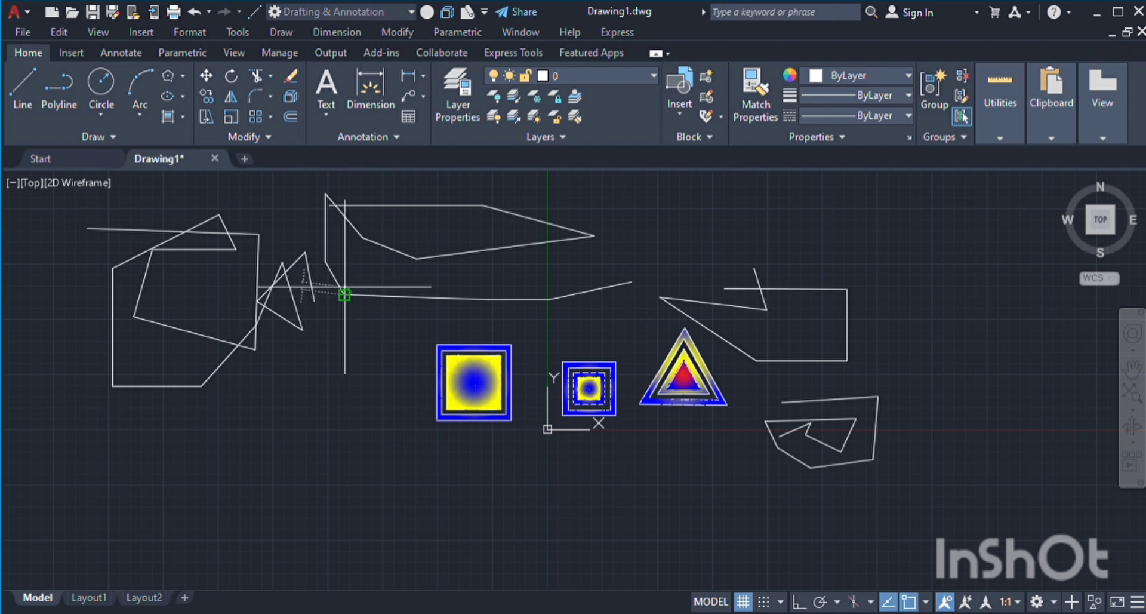
key("Return")
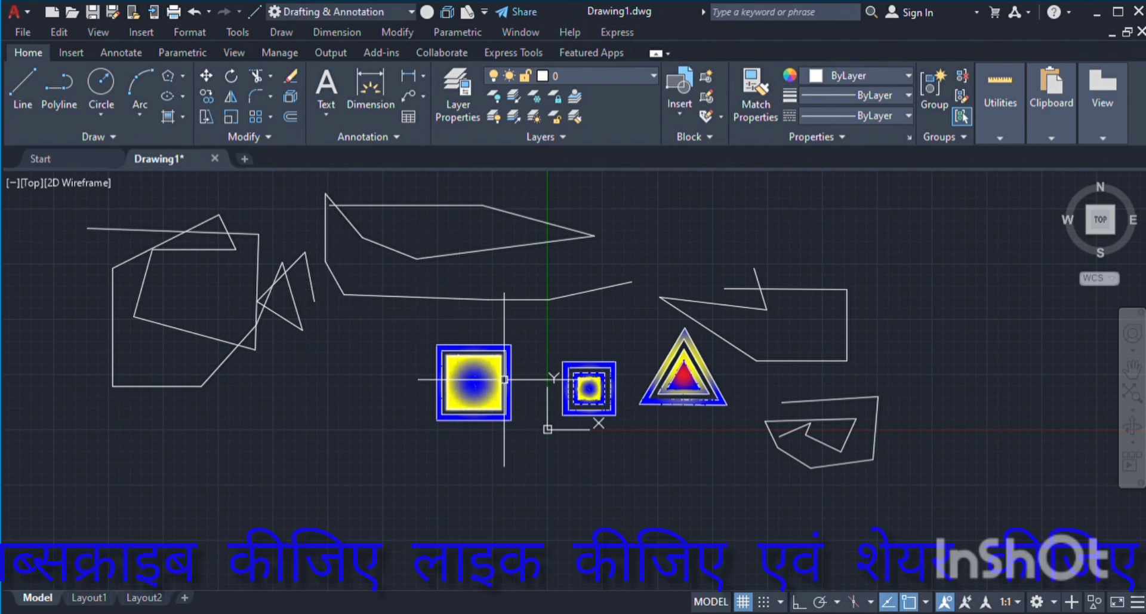
Draw a closed square from four separate lines left of the large nested square, with Ortho mode turned on.
scroll(485, 394, "up", 4)
scroll(485, 394, "up", 2)
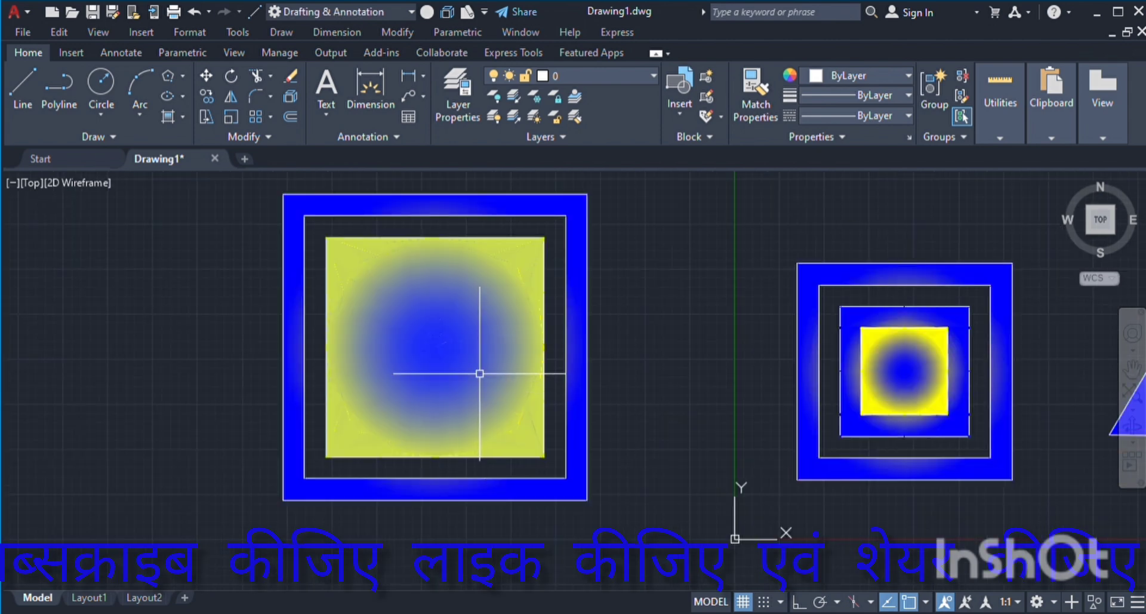
scroll(478, 374, "down", 4)
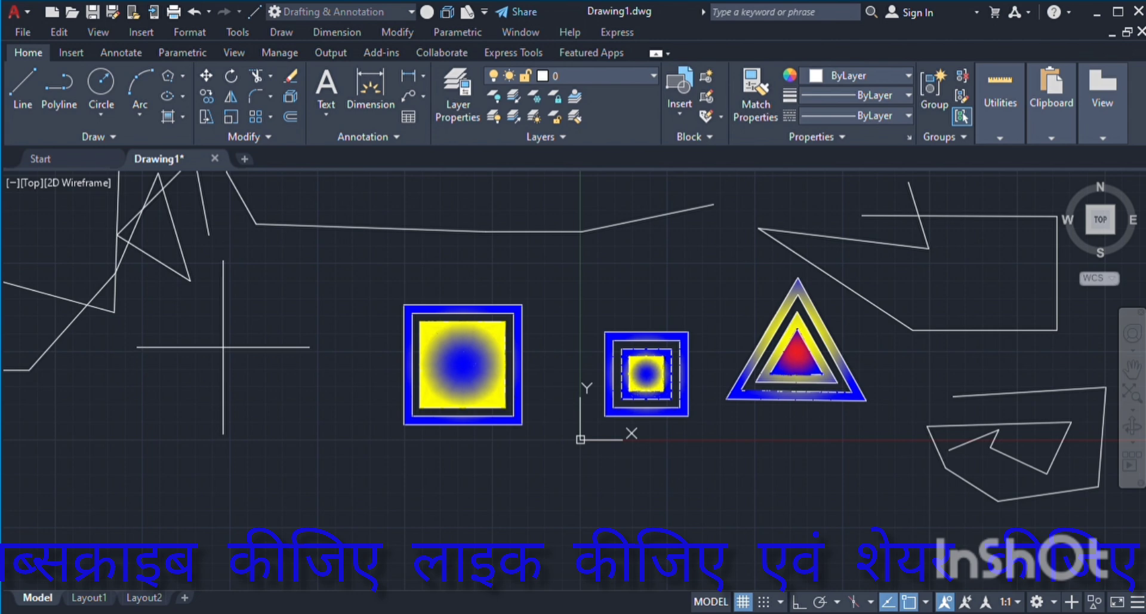
left_click(215, 307)
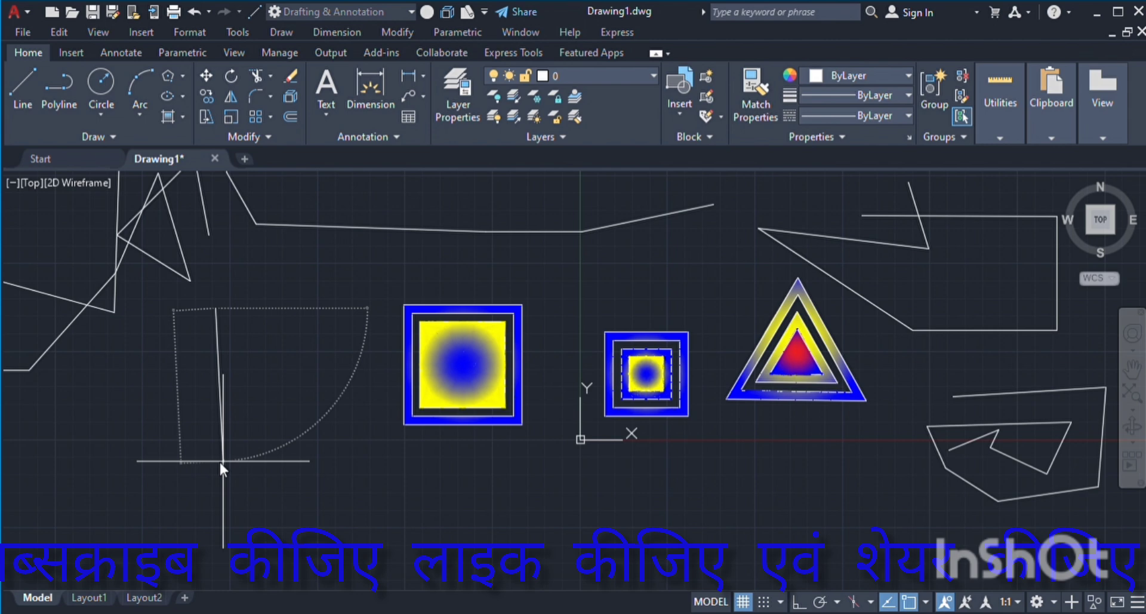
left_click(797, 601)
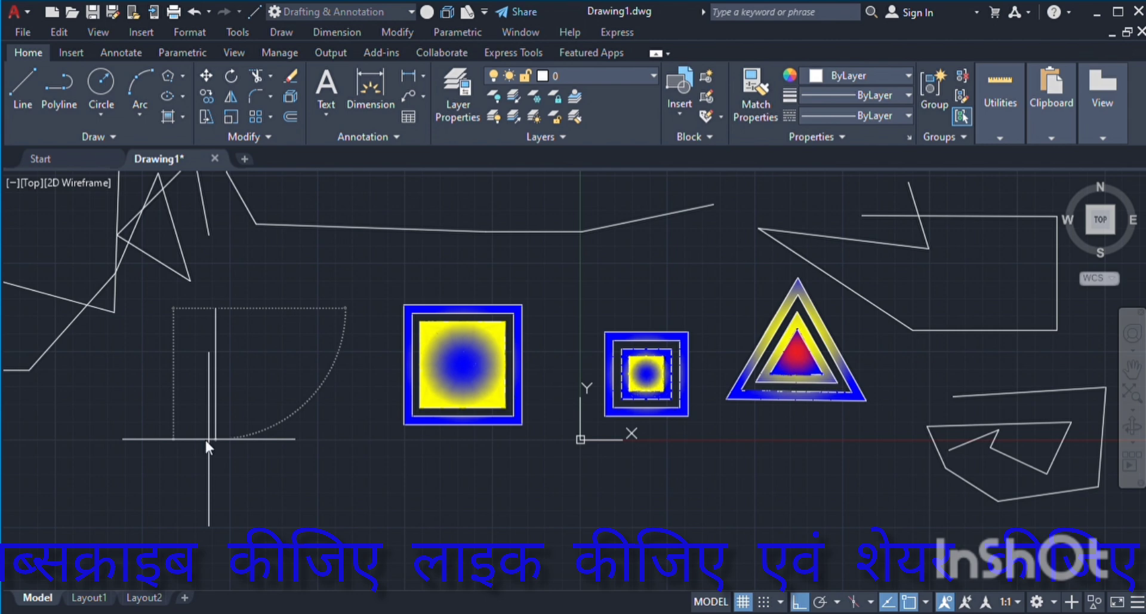
key("Return")
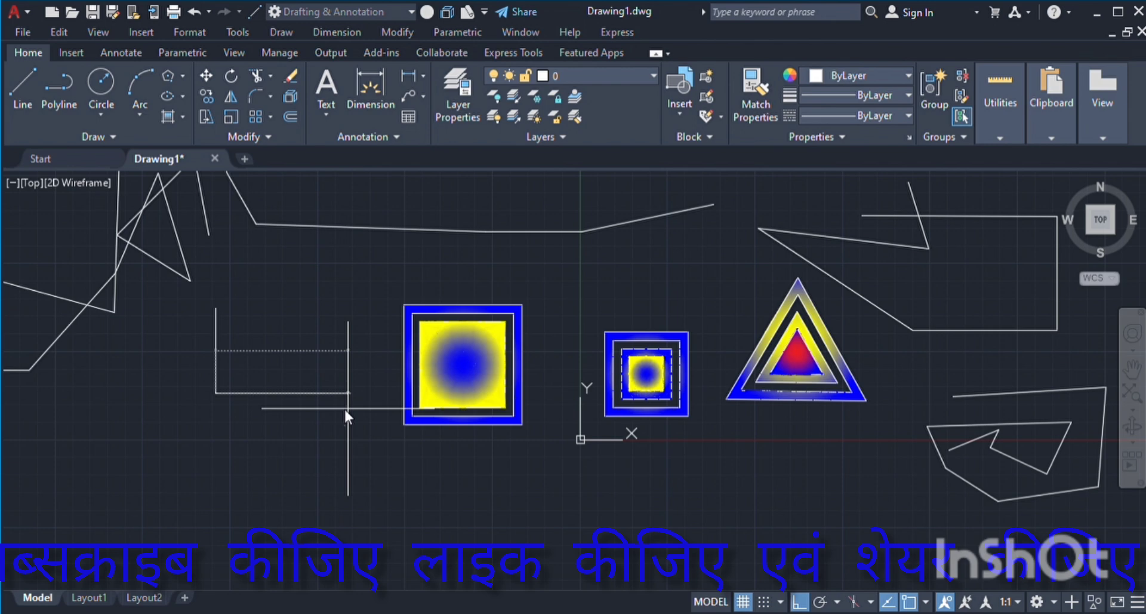
key("Return")
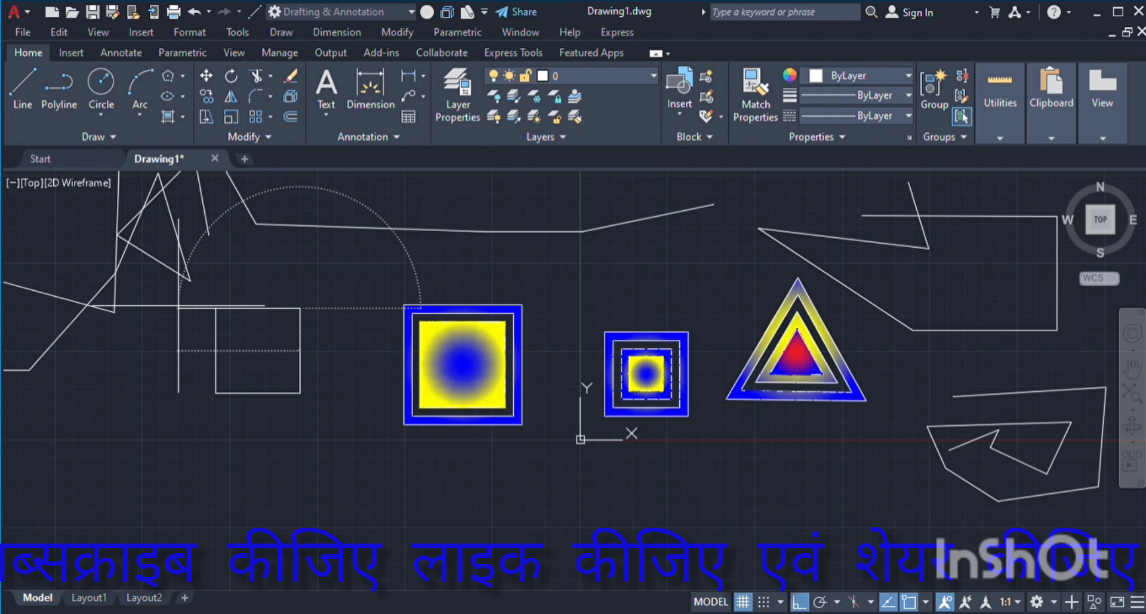
key("Return")
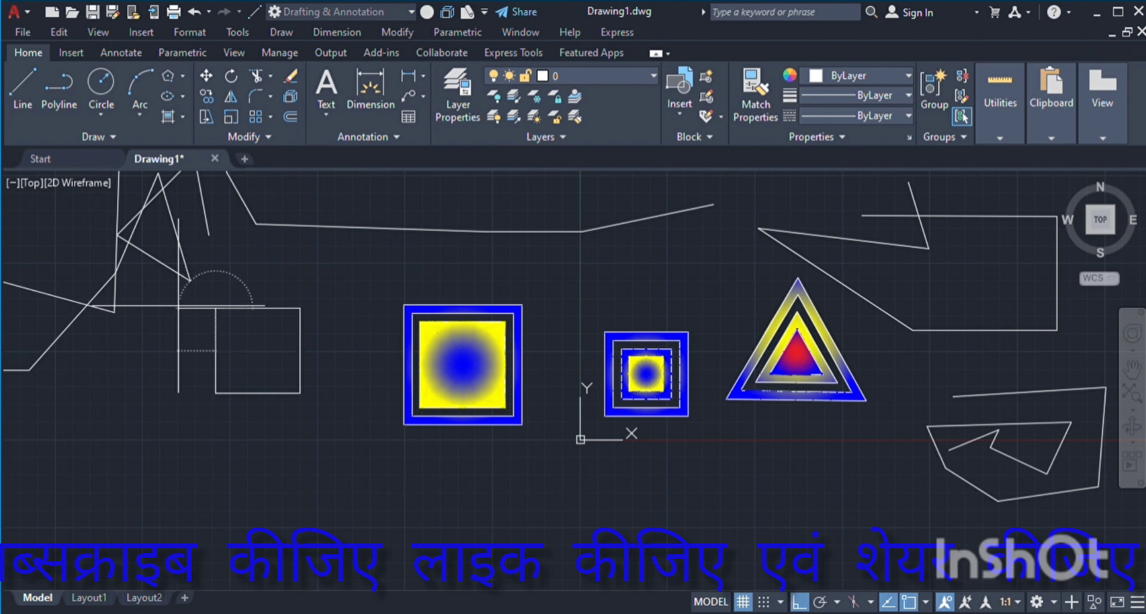
key("Escape")
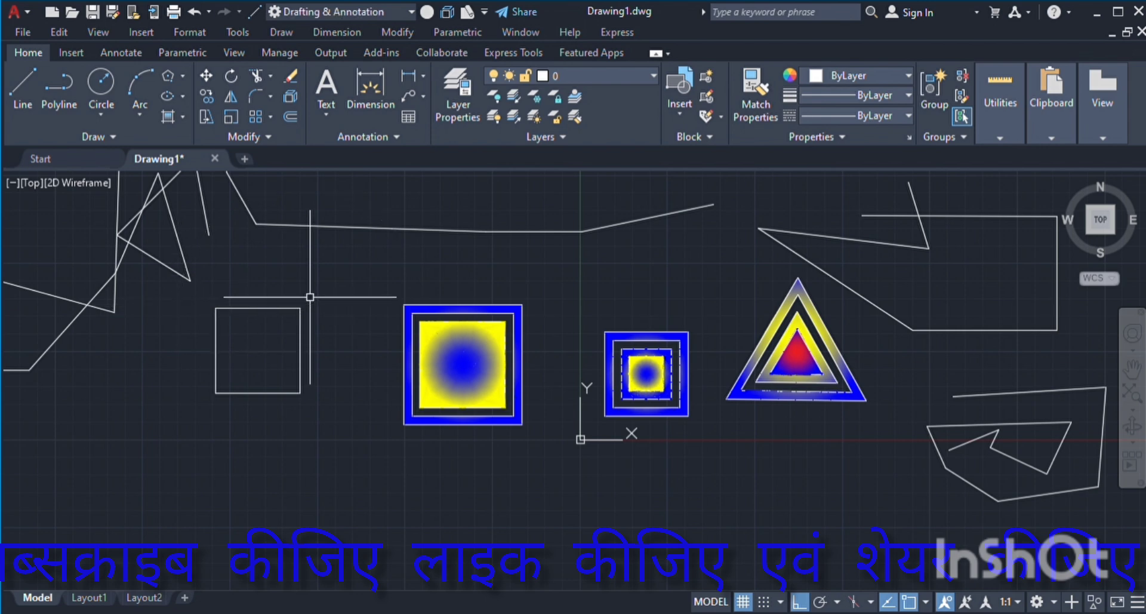
Draw a closed square of the same size as one polyline, above and to the right of the line-drawn square.
scroll(247, 322, "up", 6)
scroll(248, 320, "down", 4)
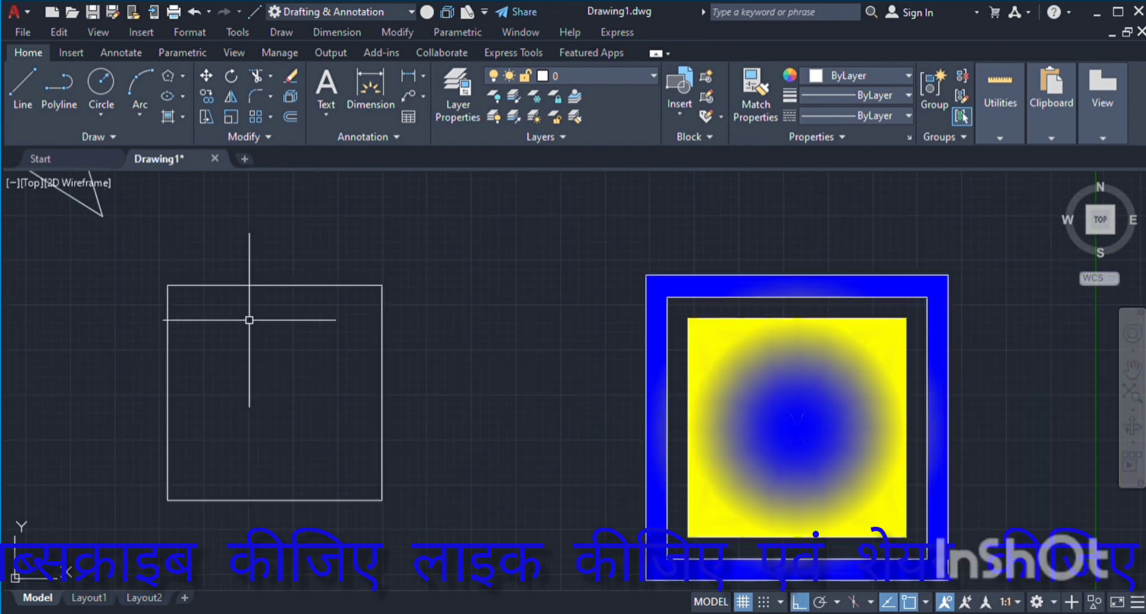
scroll(259, 340, "up", 6)
scroll(261, 345, "down", 6)
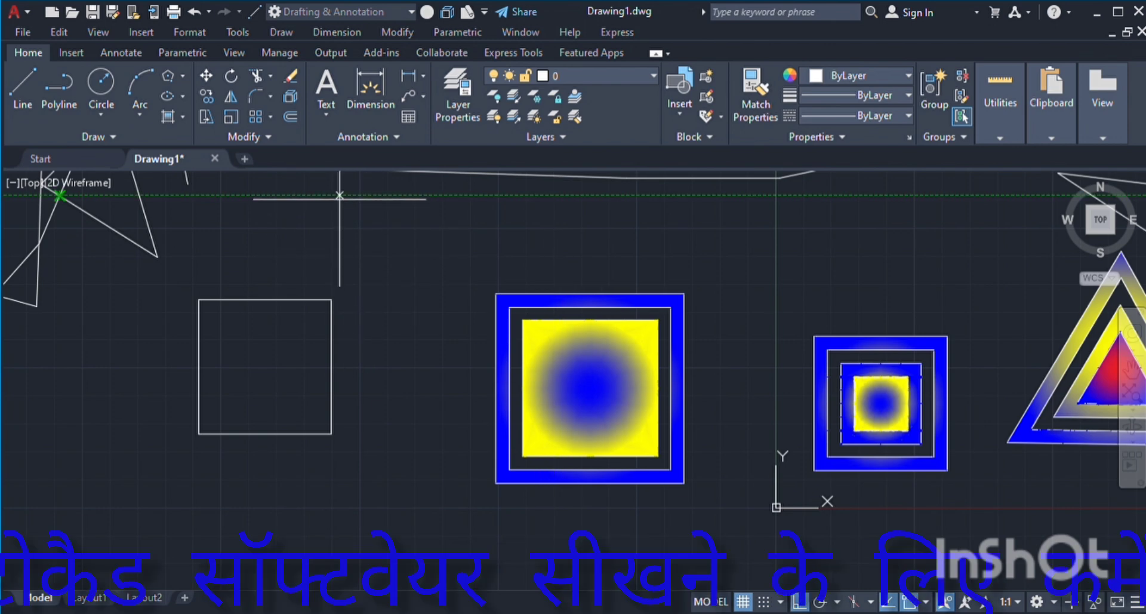
left_click(340, 196)
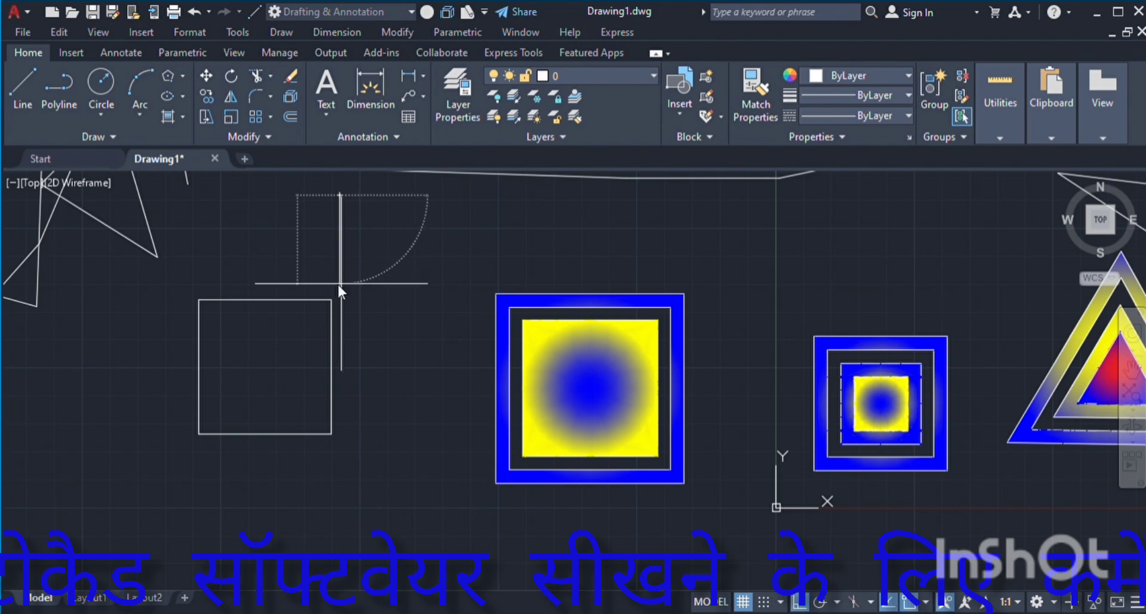
key("Return")
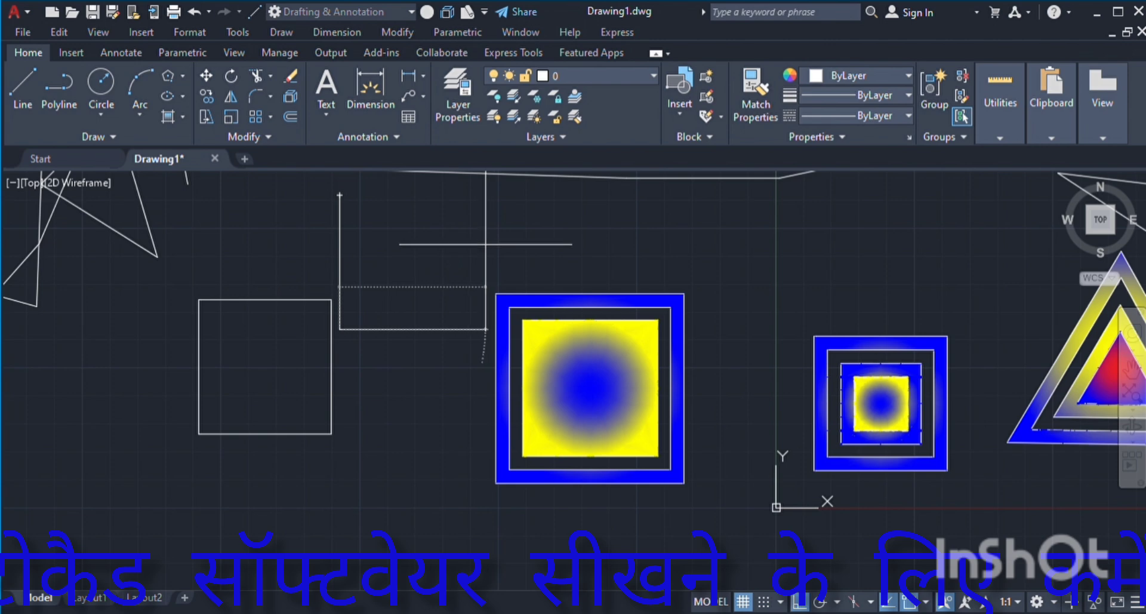
left_click(474, 252)
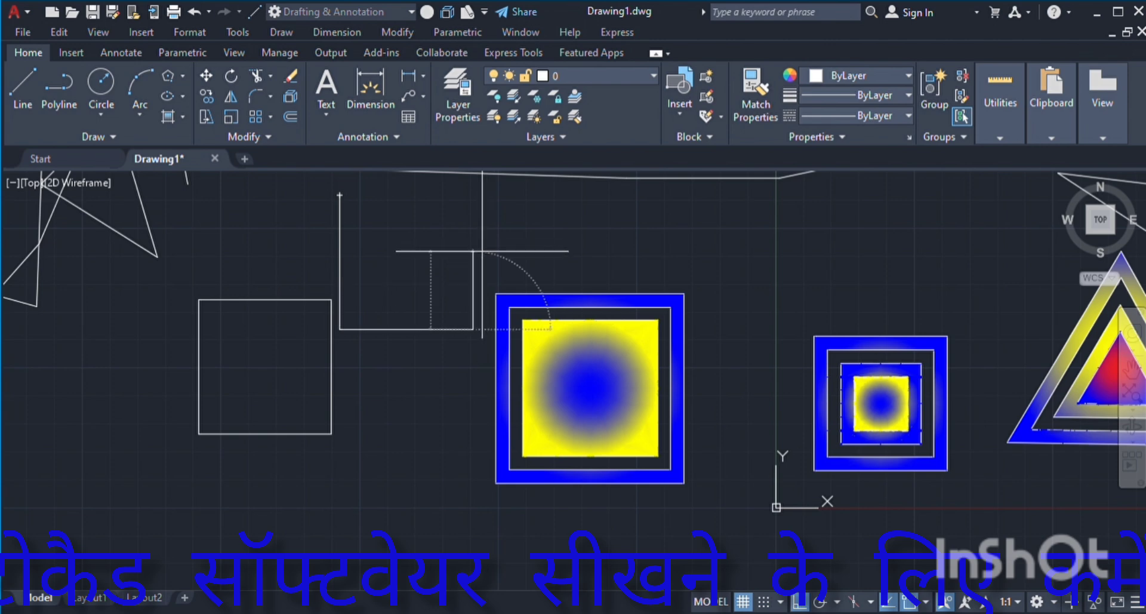
left_click(460, 210)
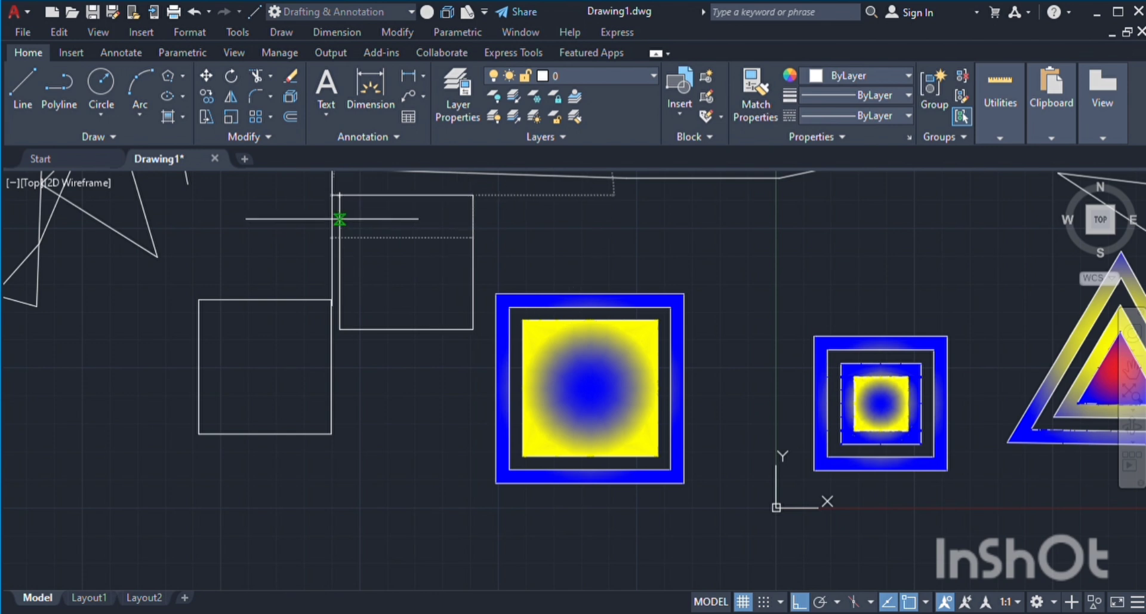
left_click(332, 219)
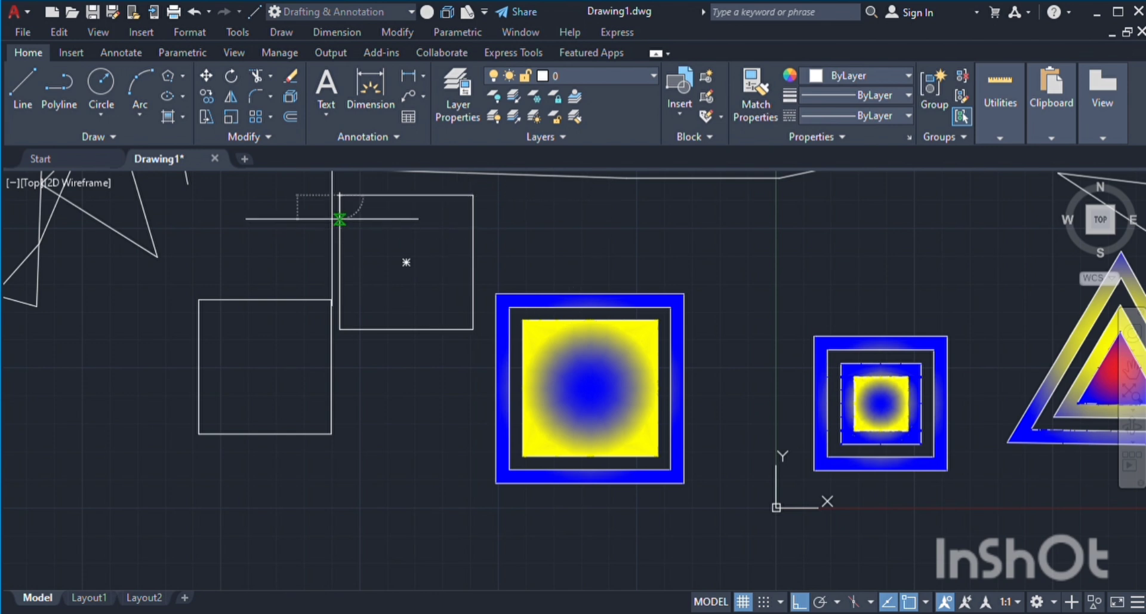
key("Return")
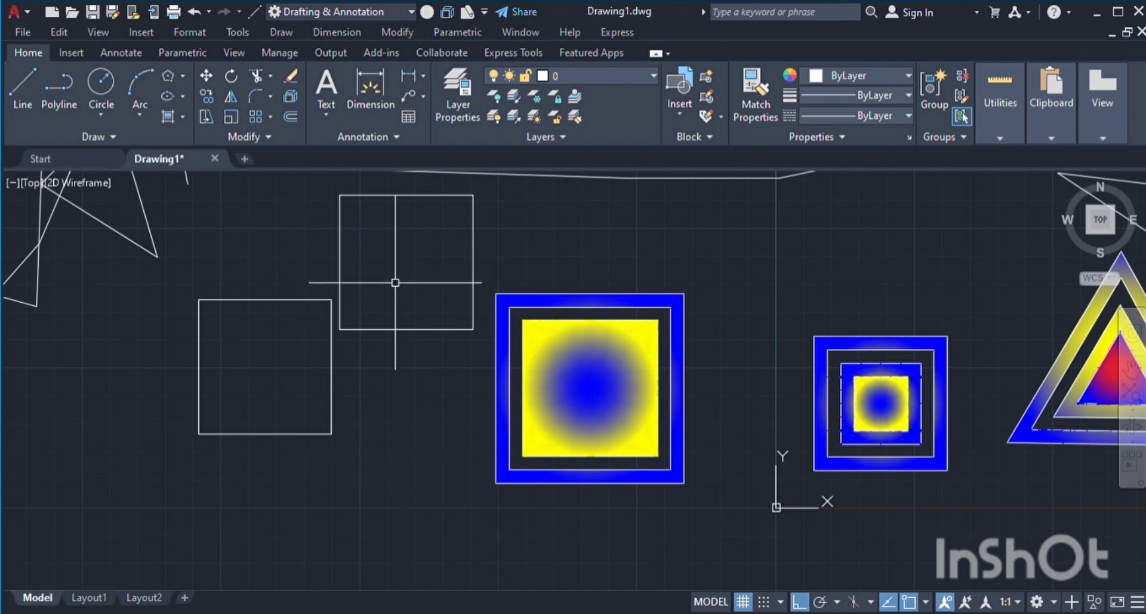
Select the polyline square and each side of the line-drawn square to compare how they select, and clear the selection.
left_click(341, 256)
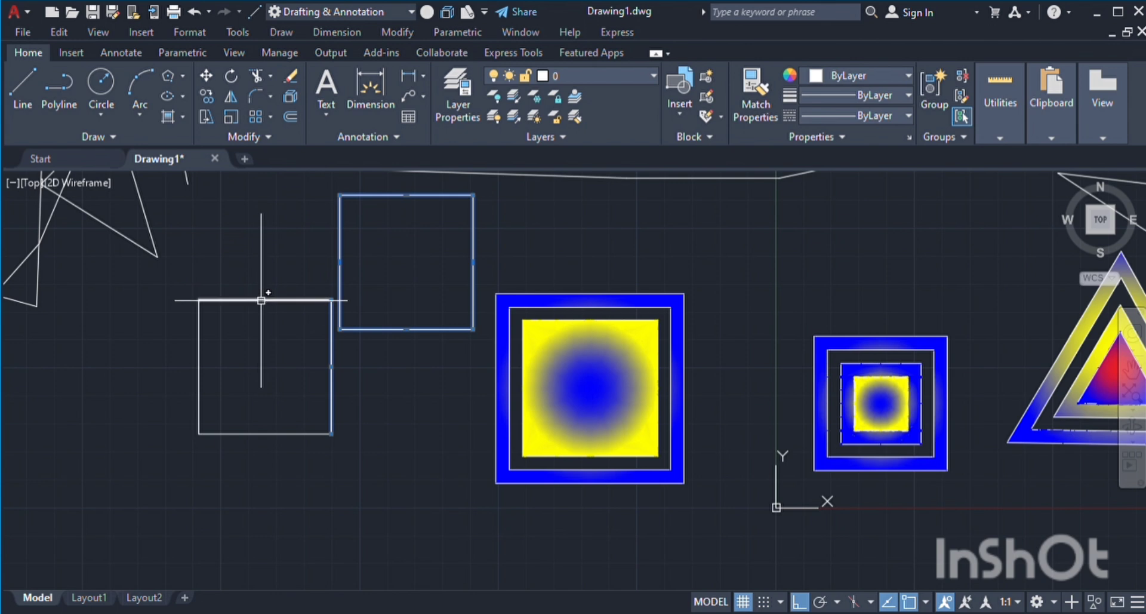
left_click(263, 297)
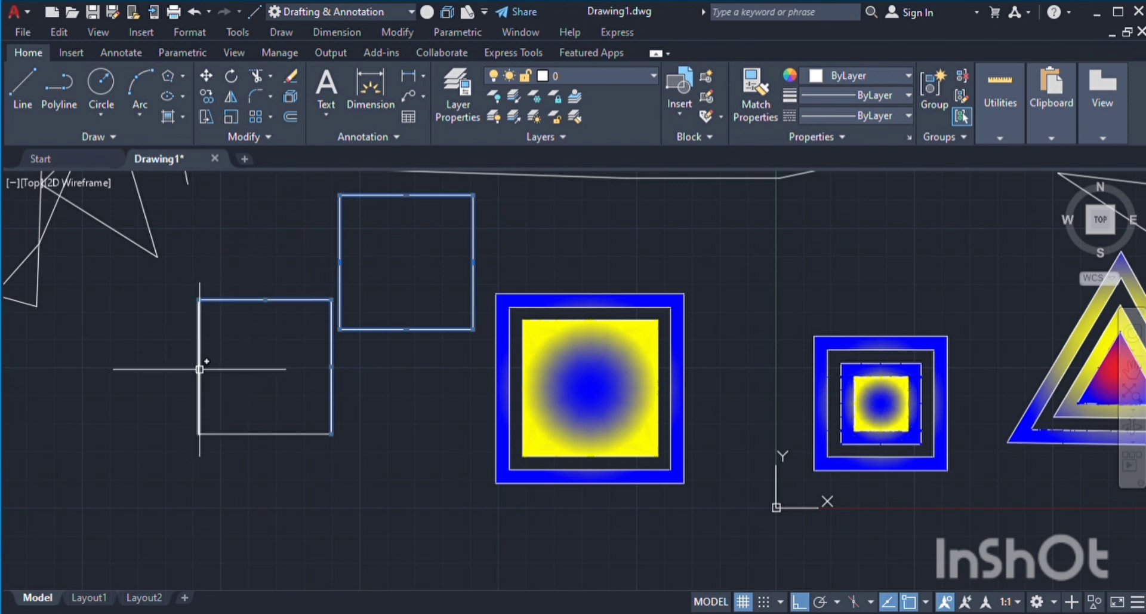
left_click(232, 433)
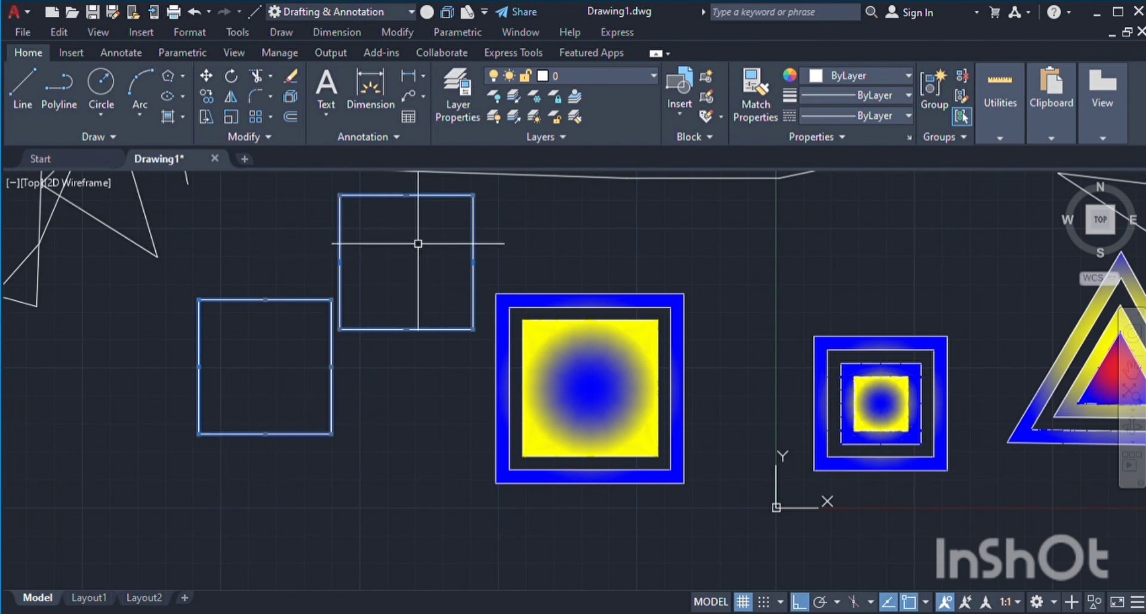
key("Escape")
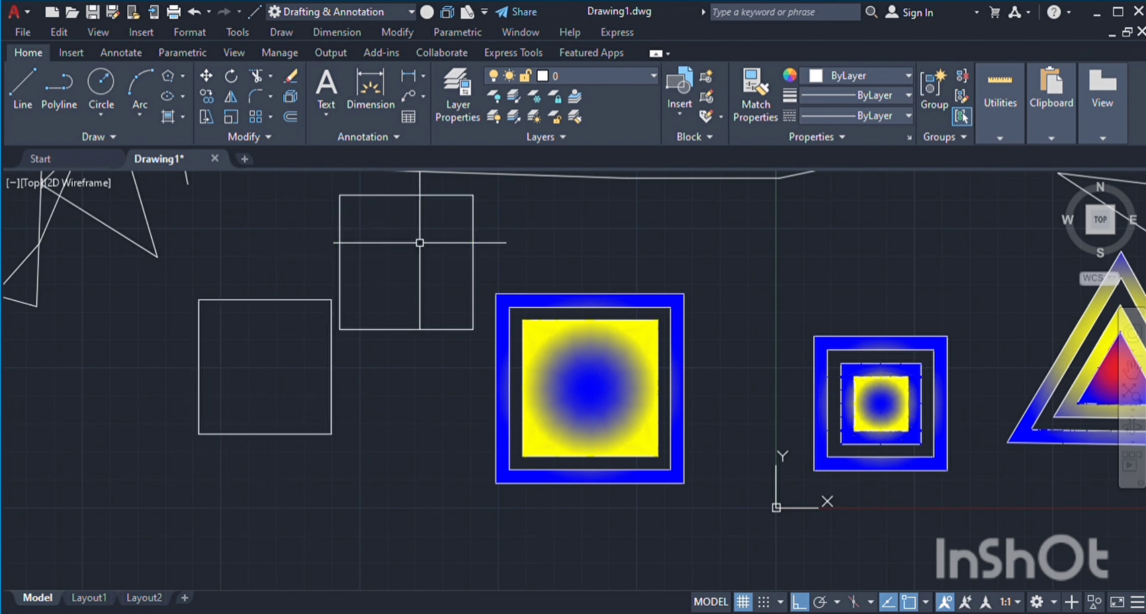
Repeat the selection comparison: pick the polyline square alone, the line-drawn square's four sides one by one, and the polyline square again.
left_click(338, 240)
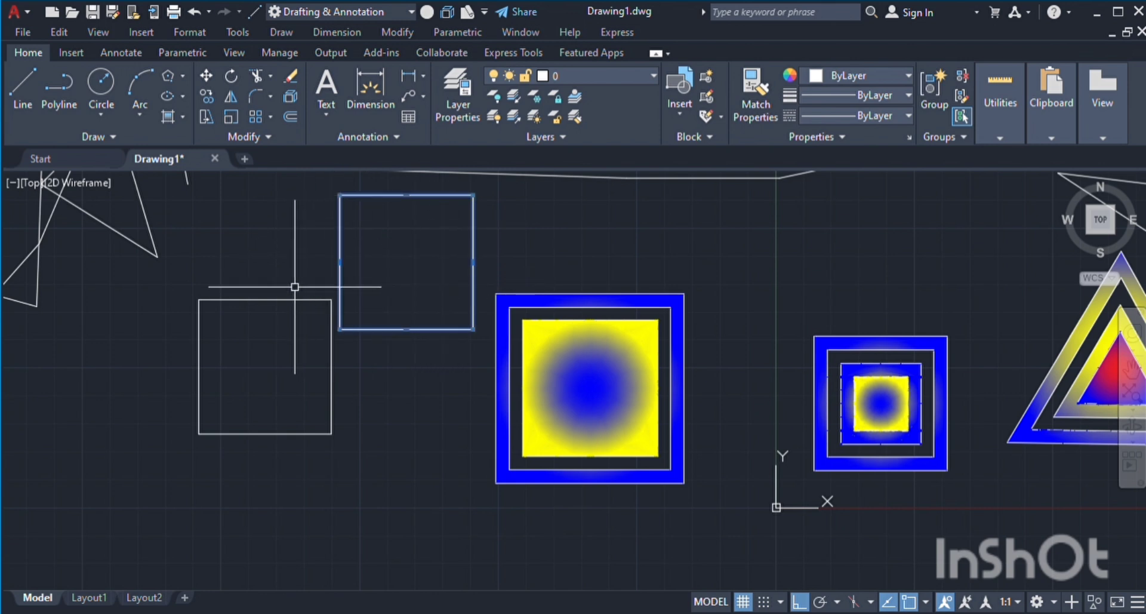
key("Escape")
left_click(269, 299)
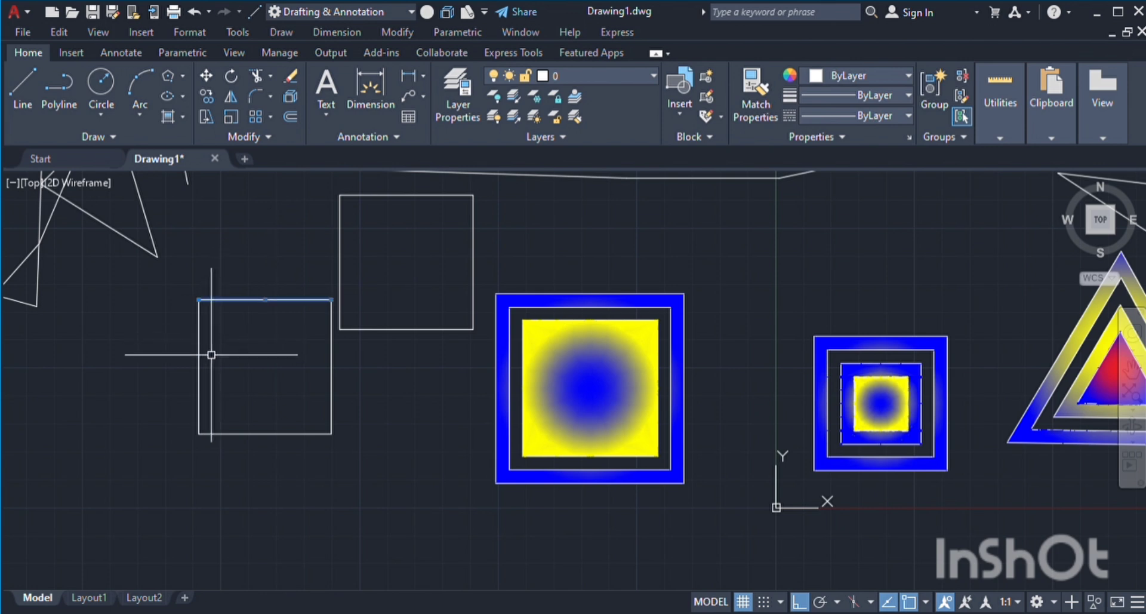
left_click(199, 358)
left_click(267, 432)
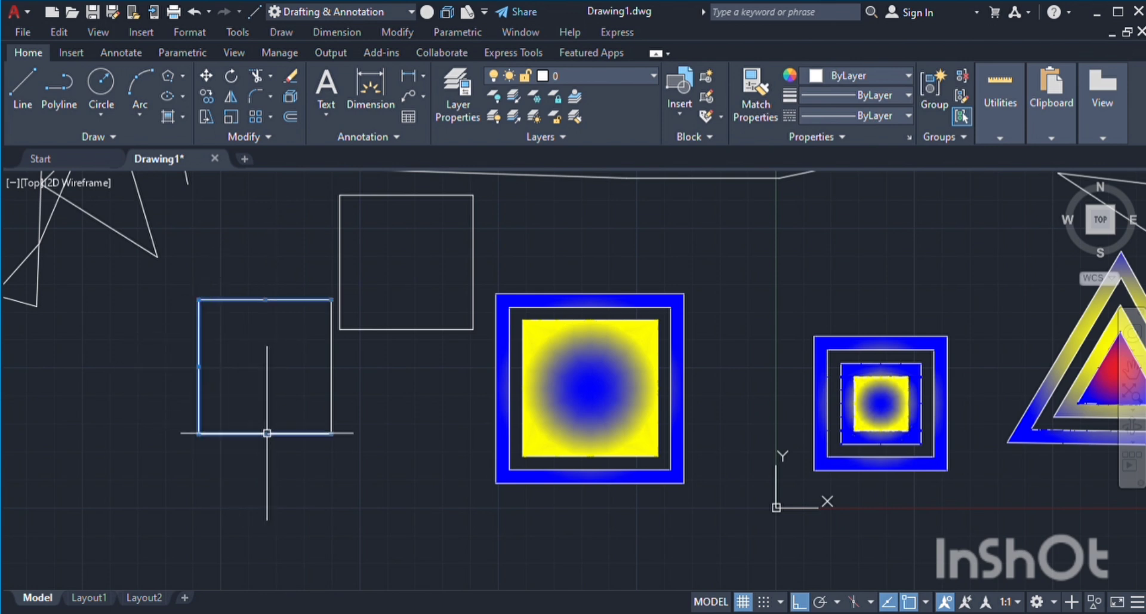
left_click(331, 366)
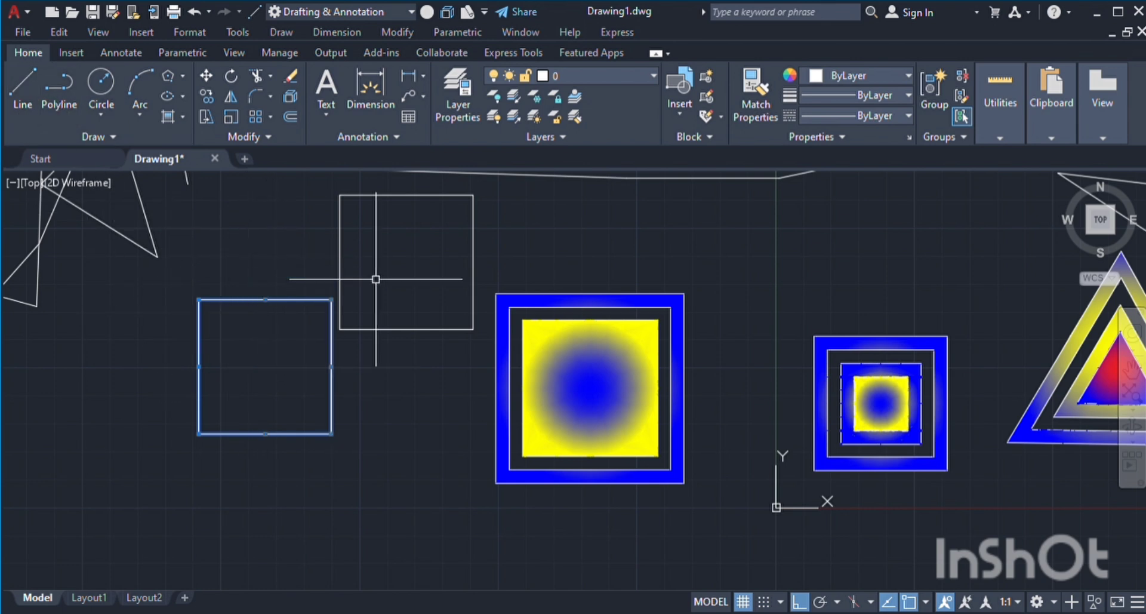
left_click(338, 260)
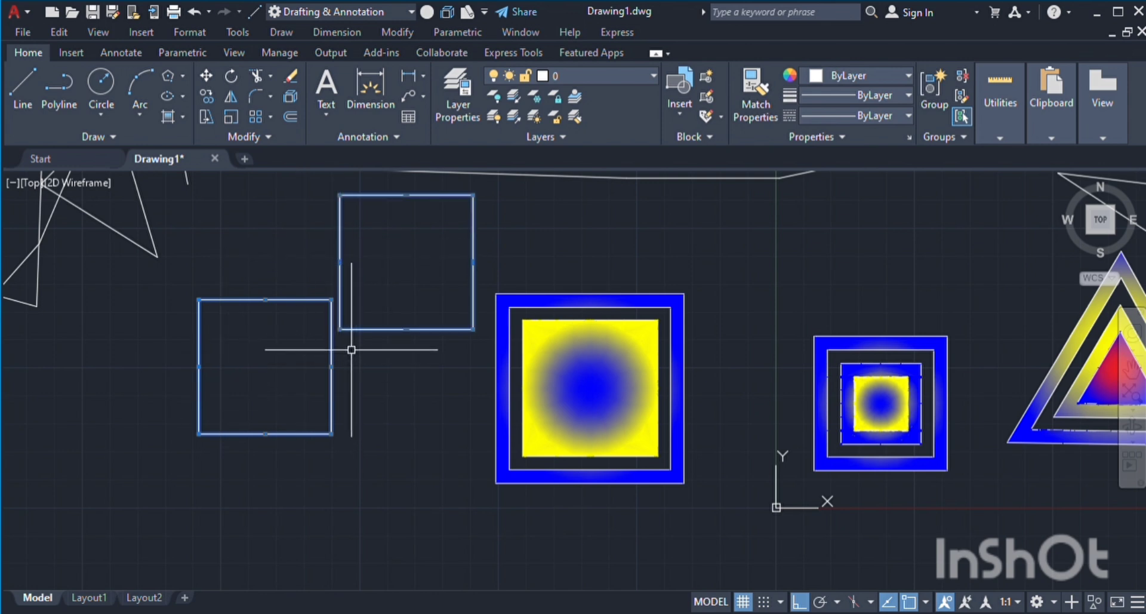
Offset the polyline square inward three times to form four evenly spaced nested squares.
key("Escape")
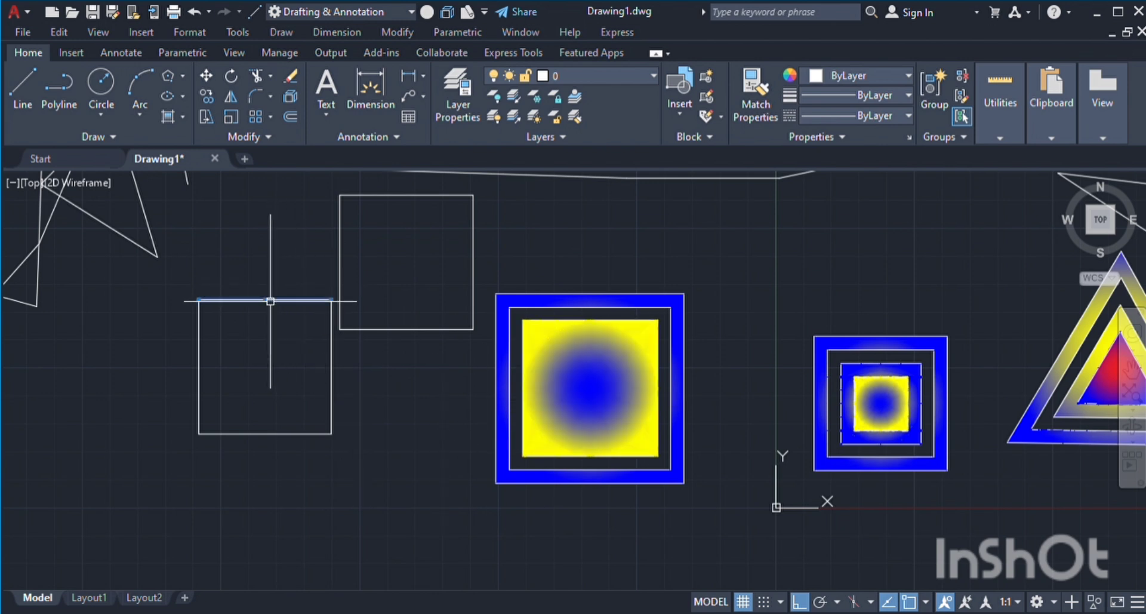
left_click(270, 300)
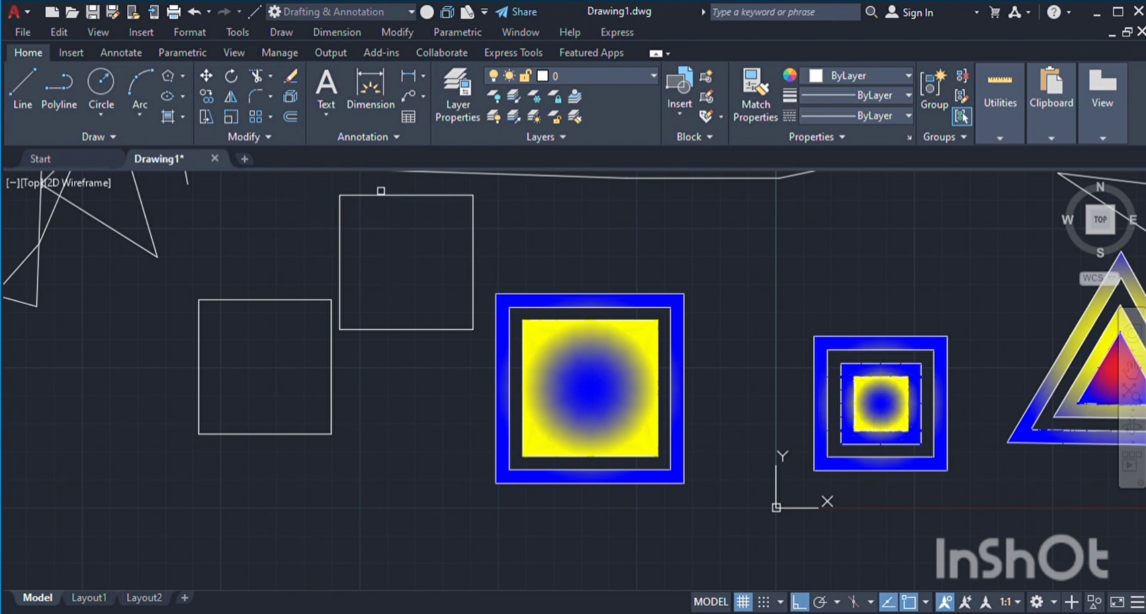
left_click(381, 193)
left_click(405, 258)
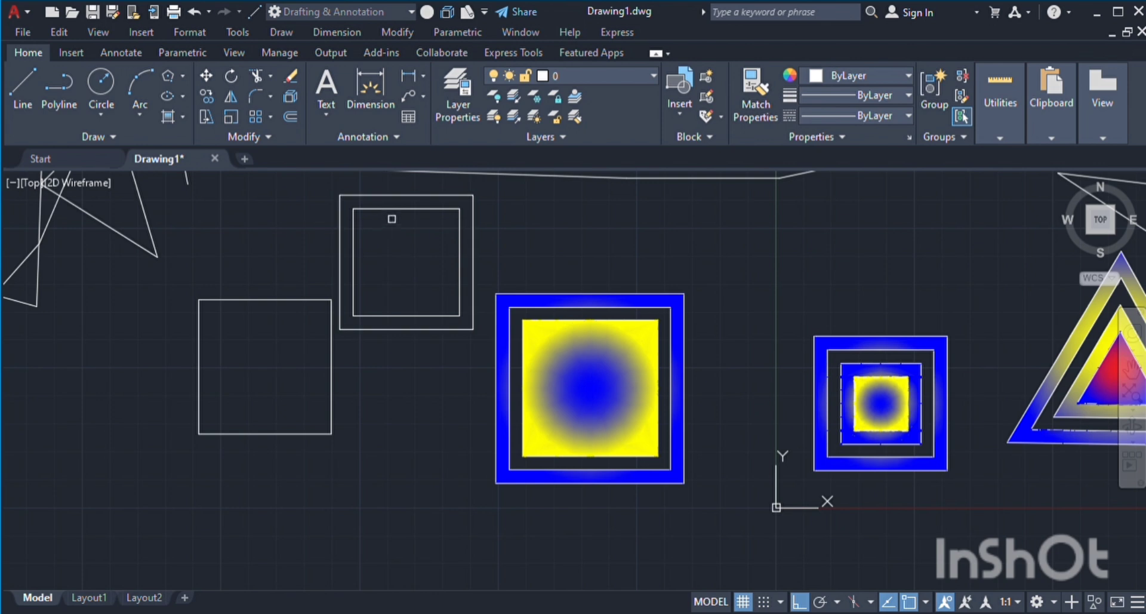
left_click(392, 209)
left_click(403, 239)
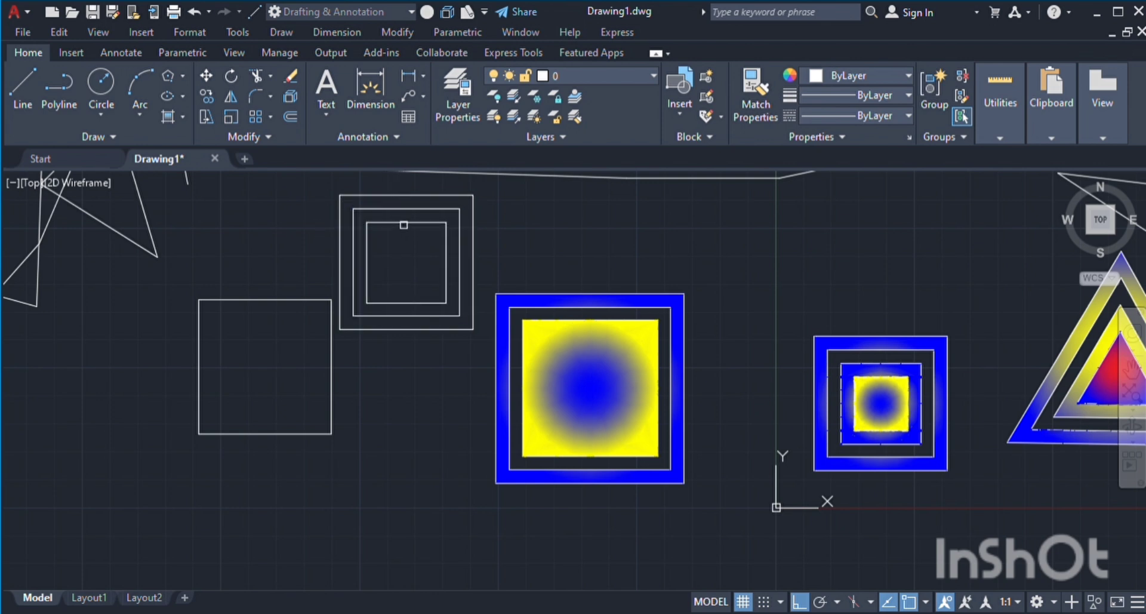
left_click(404, 225)
left_click(403, 243)
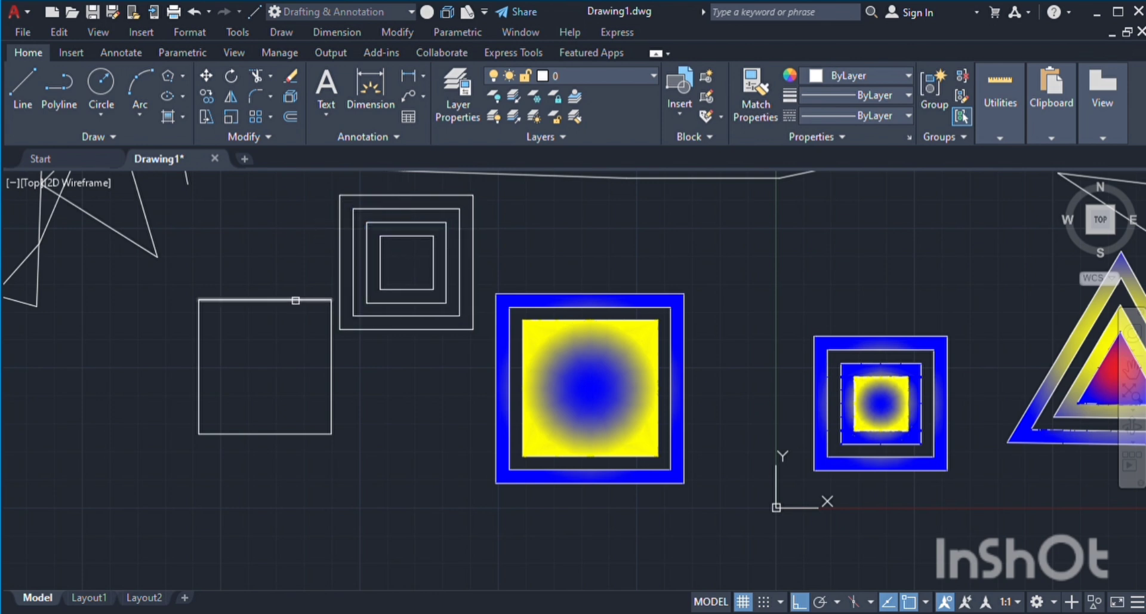
Offset the upper side of the line-drawn square downward eight times, each copy taken from the previous one.
left_click(295, 300)
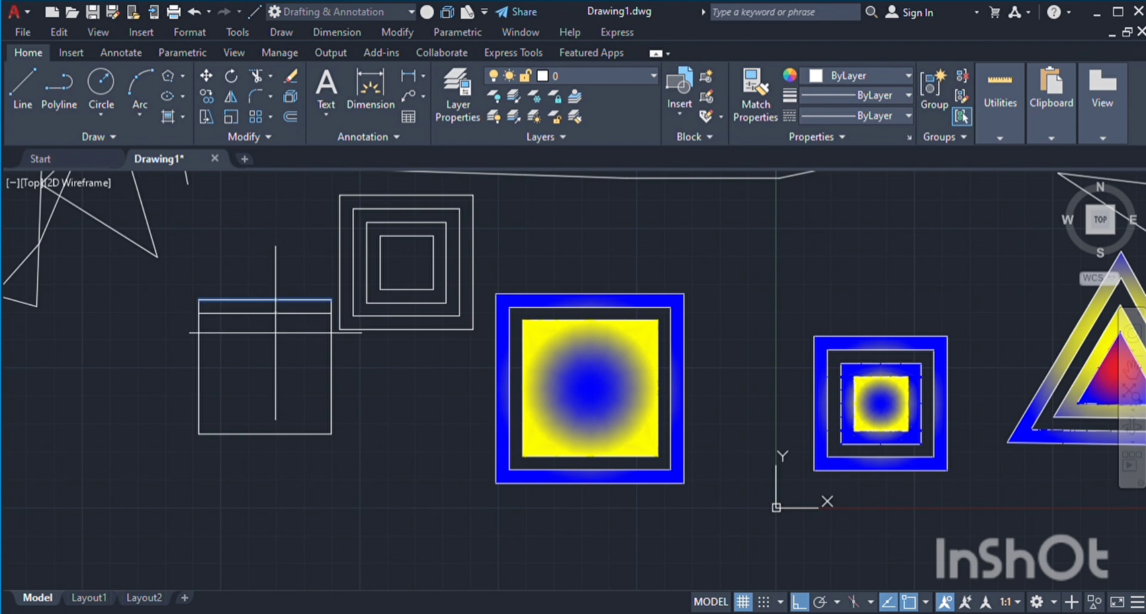
left_click(275, 327)
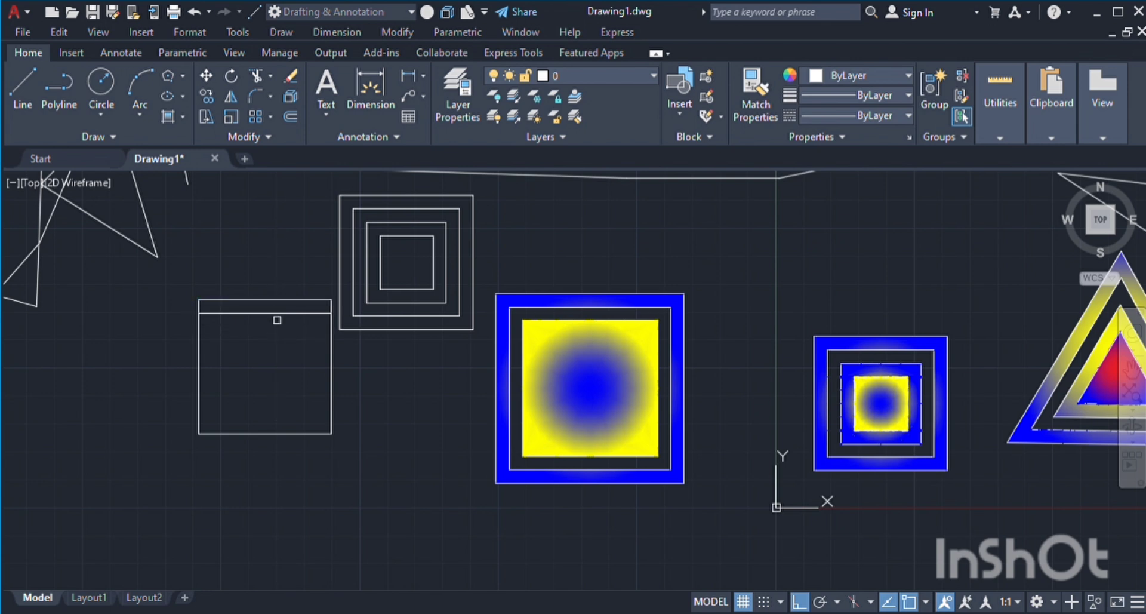
left_click(276, 320)
left_click(269, 327)
left_click(268, 352)
left_click(268, 339)
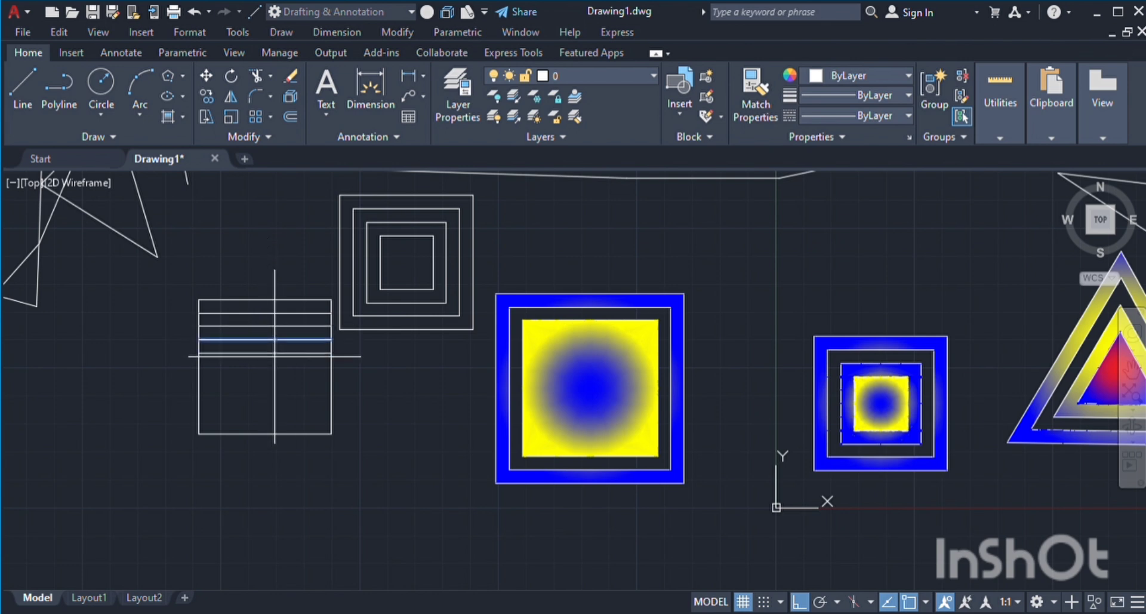
left_click(275, 356)
left_click(272, 353)
left_click(273, 375)
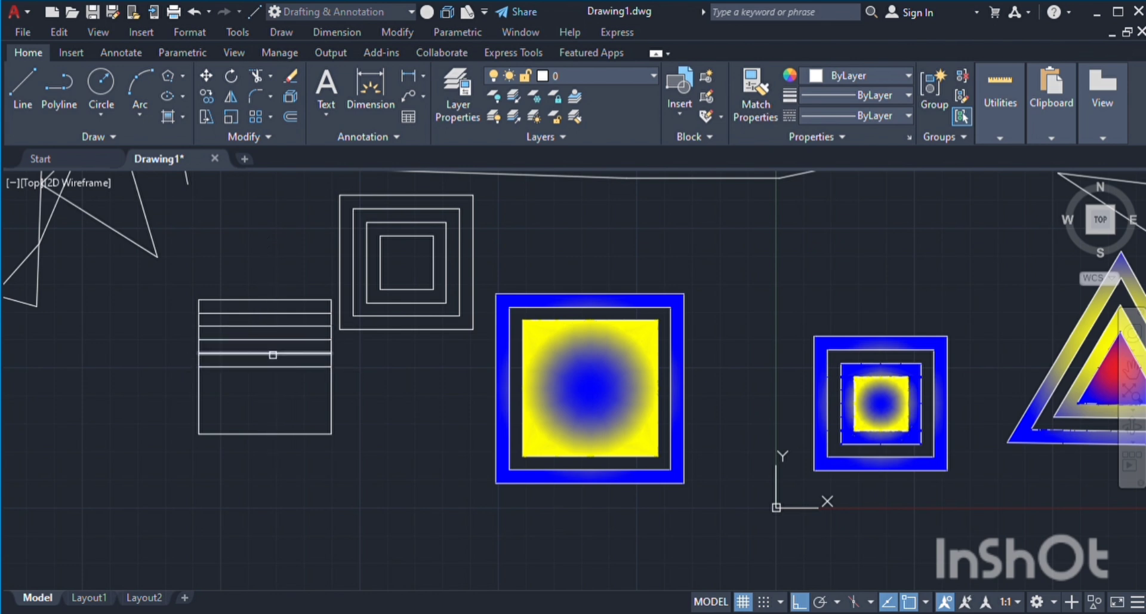
left_click(269, 365)
left_click(270, 380)
left_click(275, 379)
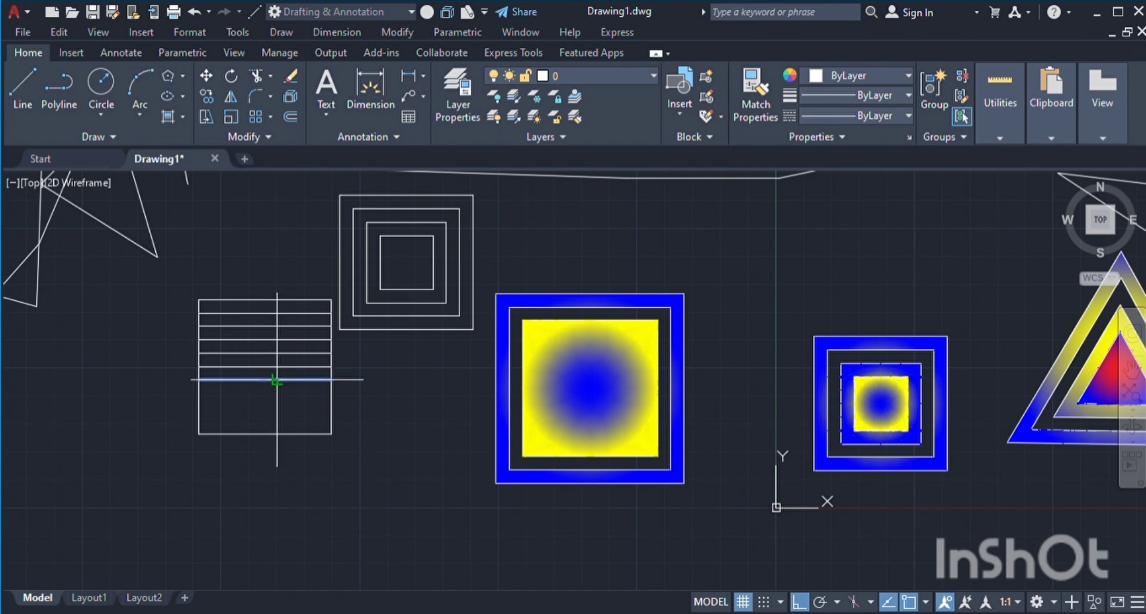
left_click(278, 399)
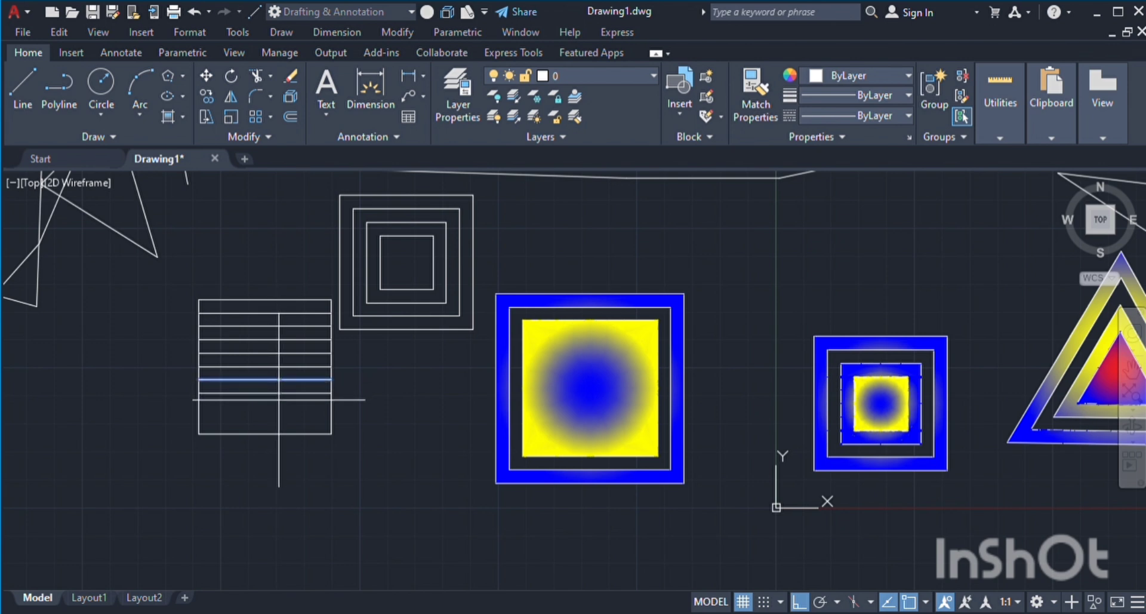
left_click(275, 393)
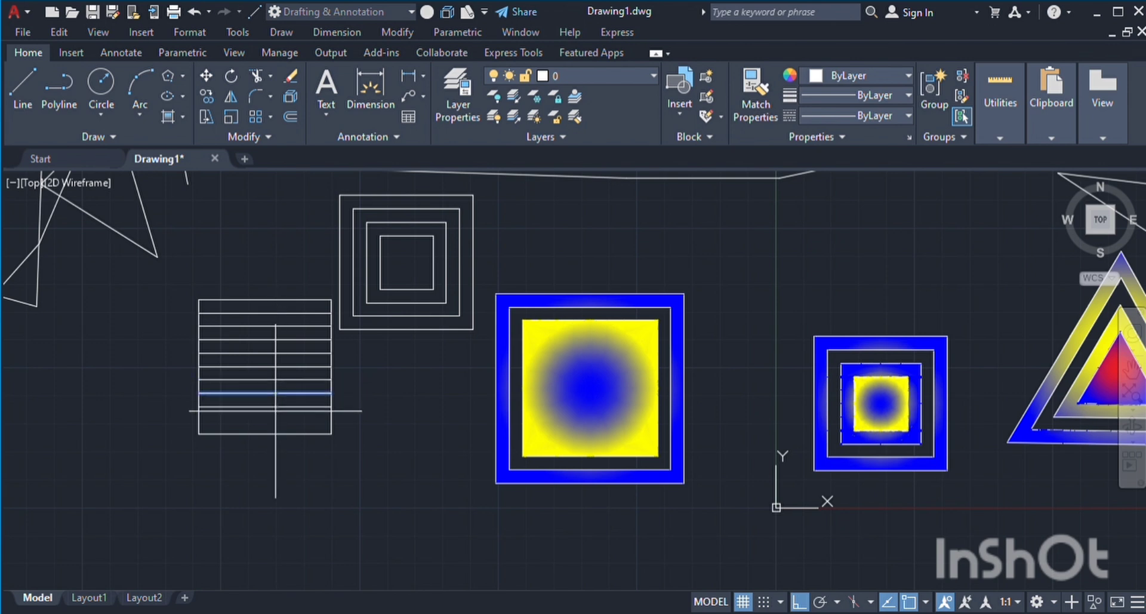
left_click(273, 418)
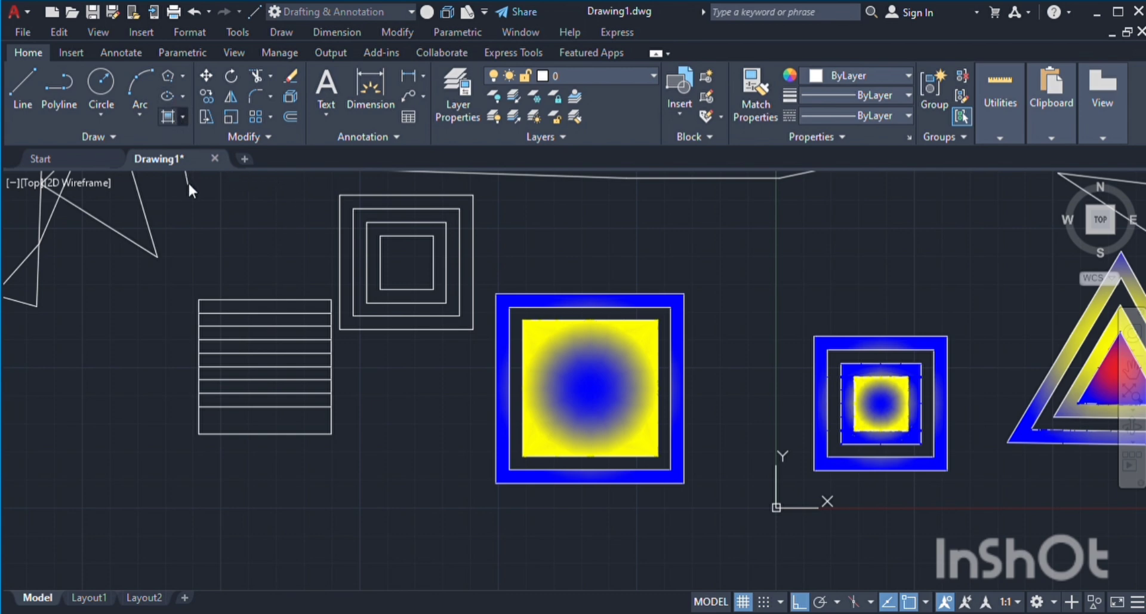
Fill the innermost polyline square with the GR_INVSPH gradient in blue (0,0,255) and yellow.
left_click(170, 117)
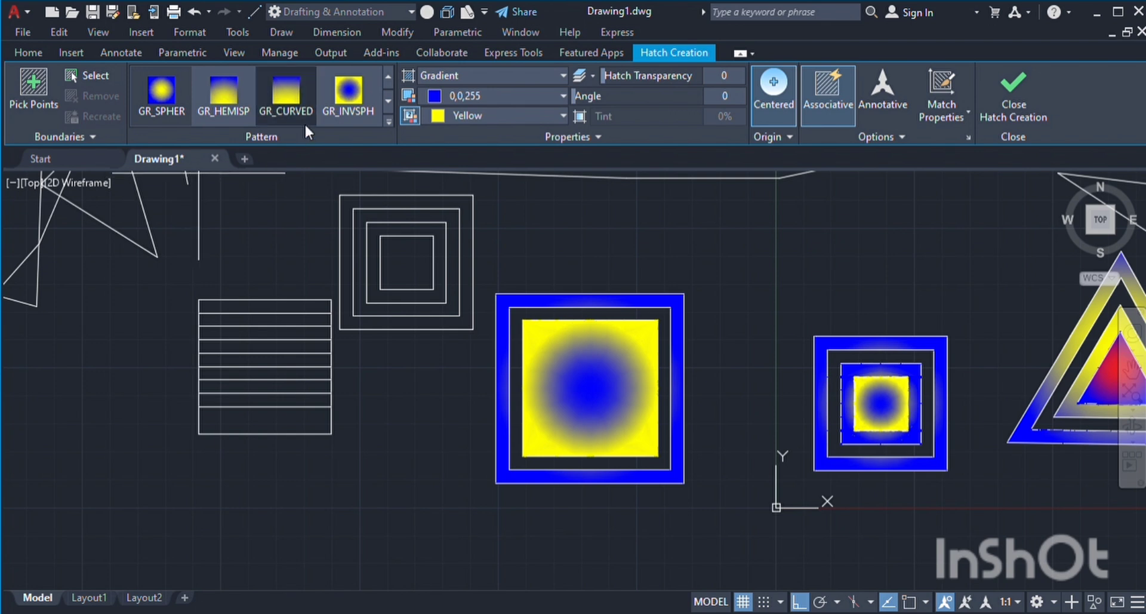
left_click(347, 94)
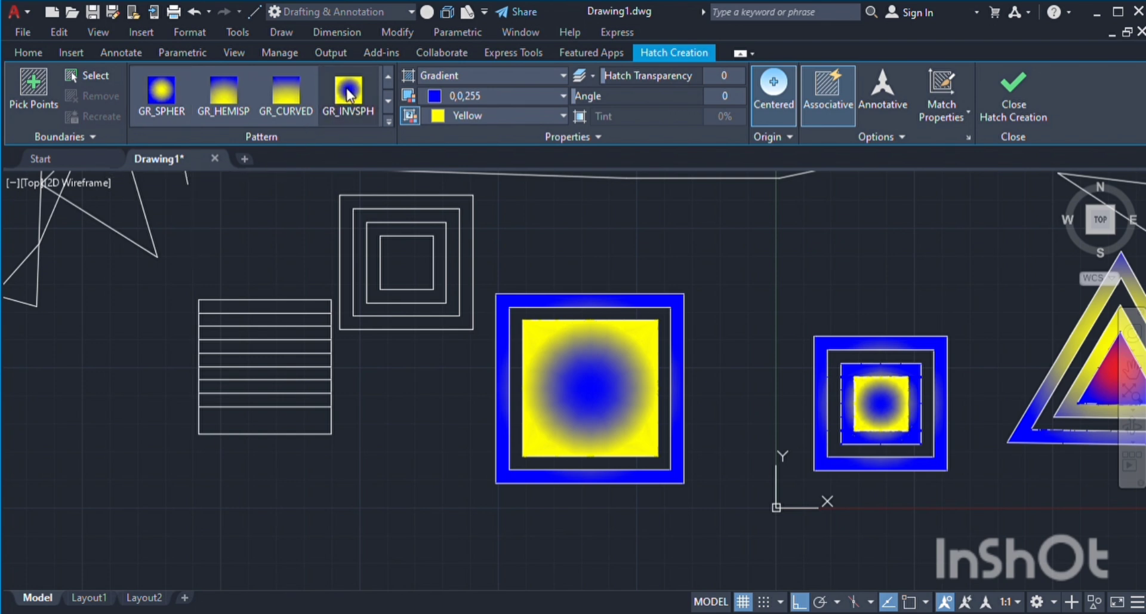
left_click(408, 269)
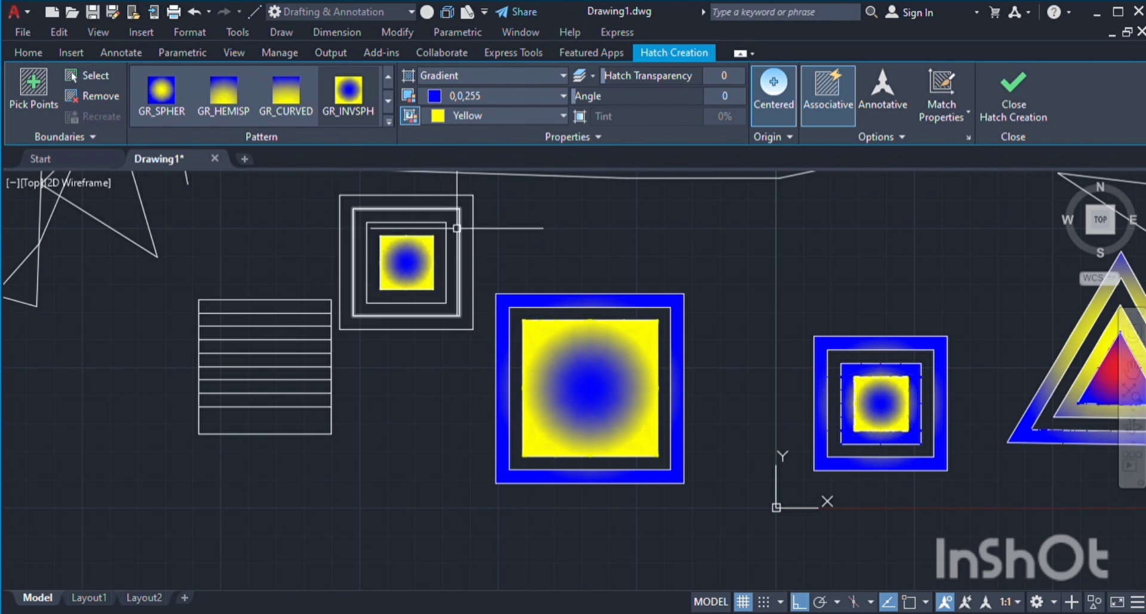
key("Return")
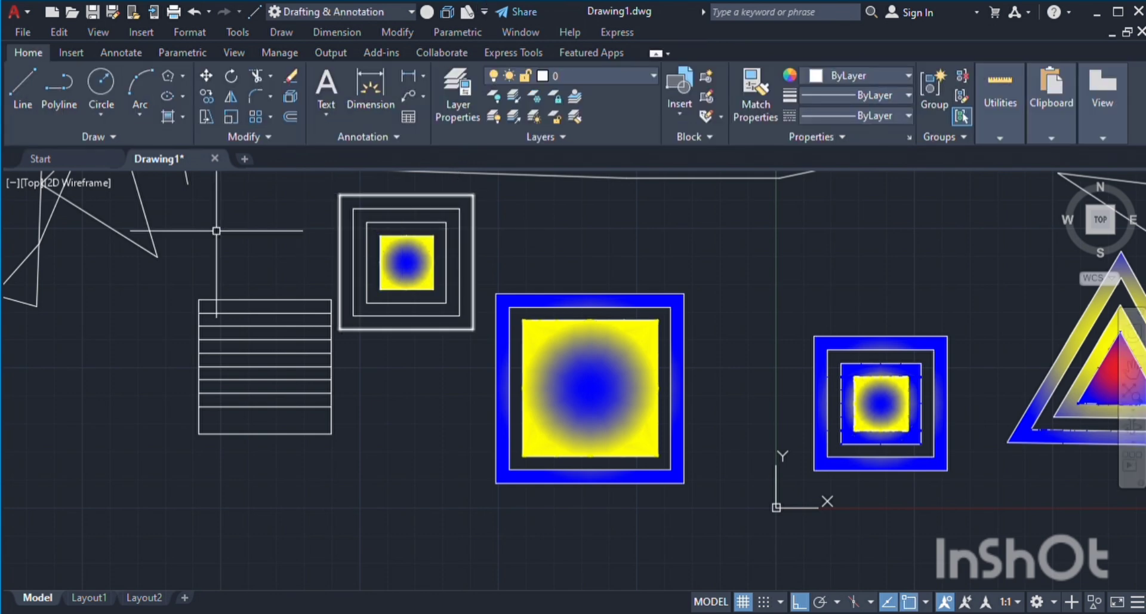
Fill the outermost band and the band around the center of the nested polyline squares with the GR_SPHER blue-yellow gradient.
left_click(171, 110)
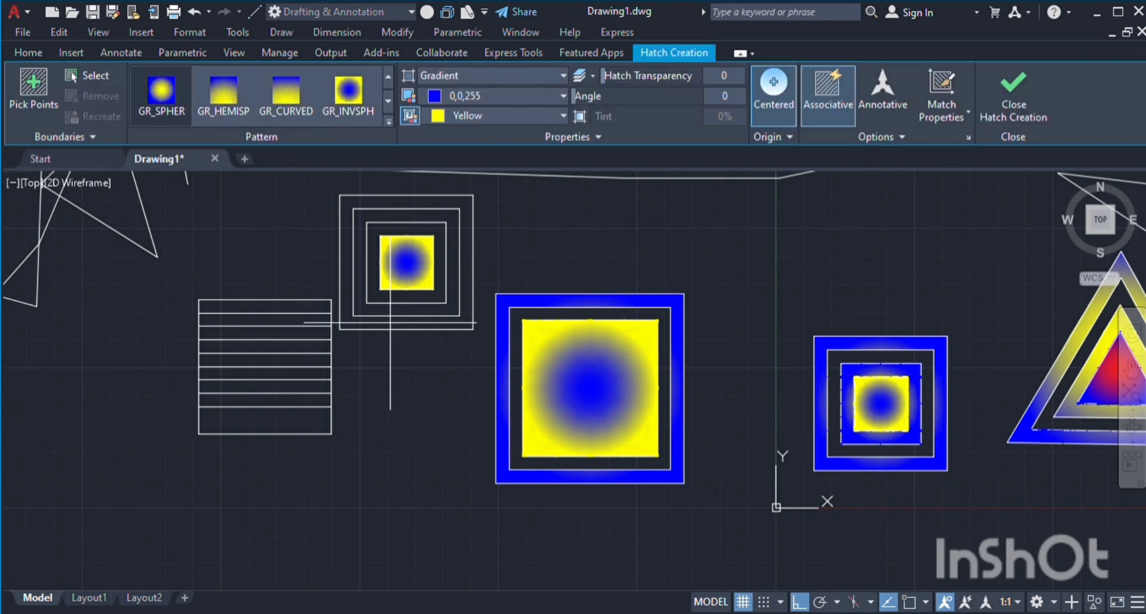
scroll(296, 90, "down", 5)
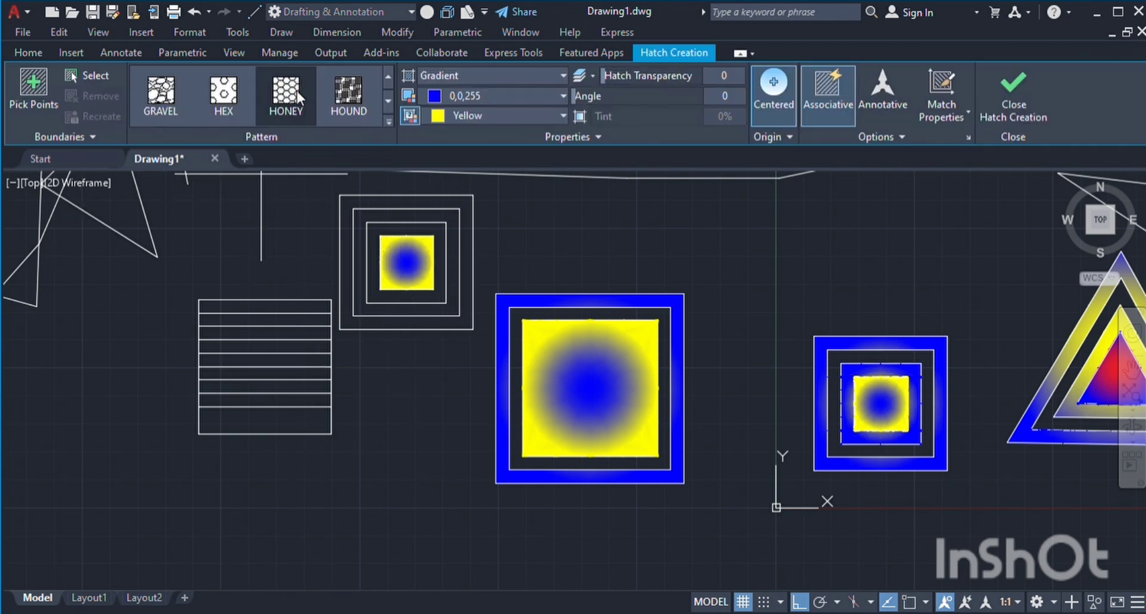
left_click(387, 102)
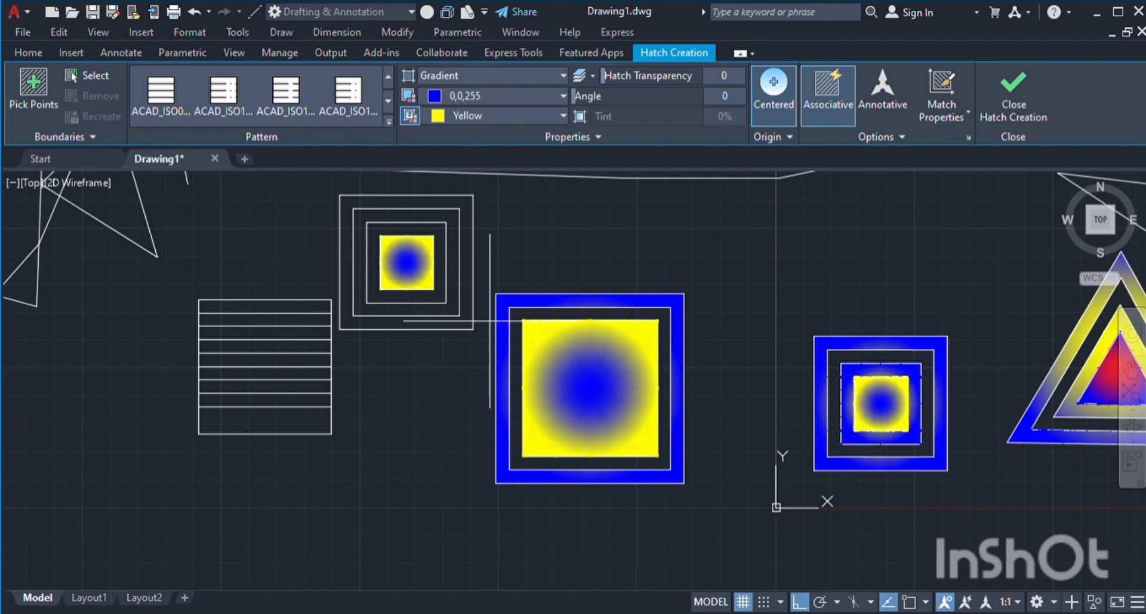
left_click(467, 315)
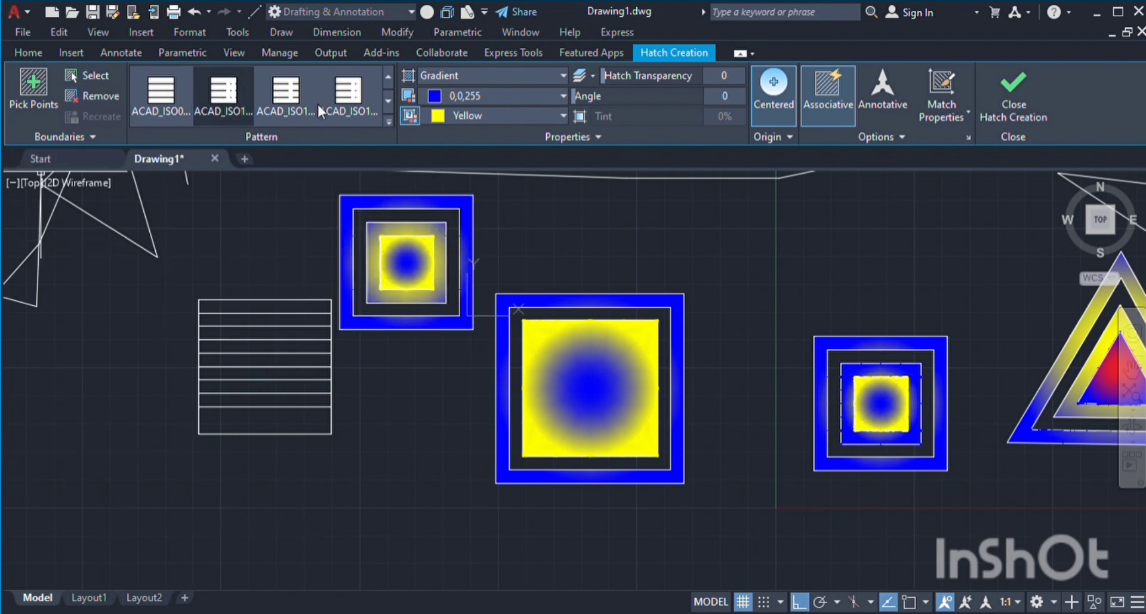
key("Return")
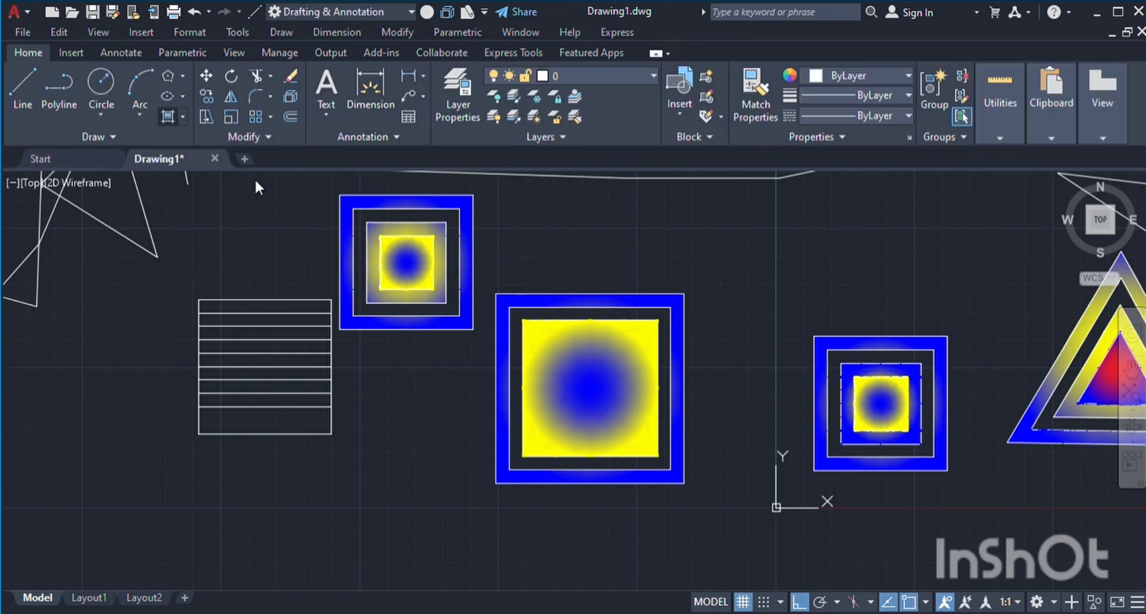
Fill all the strips of the line-drawn square with the GR_SPHER gradient in blue and yellow.
left_click(166, 116)
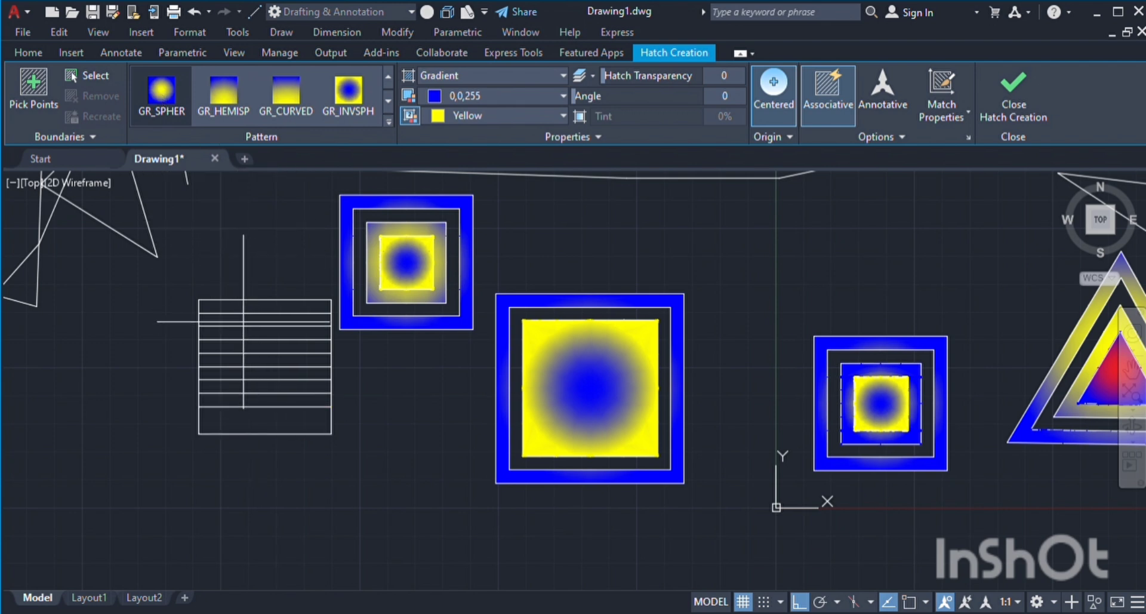
left_click(247, 345)
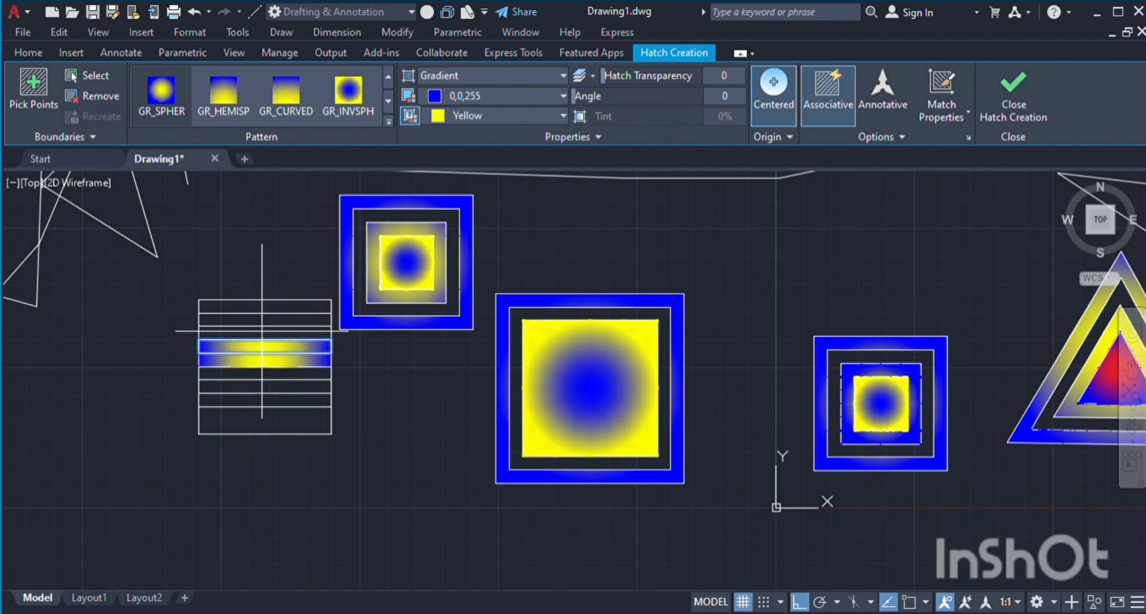
left_click(265, 323)
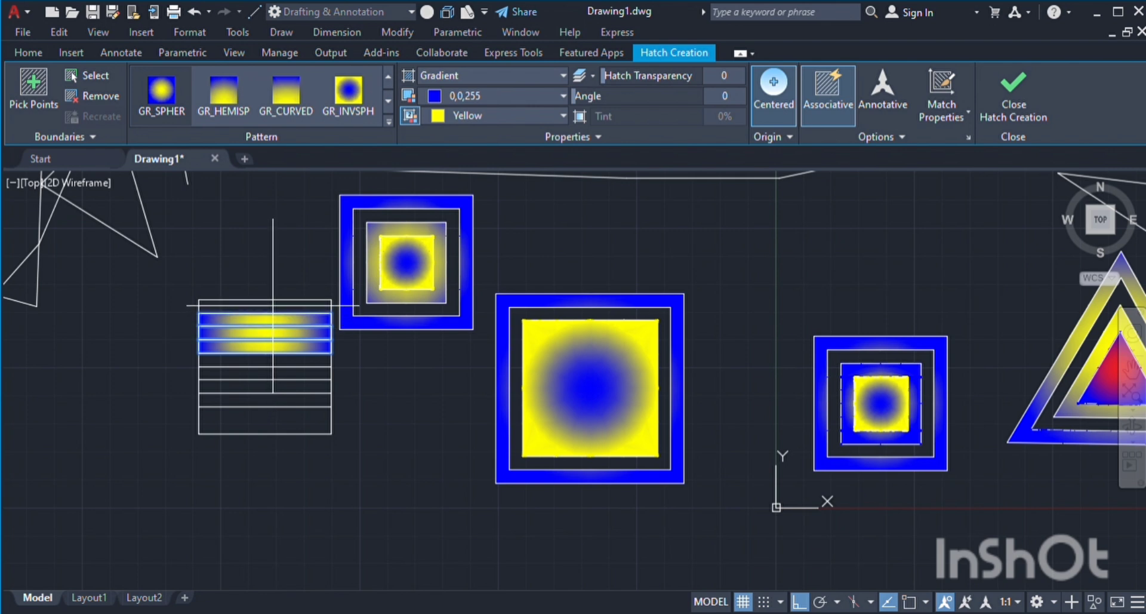
left_click(273, 305)
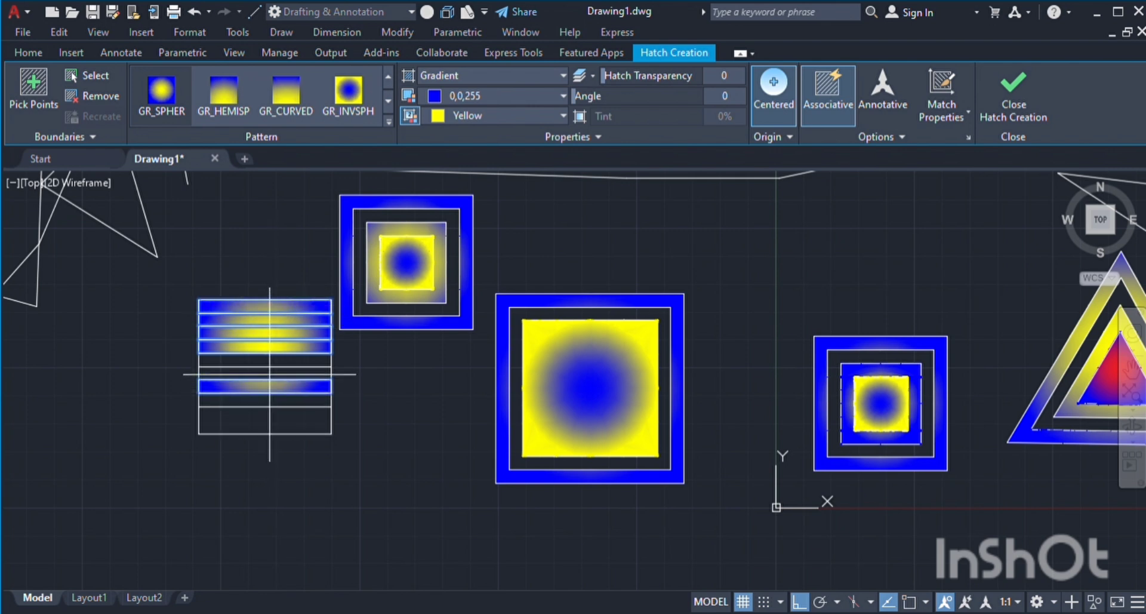
left_click(269, 371)
left_click(268, 360)
left_click(268, 399)
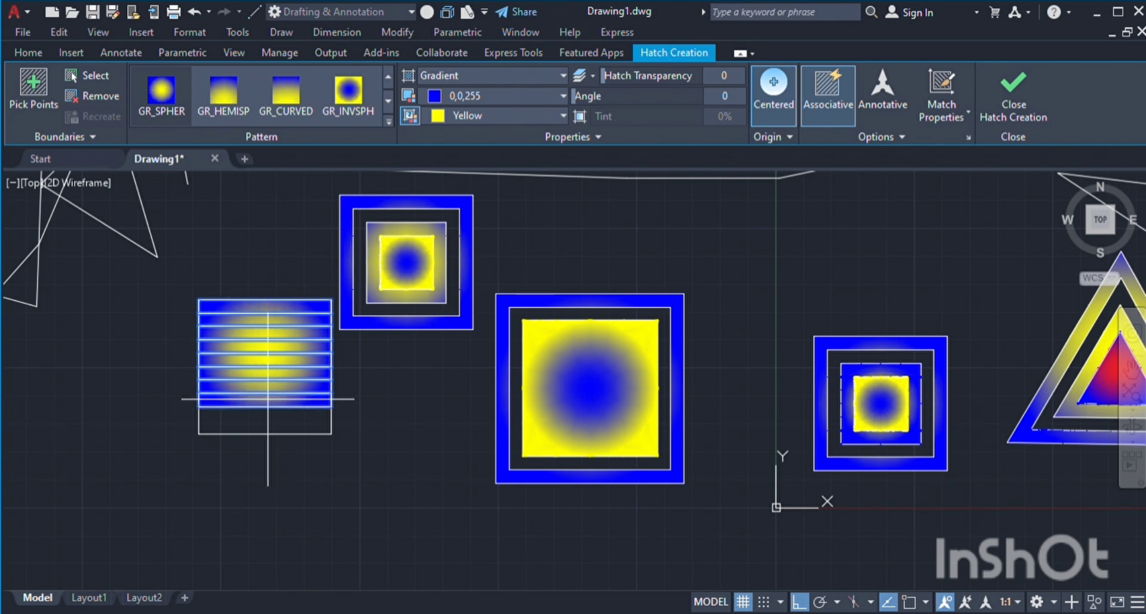
left_click(271, 418)
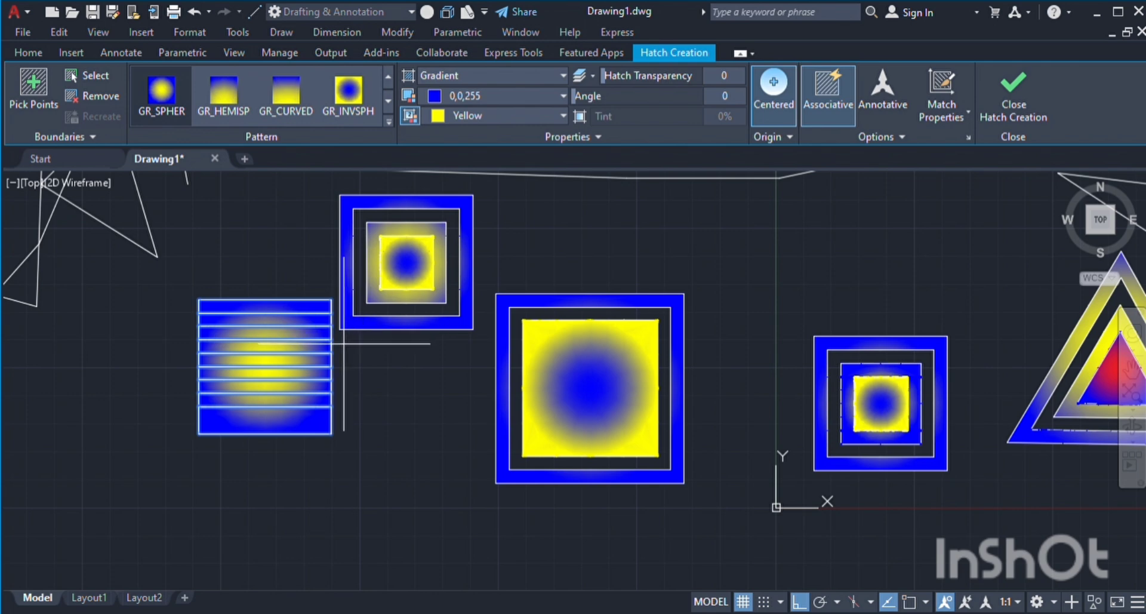
Review the gradient-filled squares alongside the drawing's other shapes, and finish the hatch of the line-drawn square.
scroll(289, 329, "up", 1)
scroll(289, 329, "down", 5)
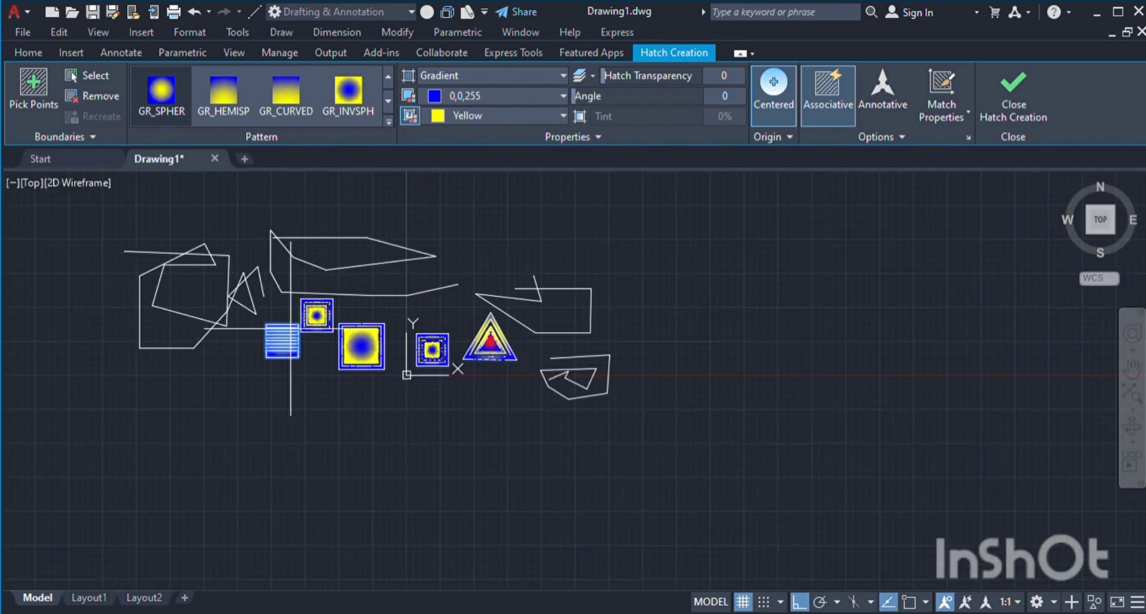
scroll(251, 271, "up", 6)
scroll(257, 275, "down", 3)
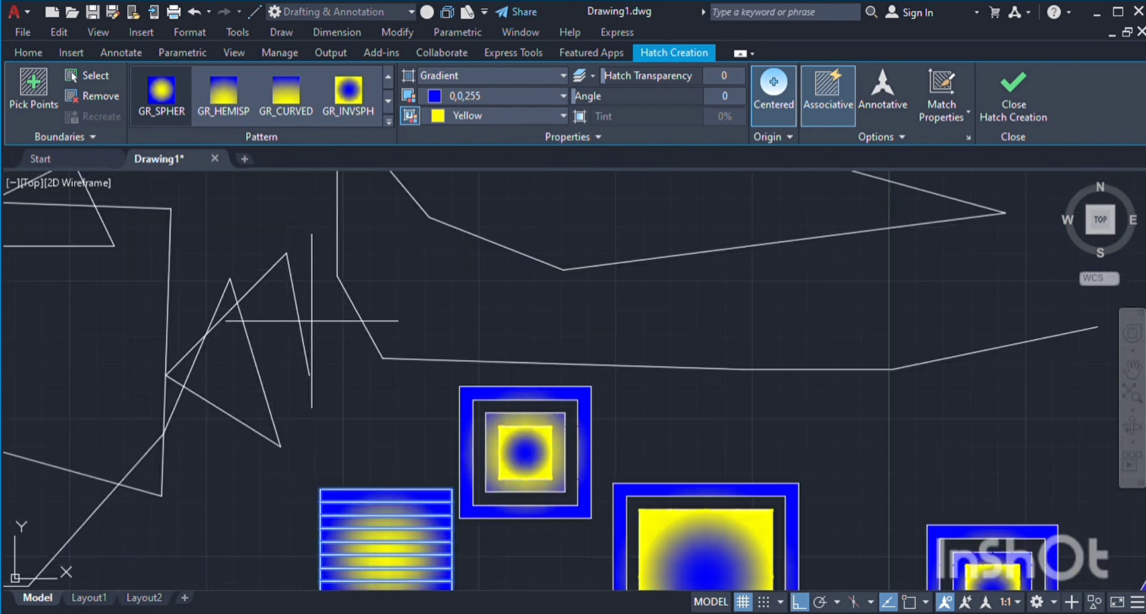
scroll(496, 388, "down", 1)
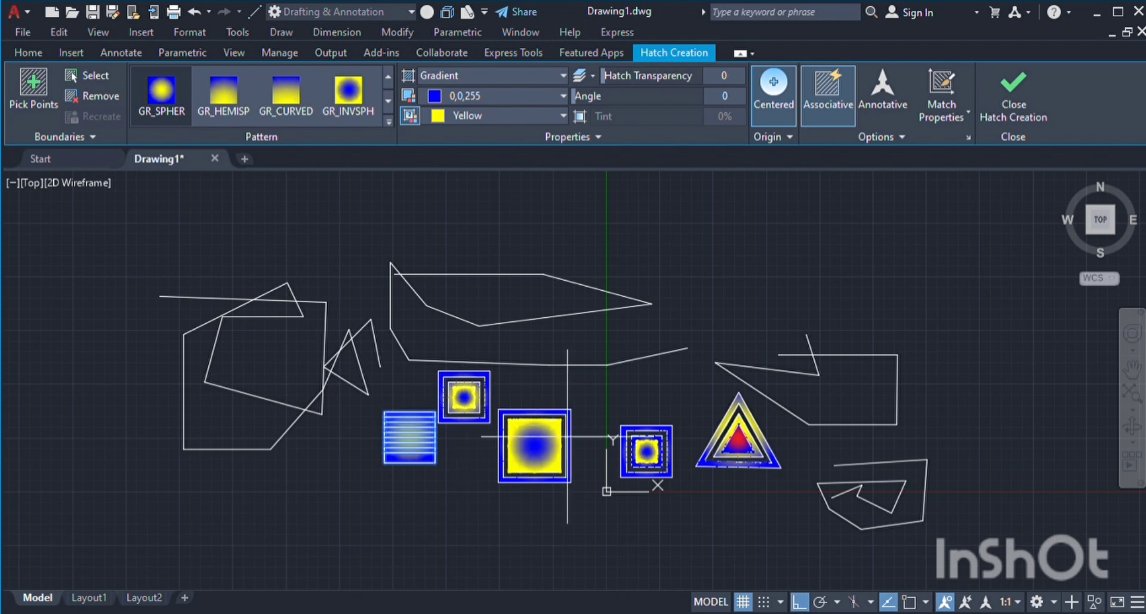
scroll(593, 439, "up", 3)
scroll(621, 432, "down", 9)
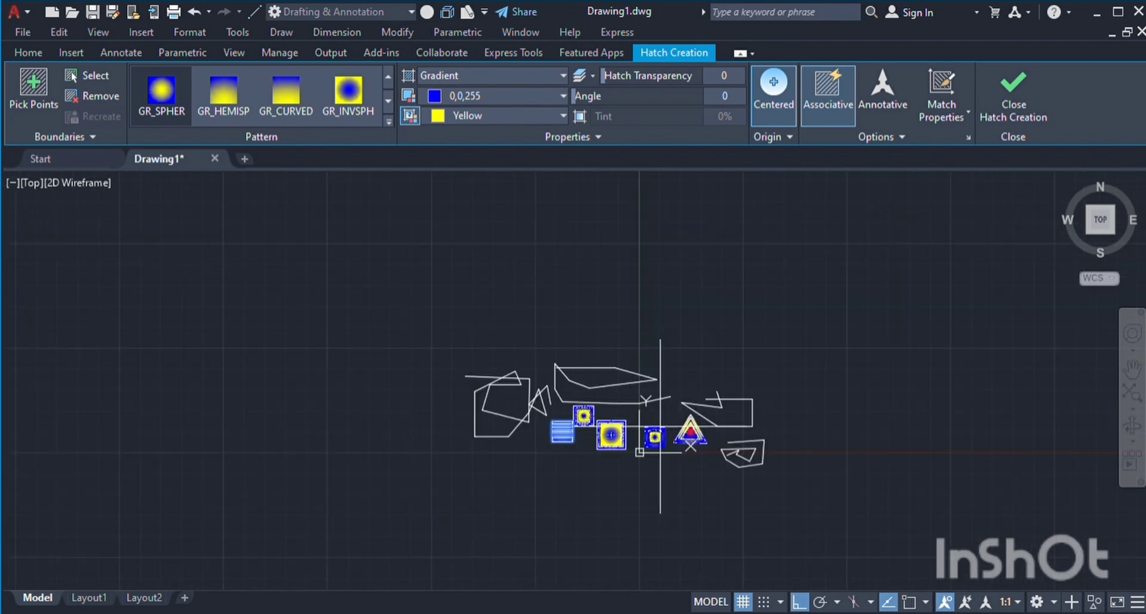
scroll(641, 427, "up", 2)
scroll(638, 433, "up", 5)
scroll(657, 465, "down", 2)
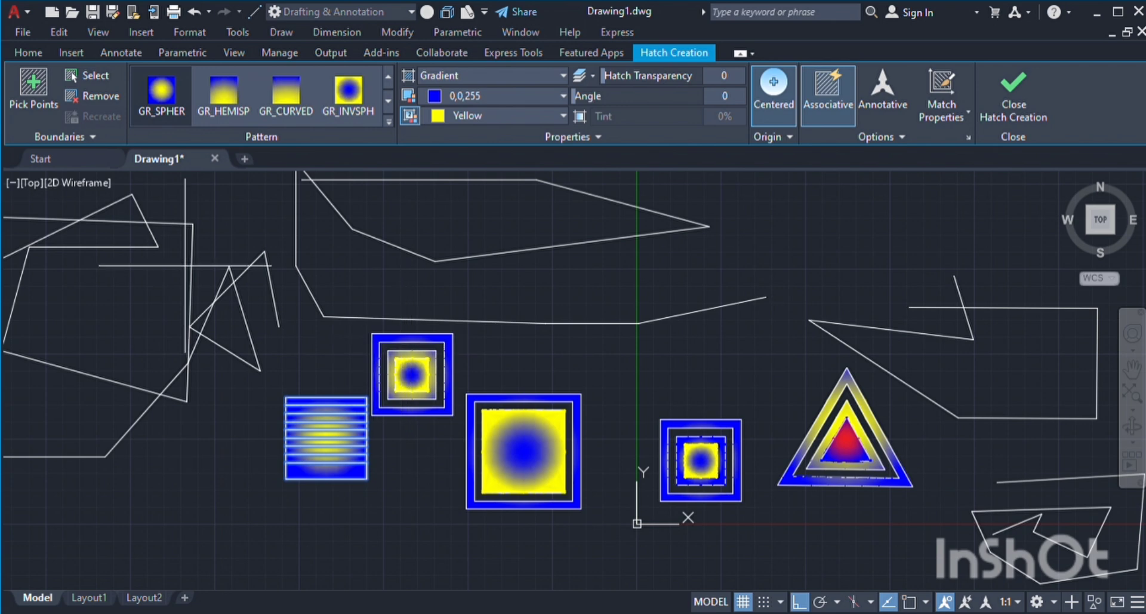
key("Return")
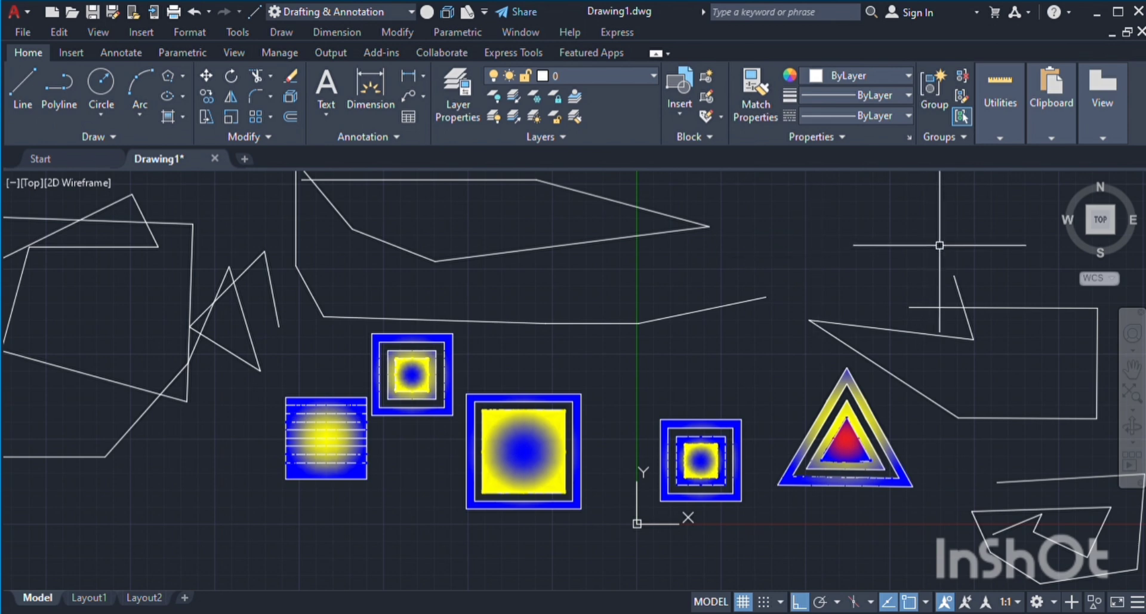
Draw a closed, roughly rectangular four-sided shape with the Line command above the open outline over the gradient-filled triangle.
left_click(18, 114)
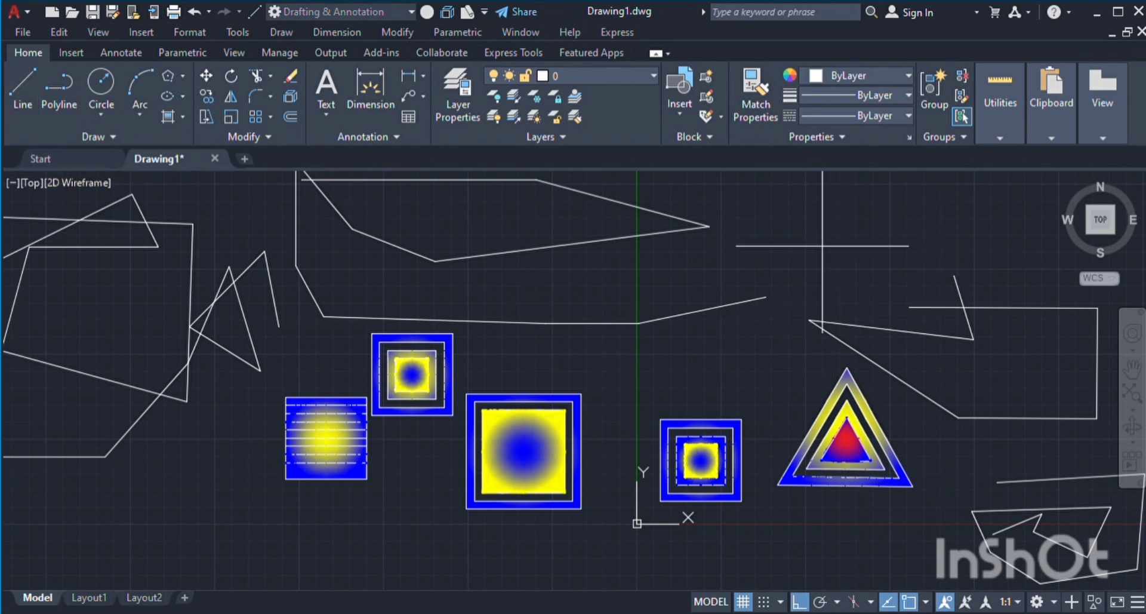
left_click(804, 222)
left_click(971, 222)
left_click(970, 276)
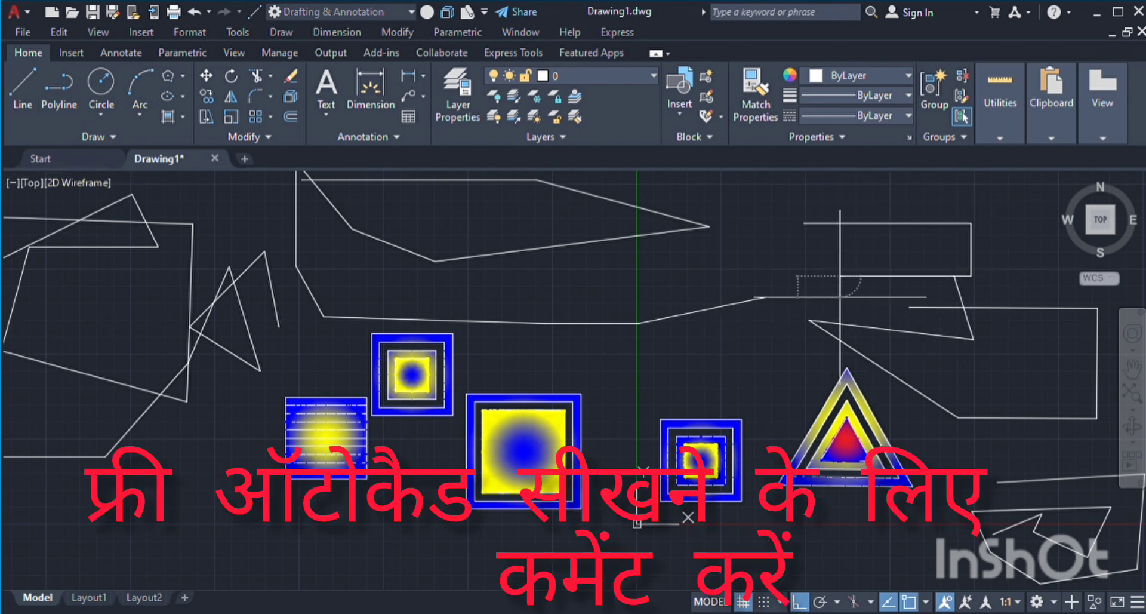
left_click(799, 276)
left_click(803, 223)
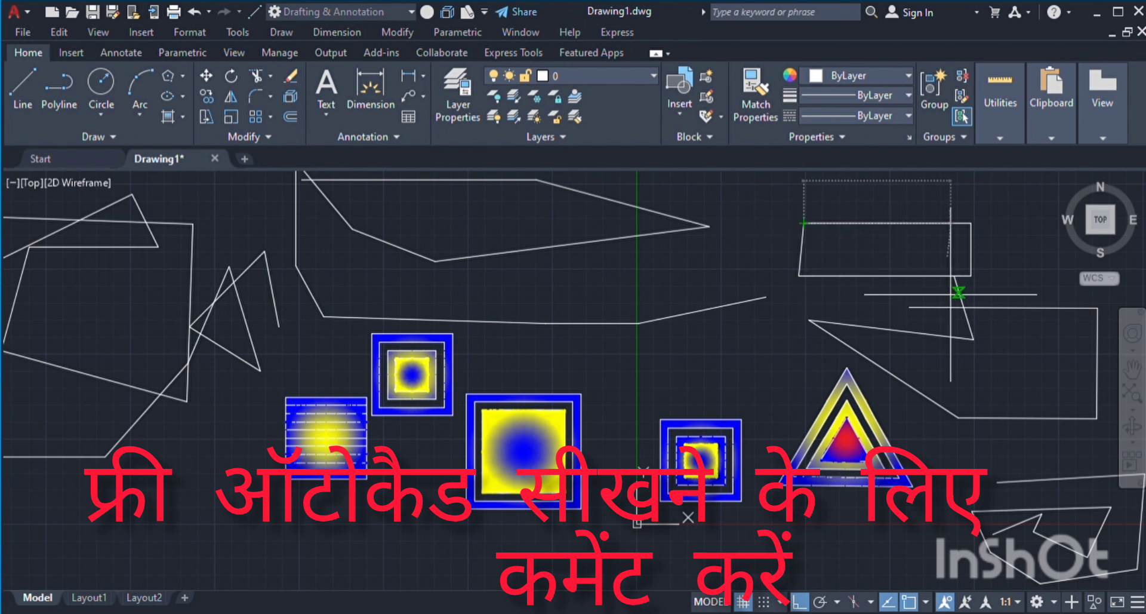
Add a diagonal from the new shape's upper-left corner to its lower edge and a vertical line from there to the upper edge.
left_click(933, 276)
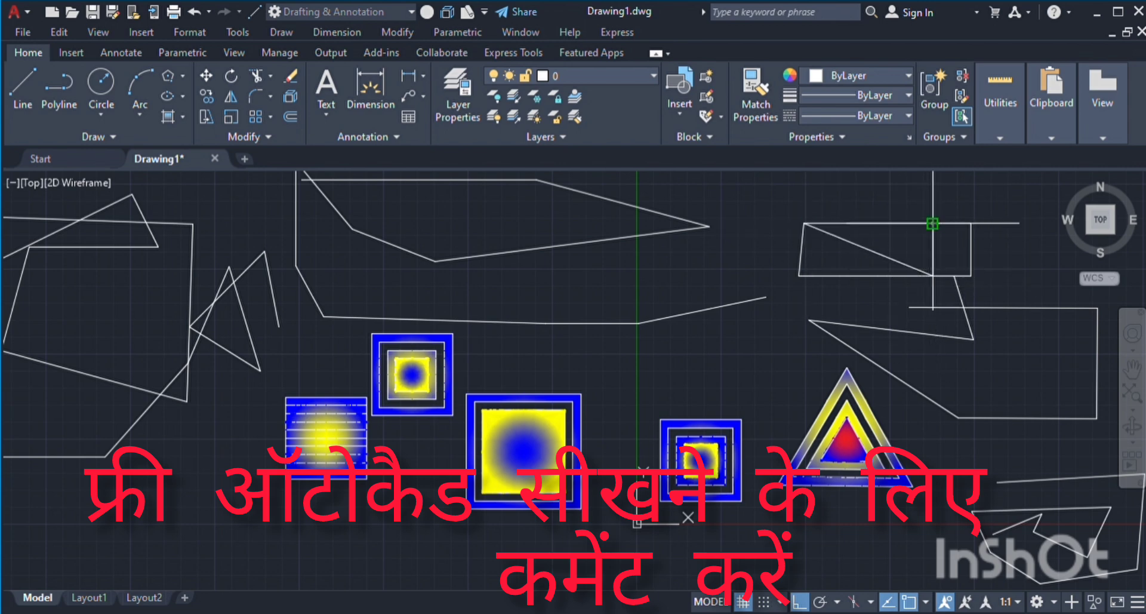
left_click(932, 223)
key("Return")
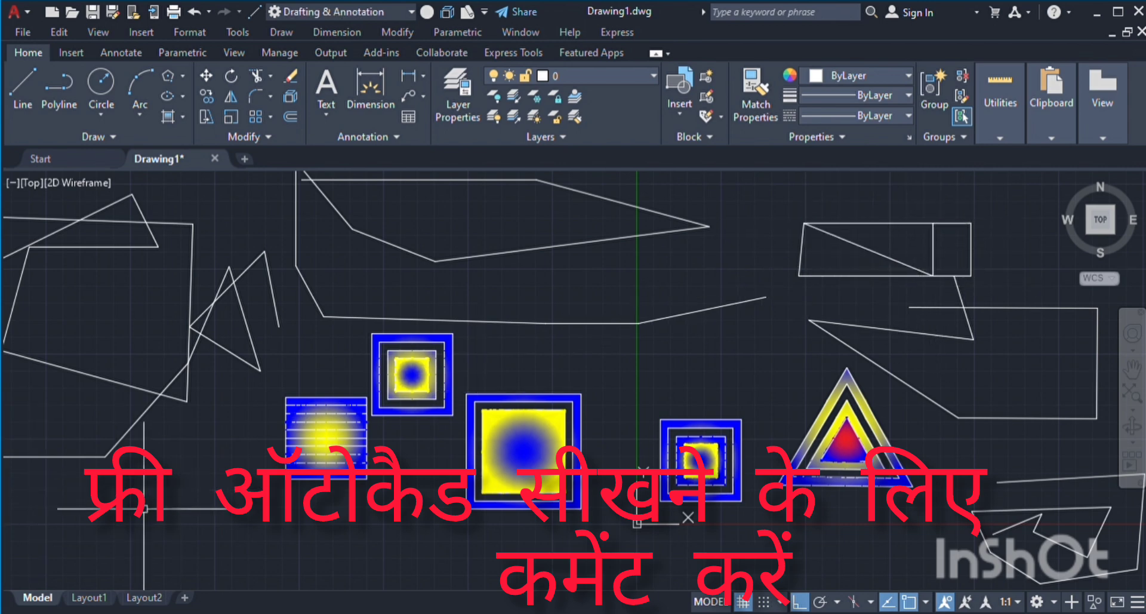
Draw a small rectangle with a slanted line above its upper edge, using the Line command, beside the line-drawn gradient square.
left_click(136, 475)
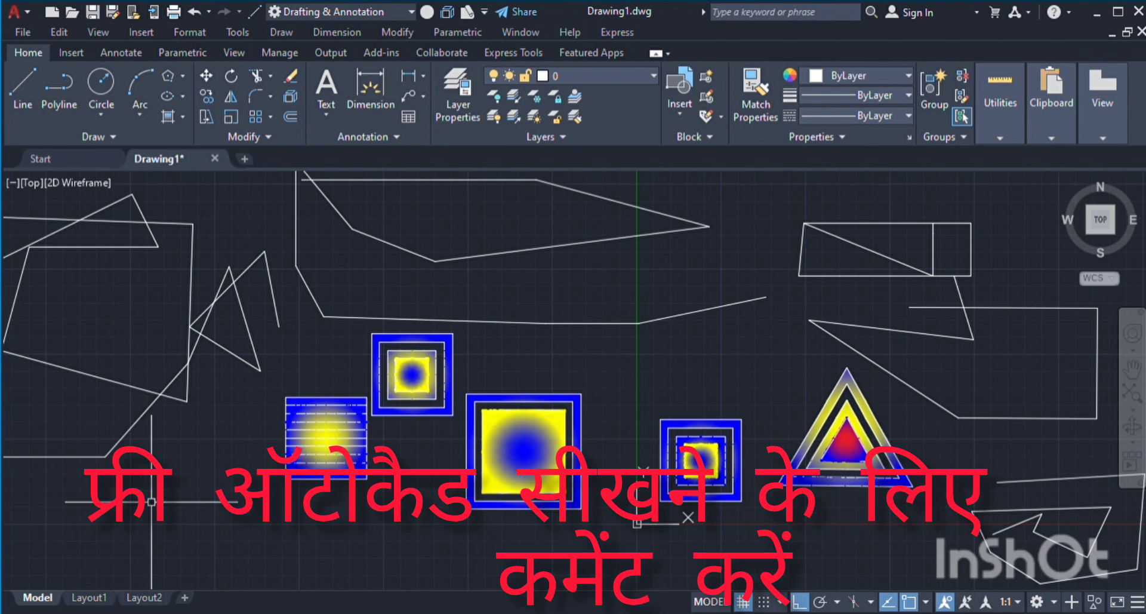
left_click(26, 95)
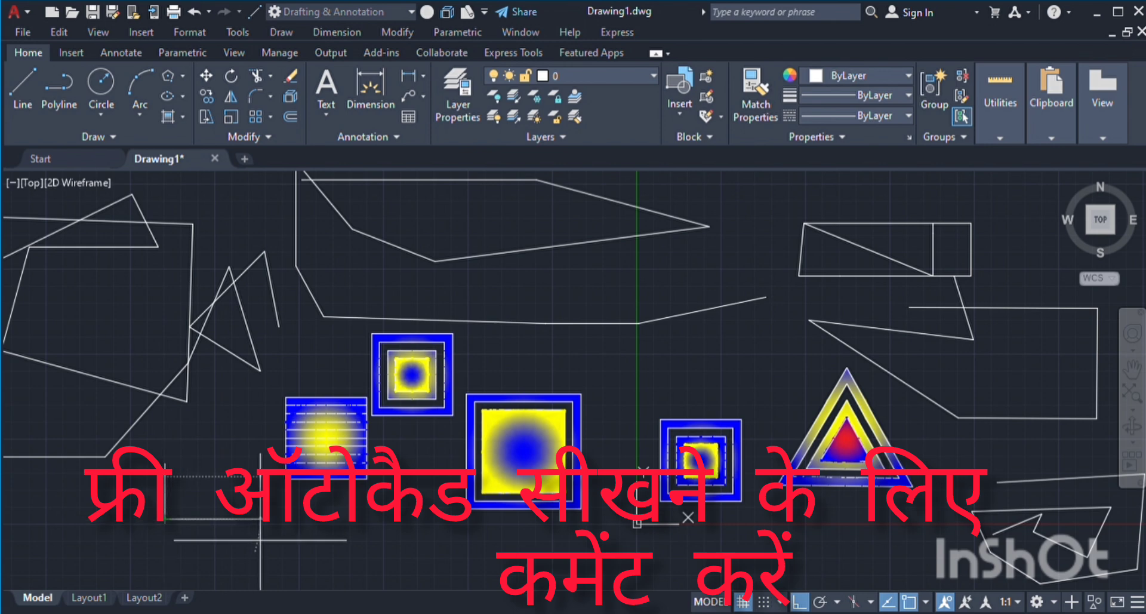
left_click(260, 448)
left_click(165, 462)
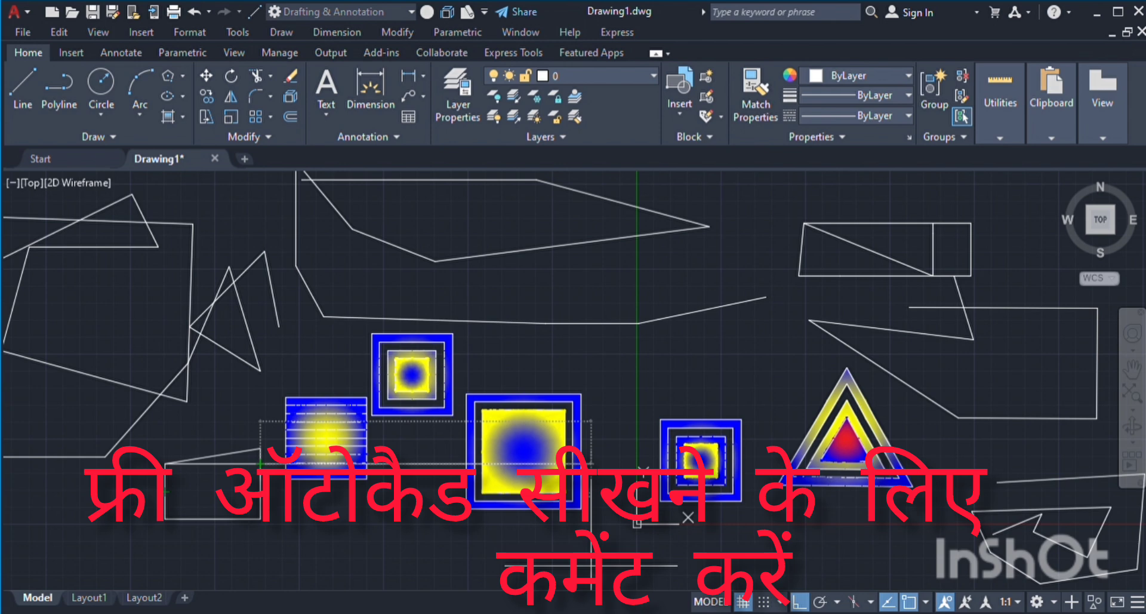
Turn off Ortho mode and draw a closed, wide triangle with the Line command in the empty area southwest of the existing shapes.
left_click(798, 602)
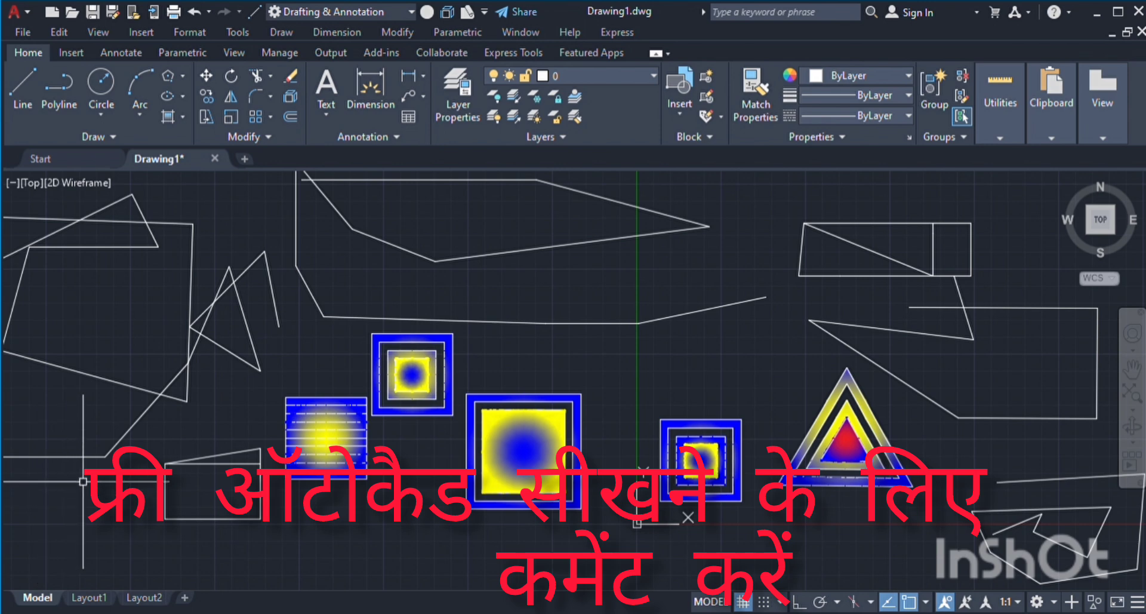
left_click(25, 91)
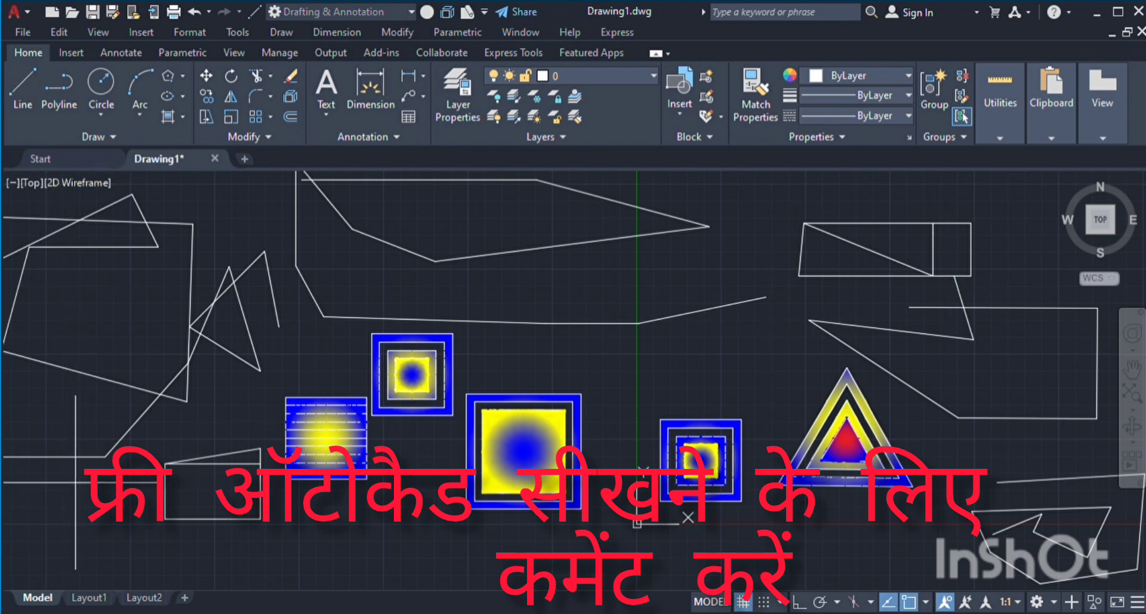
scroll(811, 271, "down", 5)
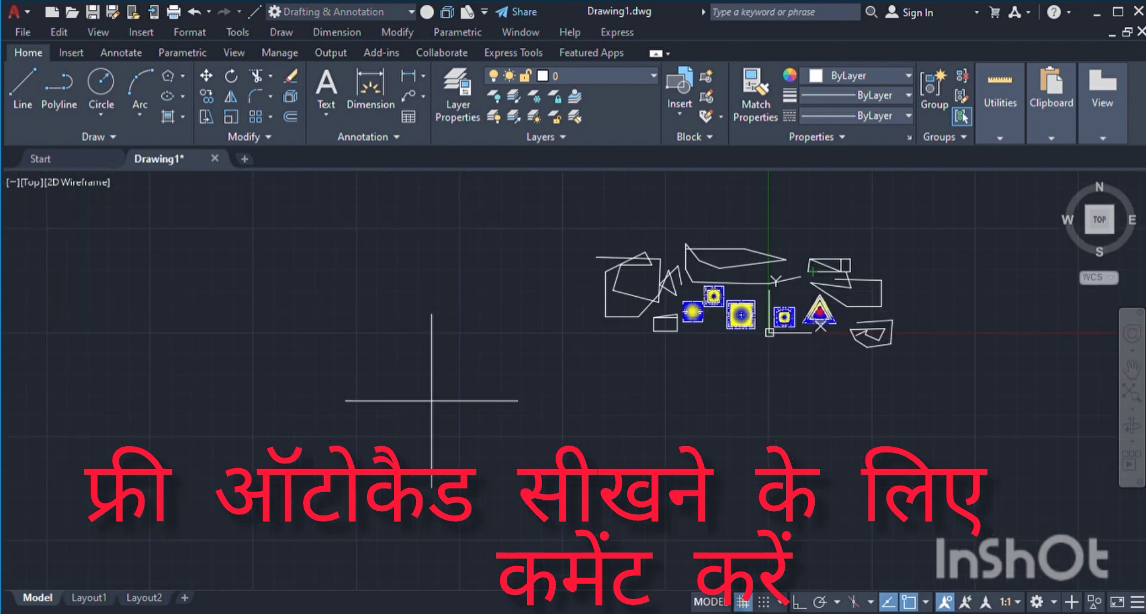
scroll(471, 374, "up", 5)
left_click(532, 301)
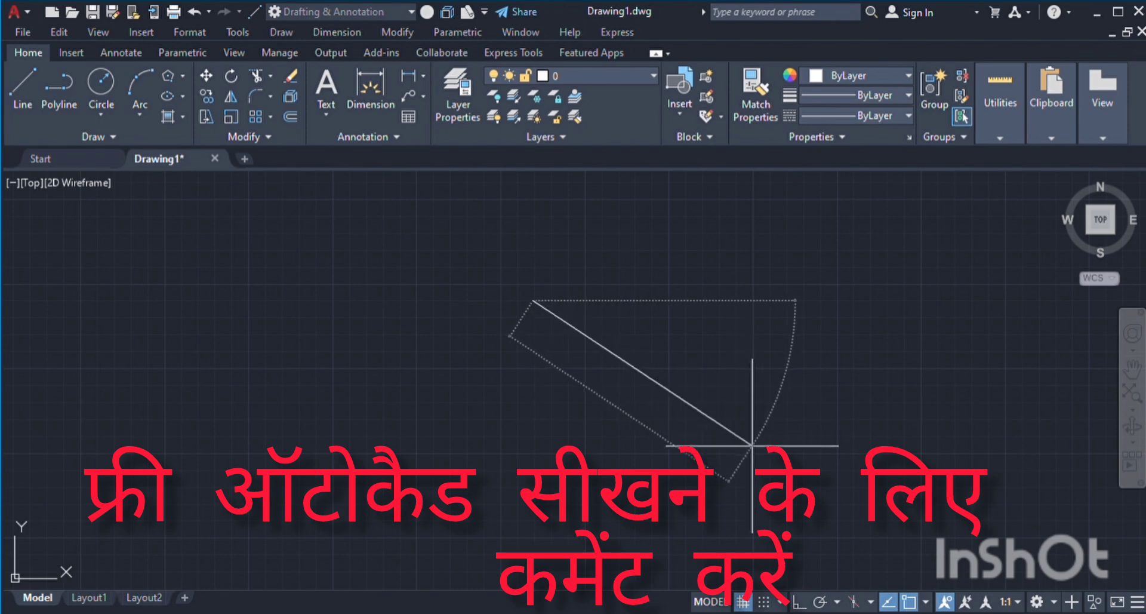
left_click(753, 415)
left_click(411, 413)
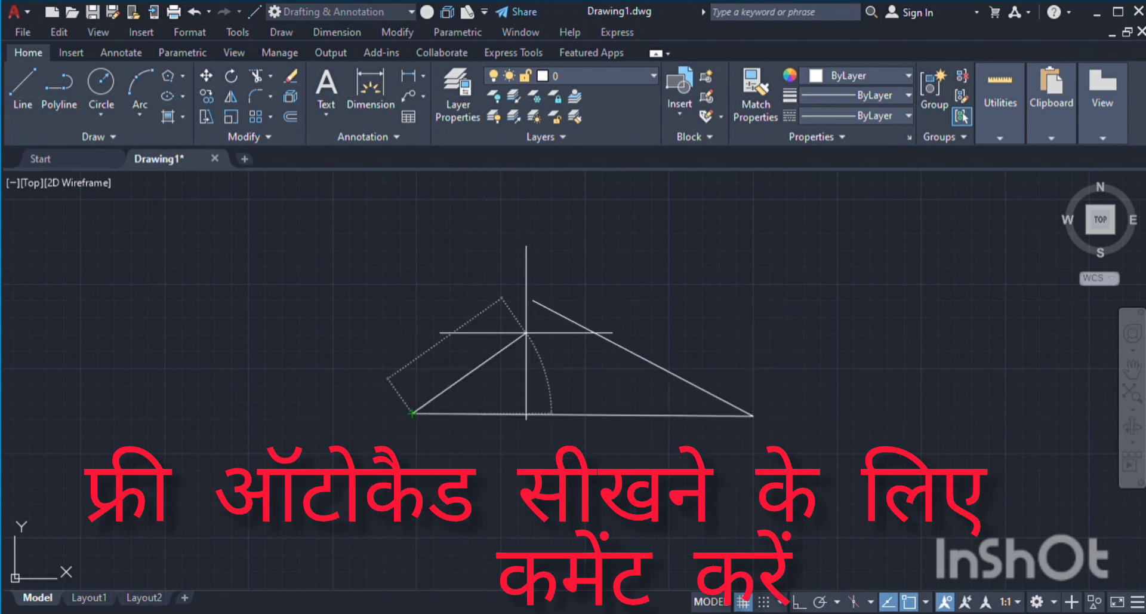
left_click(532, 300)
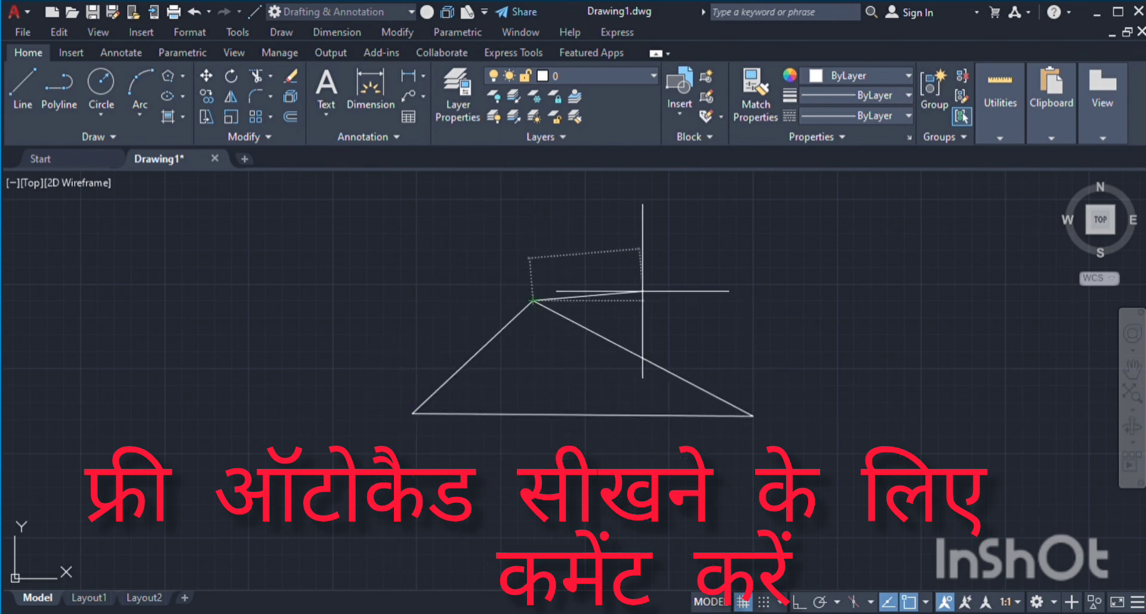
key("Escape")
Examine the gradient-filled squares and triangle together with the surrounding line and polyline shapes, both overall and close up.
scroll(660, 314, "down", 6)
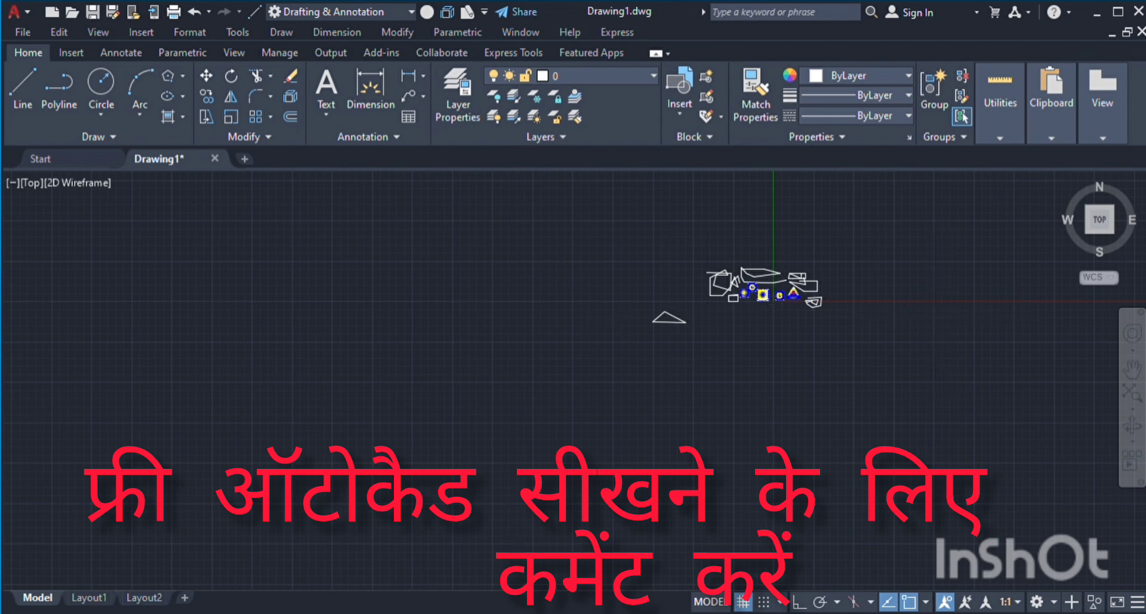
scroll(657, 266, "up", 2)
scroll(384, 191, "up", 3)
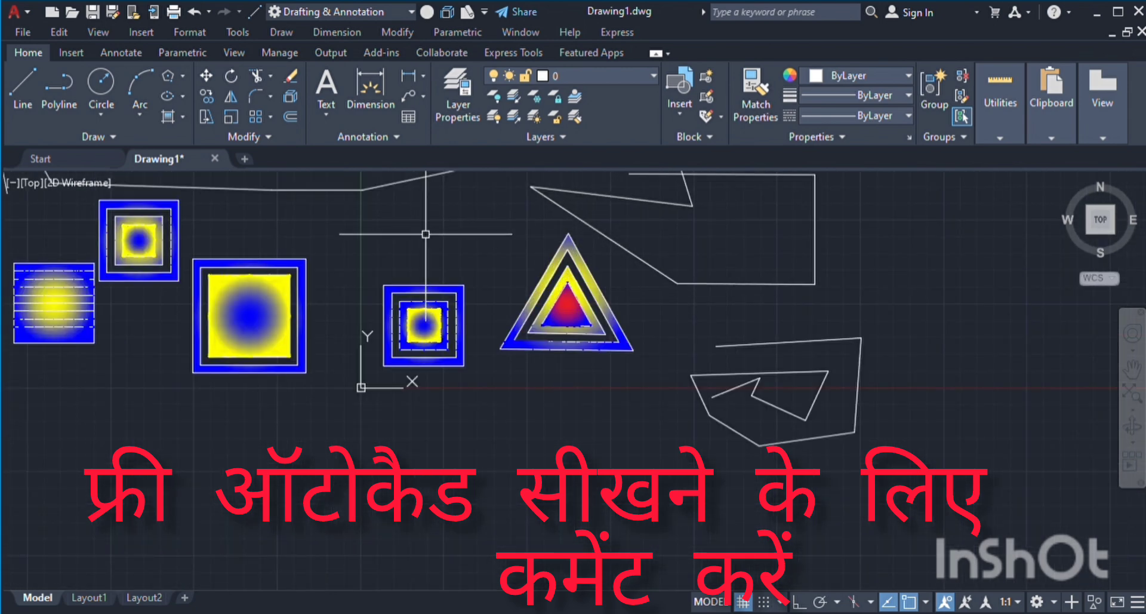
scroll(426, 233, "down", 3)
scroll(473, 325, "up", 5)
scroll(429, 255, "down", 4)
scroll(473, 266, "up", 1)
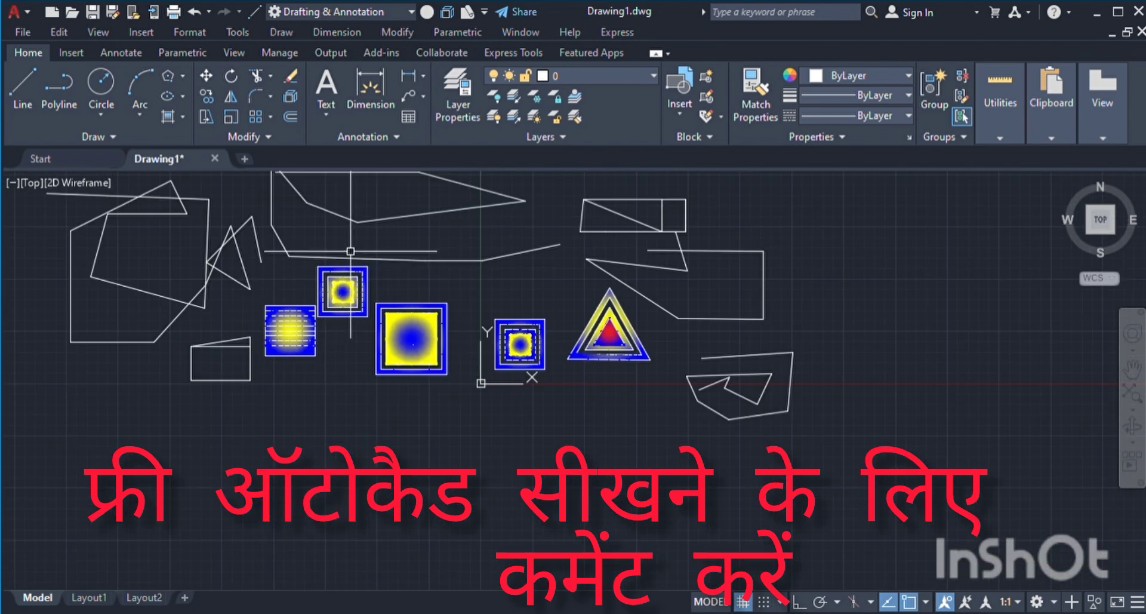
scroll(350, 251, "up", 6)
scroll(366, 259, "down", 4)
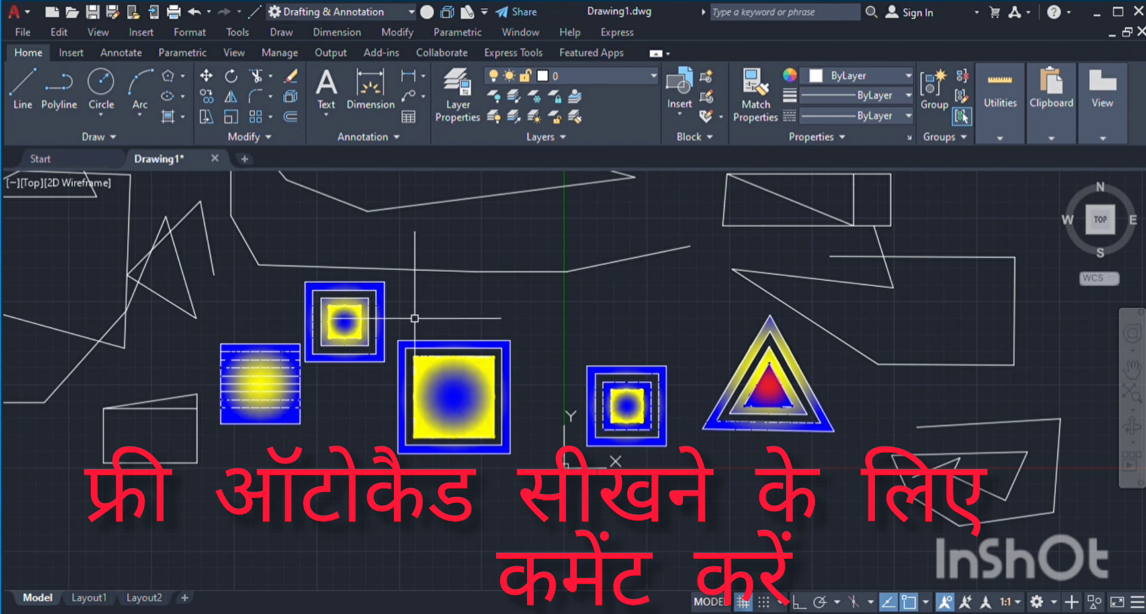